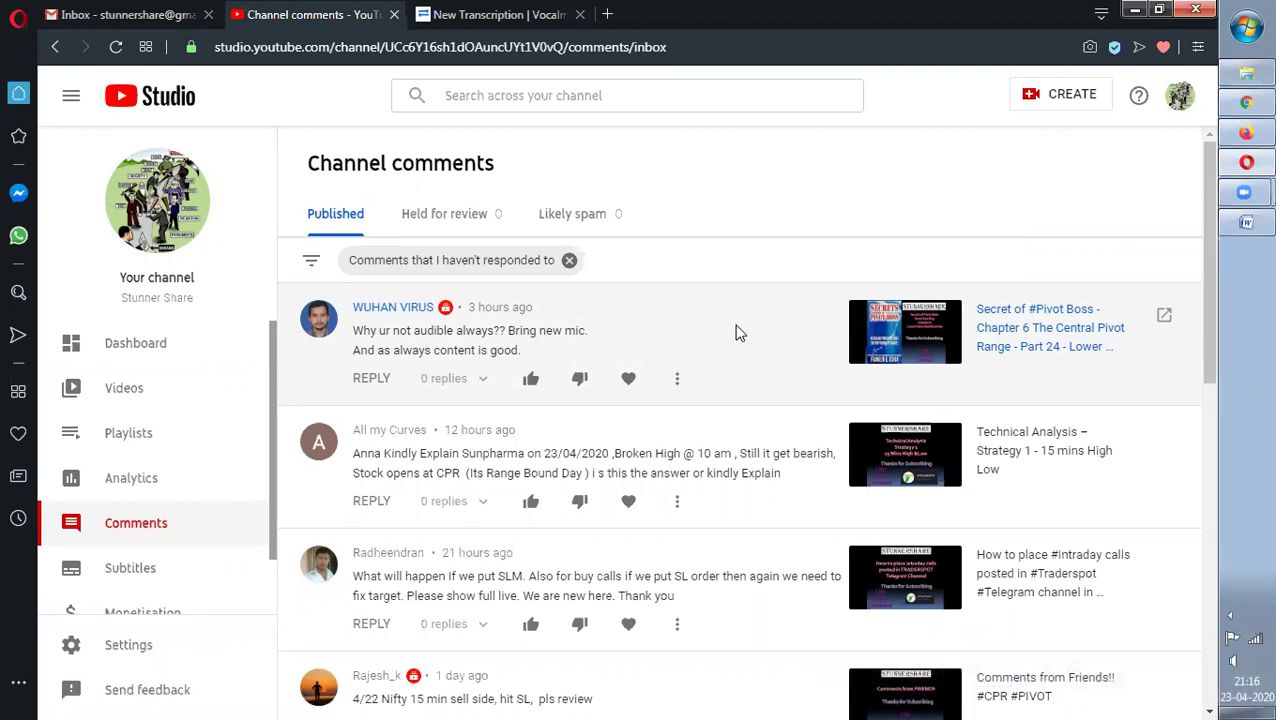
- Read the viewer's full CPR range question, then bring up the TradingView Nifty 5-minute chart
scroll(737, 332, down, 10)
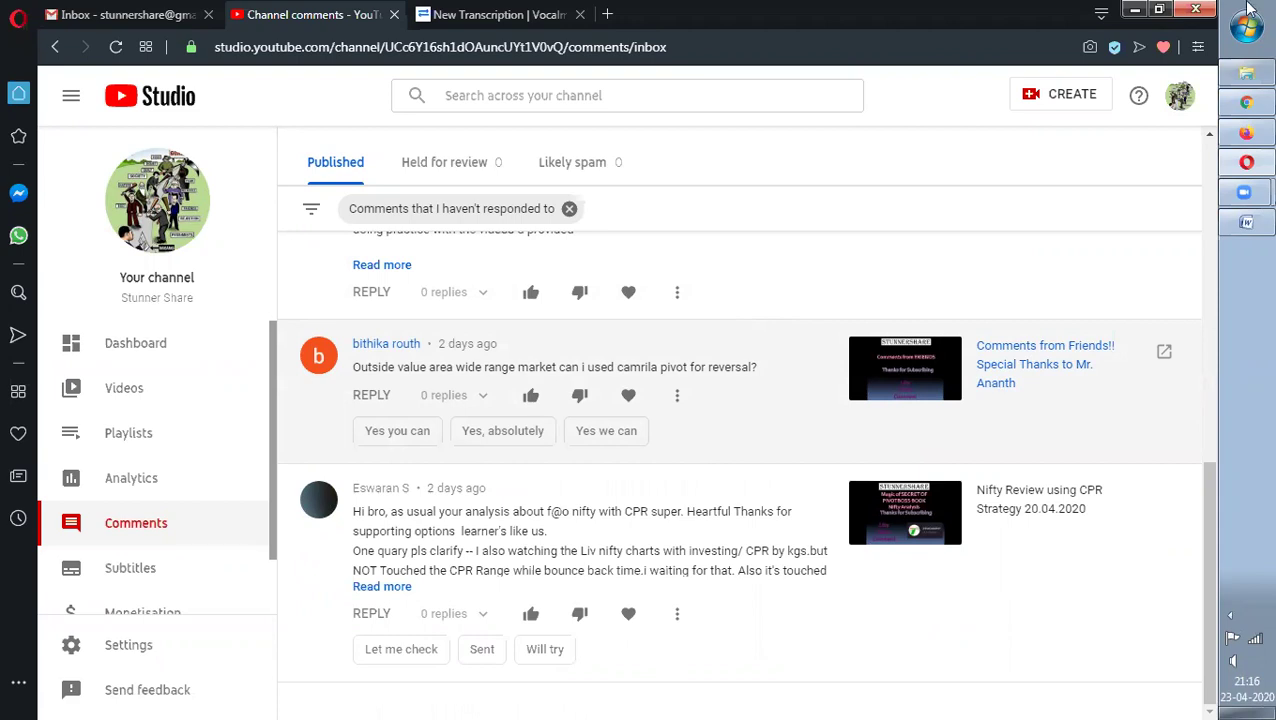
click(375, 587)
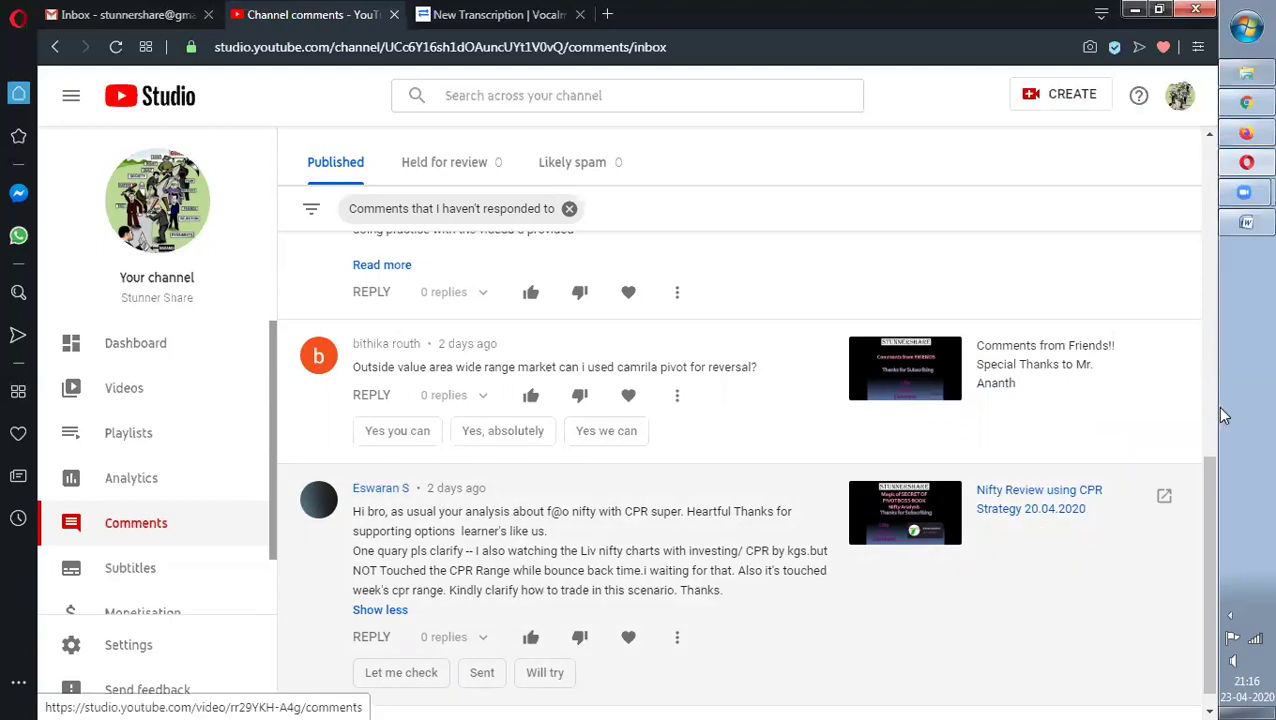
click(1245, 138)
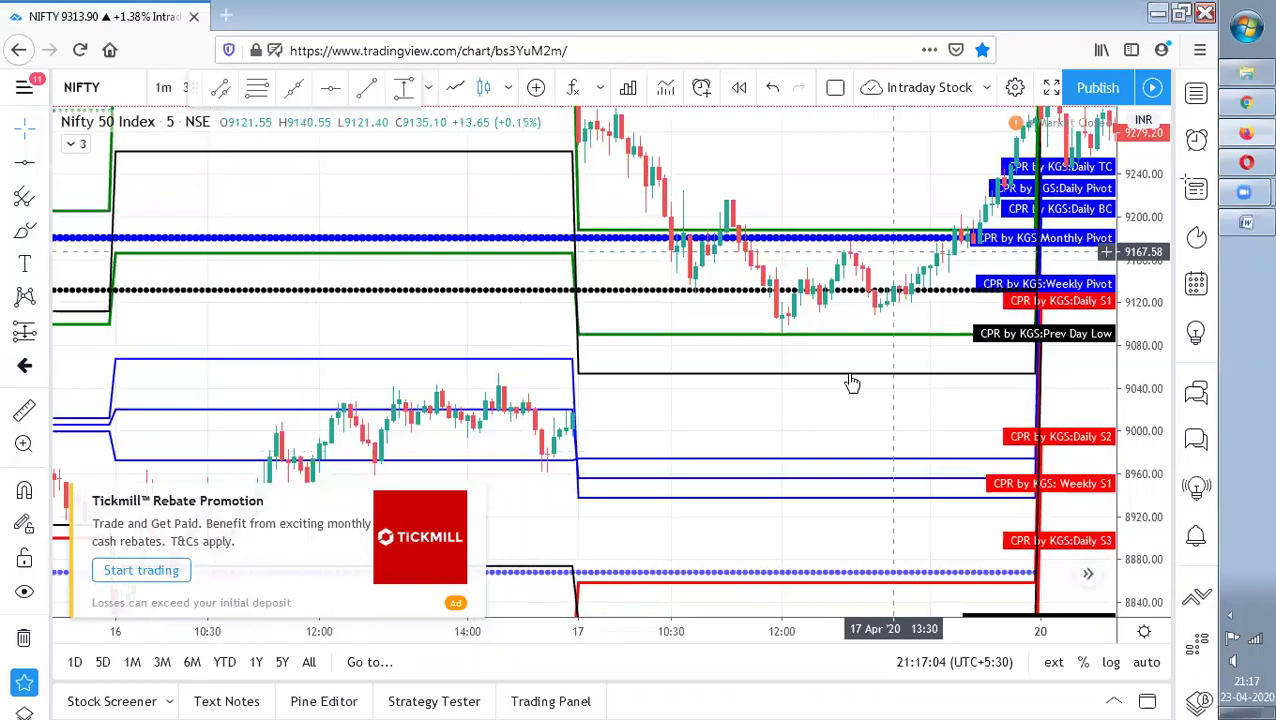
- Zoom and pan the Nifty 5-minute chart to 20 April, then go back to YouTube Studio
scroll(860, 427, up, 2)
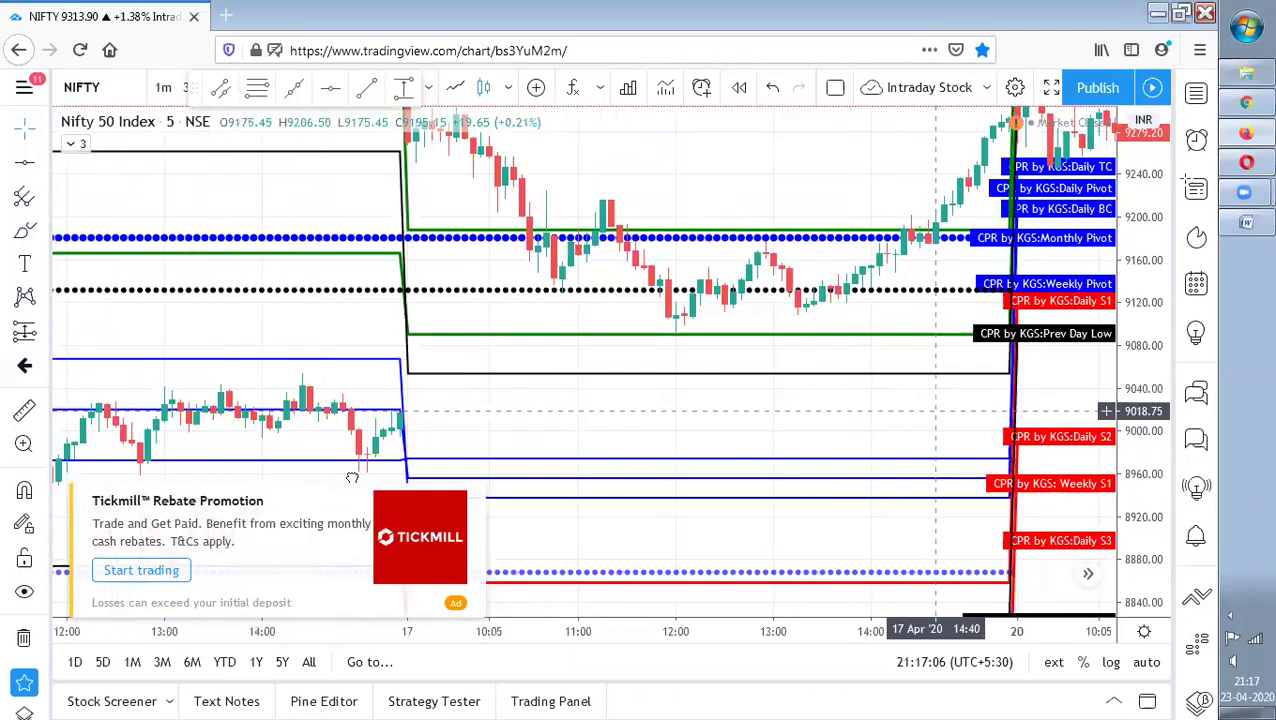
scroll(646, 419, right, 5)
scroll(427, 319, right, 1)
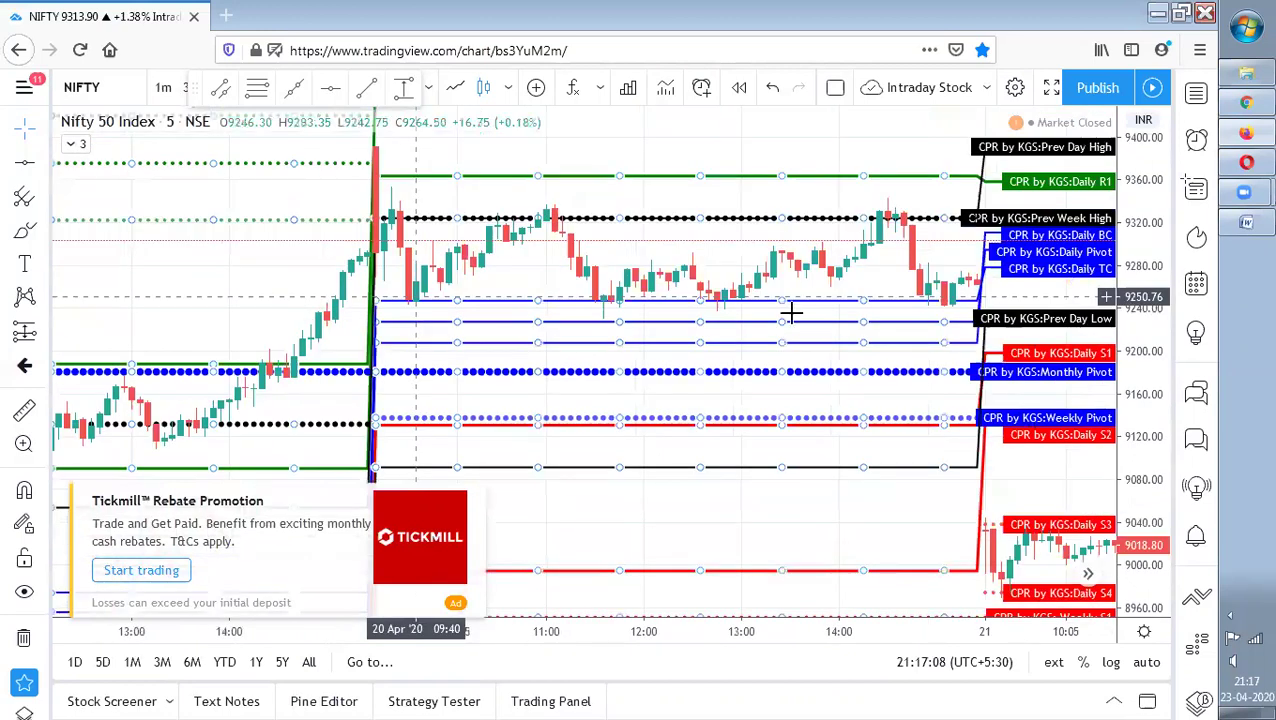
scroll(688, 366, right, 1)
scroll(788, 361, right, 1)
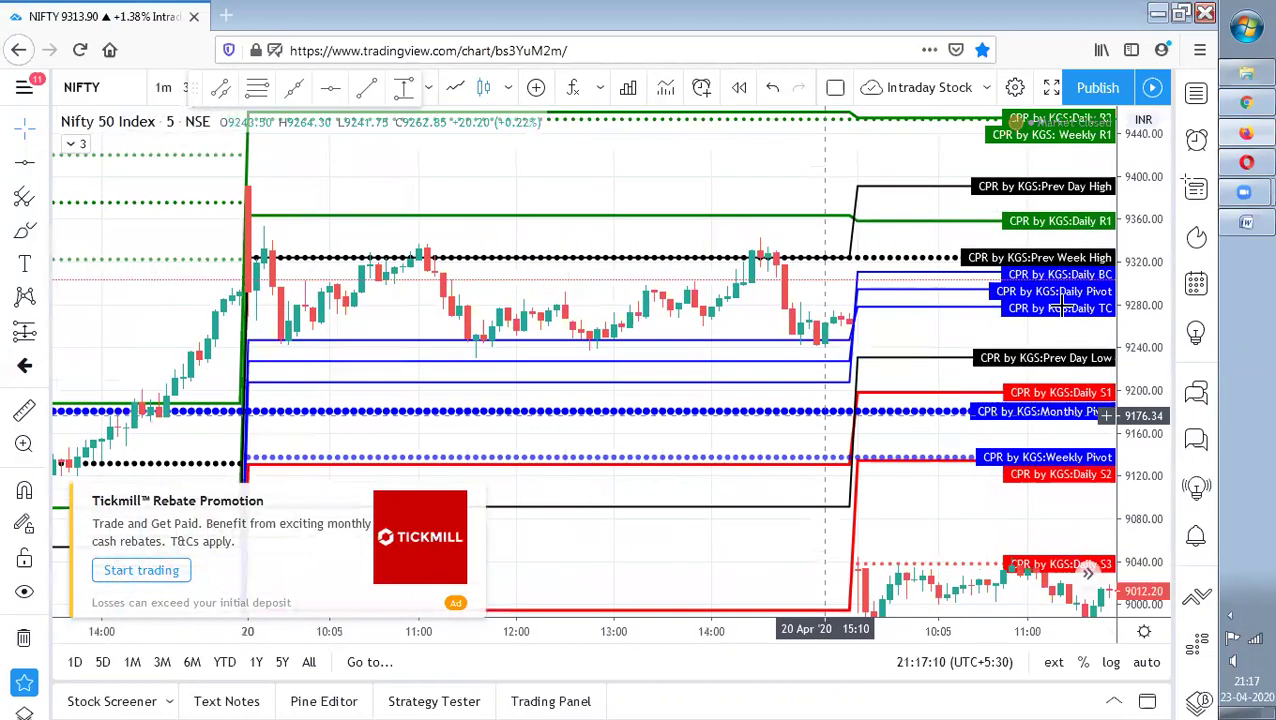
click(1247, 162)
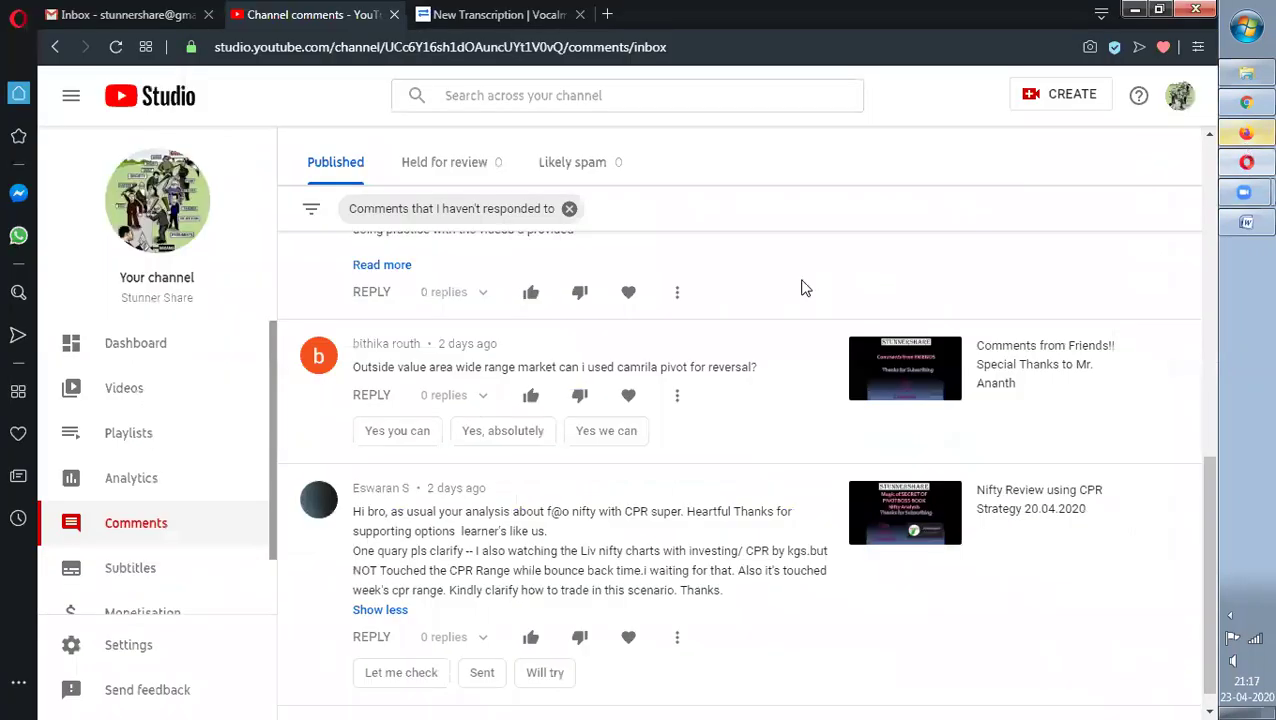
- Like the Camarilla pivot question and post the reply 'Yes, absolutely'
scroll(670, 545, down, 1)
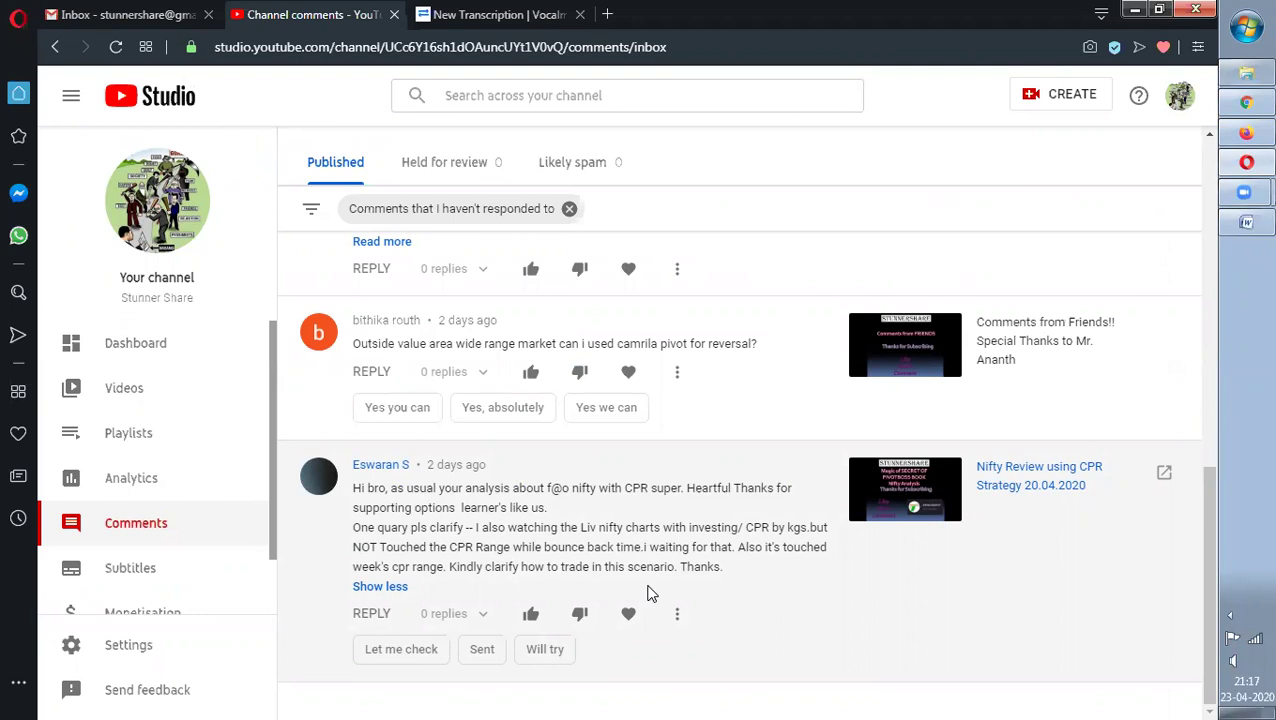
click(628, 371)
click(508, 415)
click(770, 472)
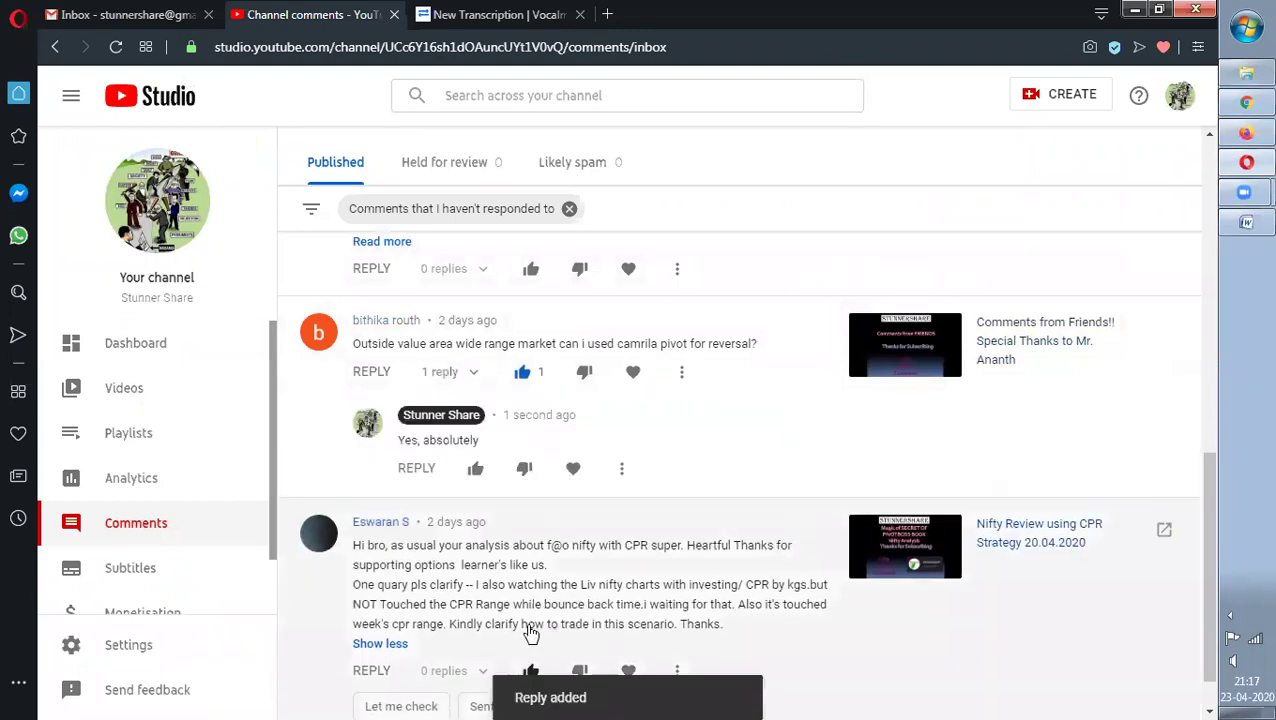
- Expand the viewer's long 'My Doubts' comment, then return to TradingView
scroll(503, 522, up, 3)
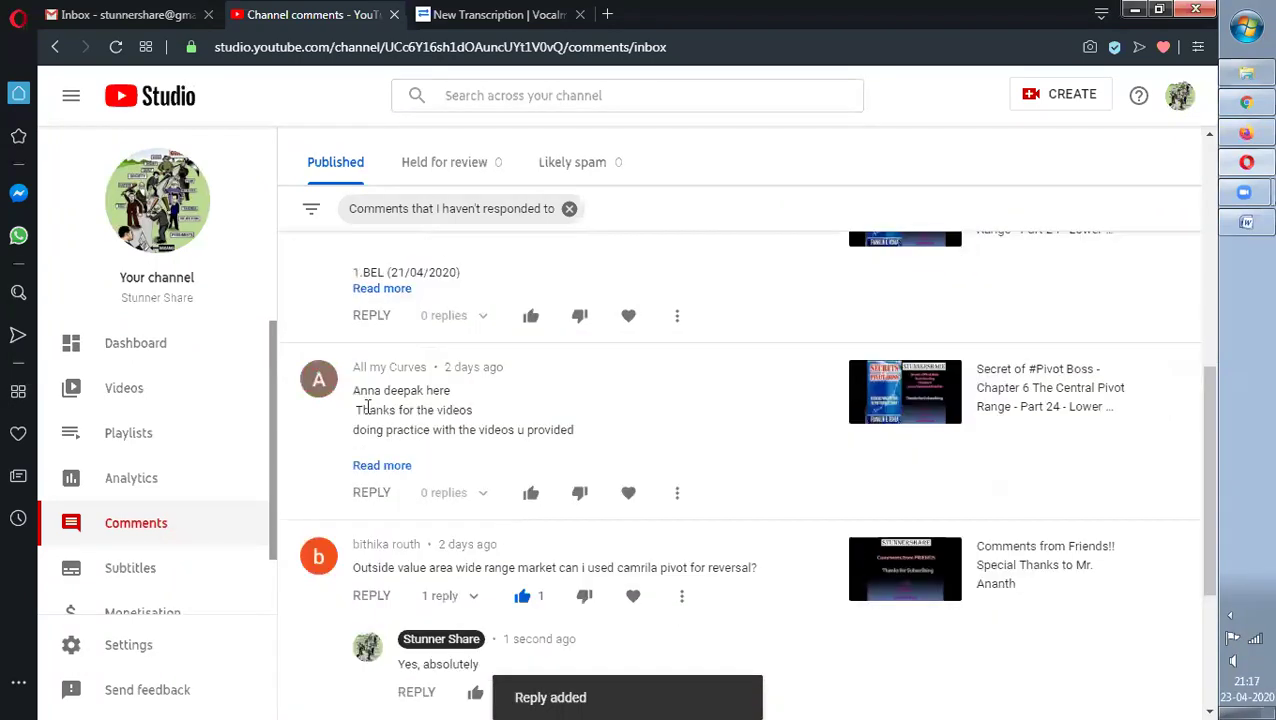
click(393, 467)
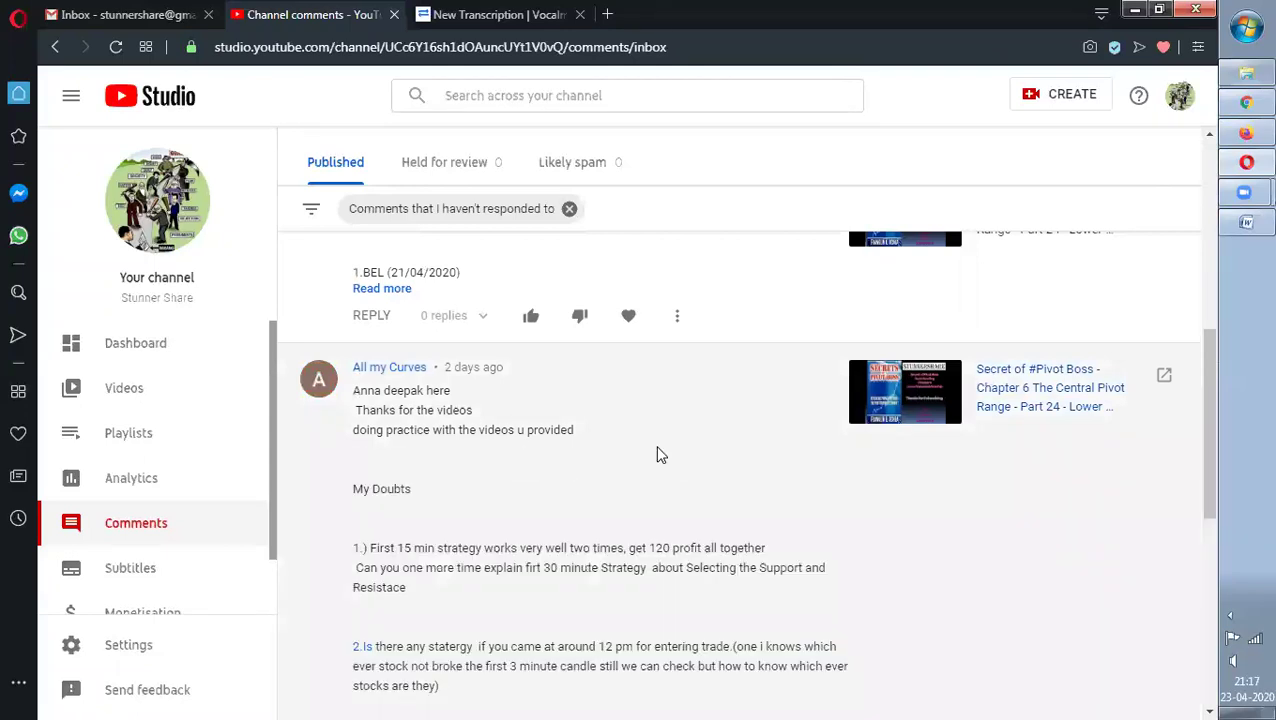
scroll(658, 455, down, 2)
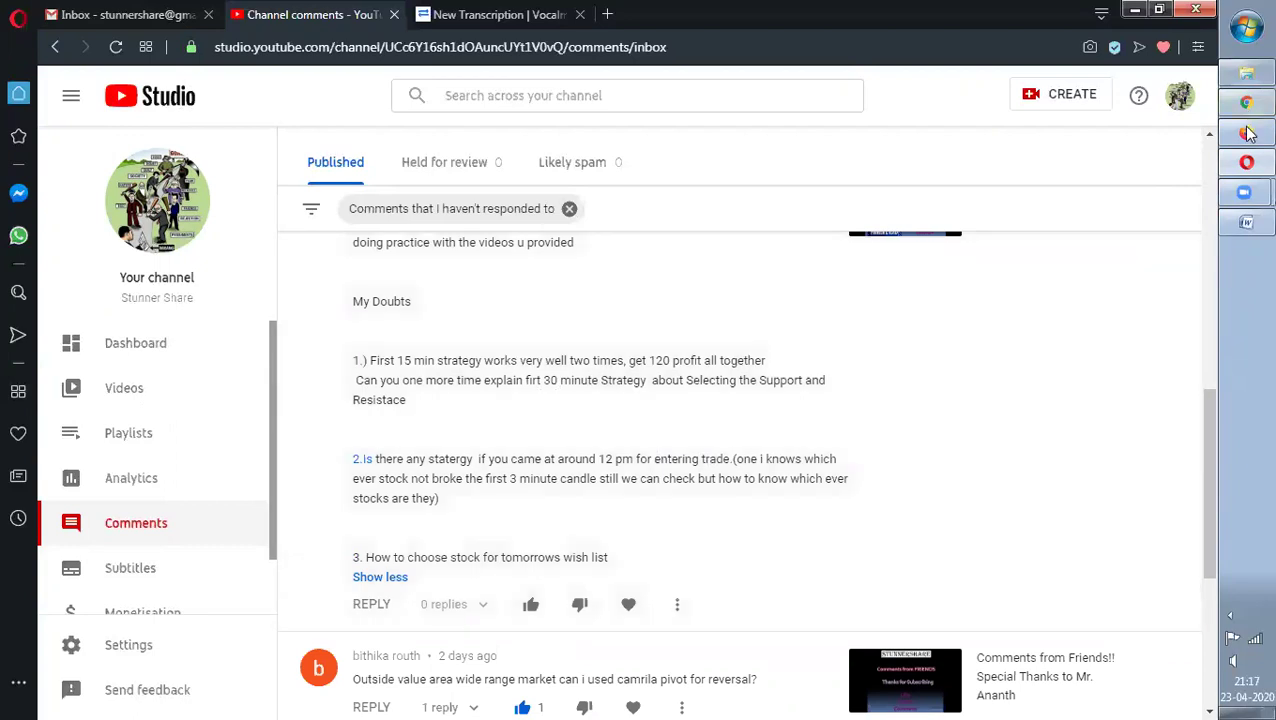
click(1247, 136)
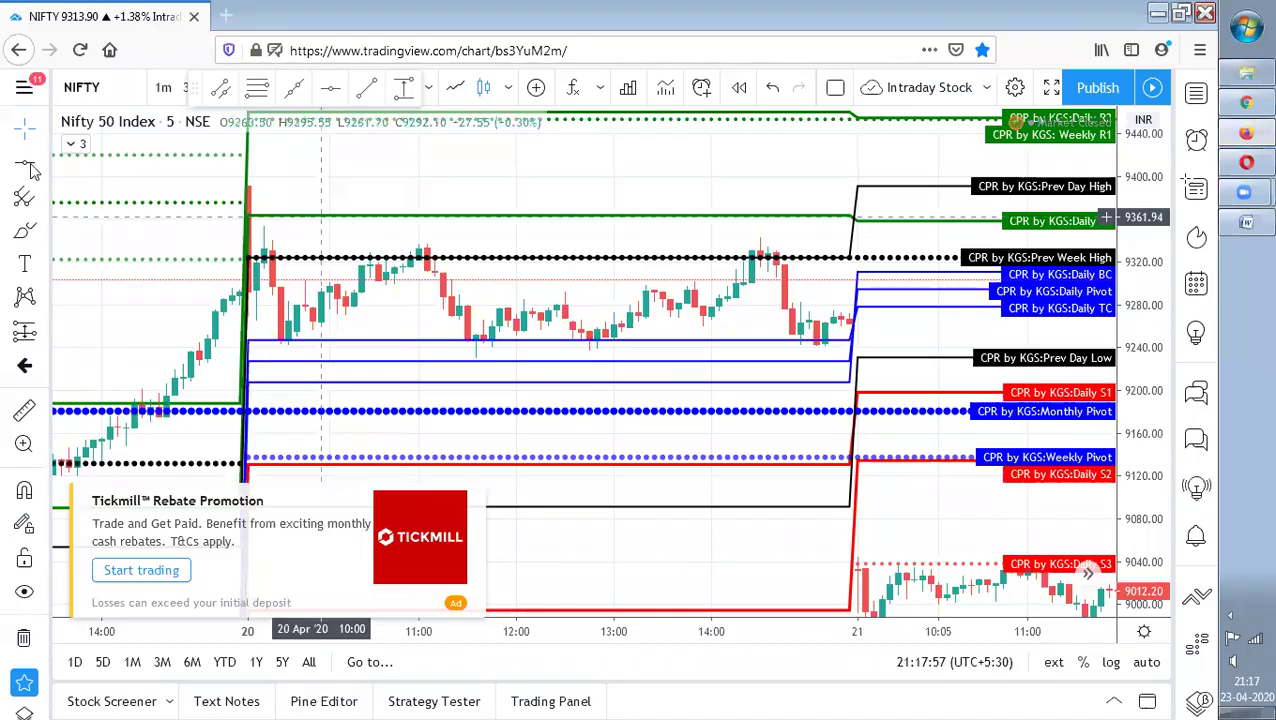
- Hide the CPR indicators and draw horizontal lines at the 20 April first candle's 9390.84 high and 9243.75 low
click(72, 144)
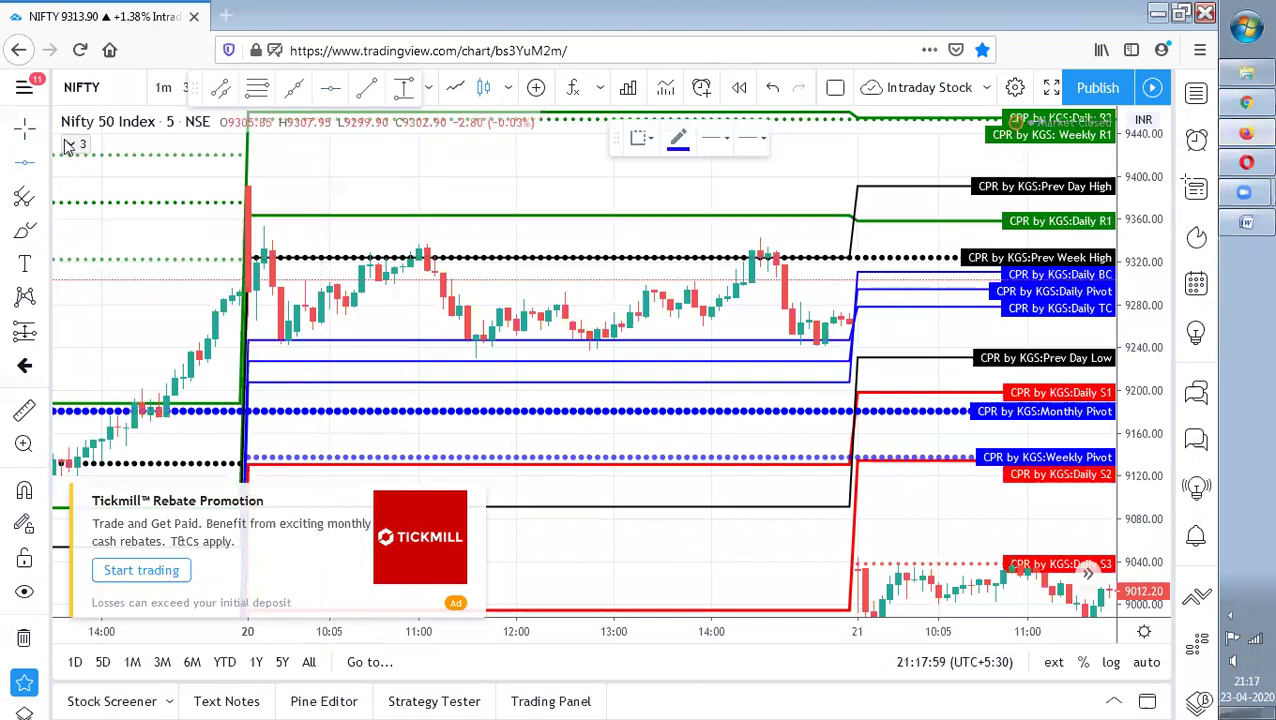
click(140, 144)
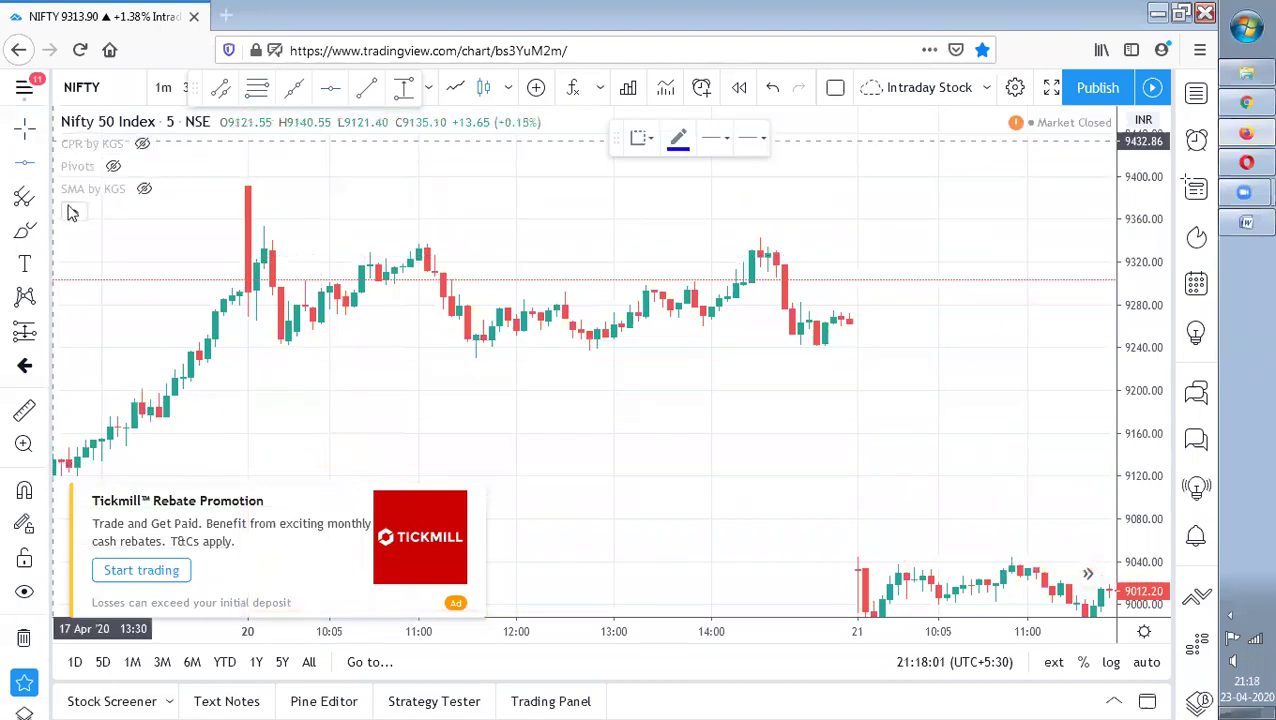
click(287, 186)
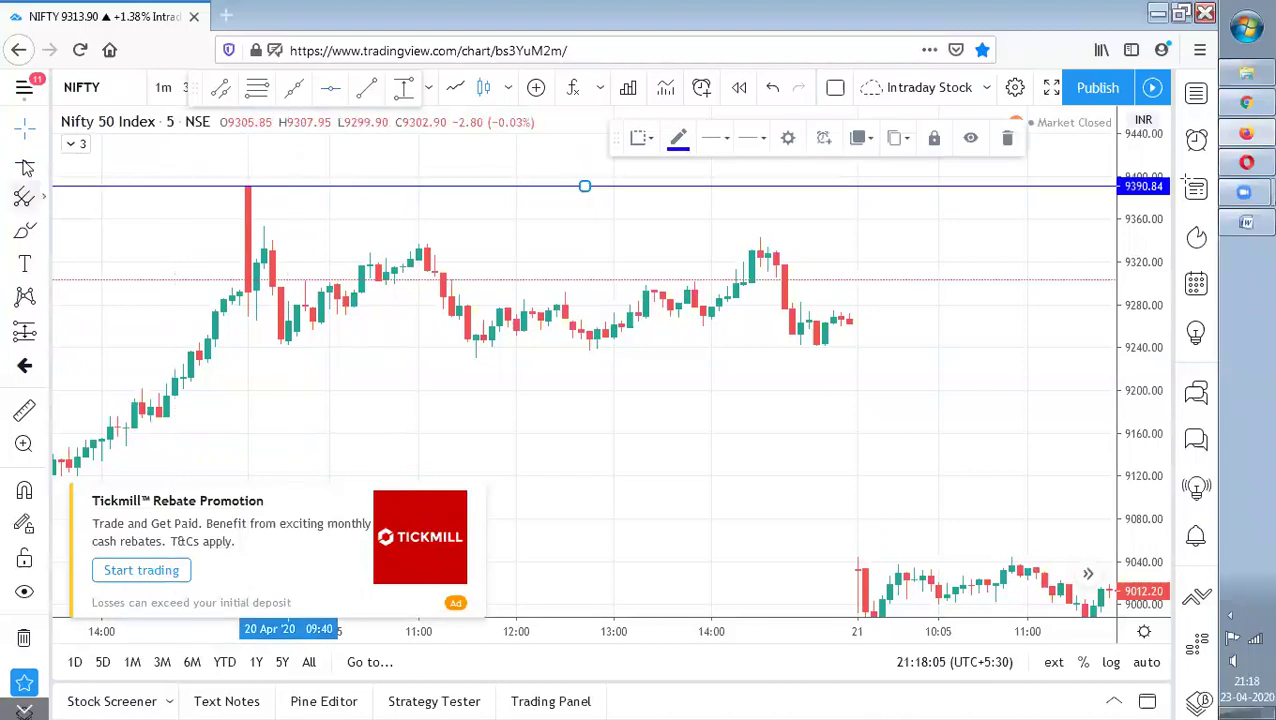
click(307, 320)
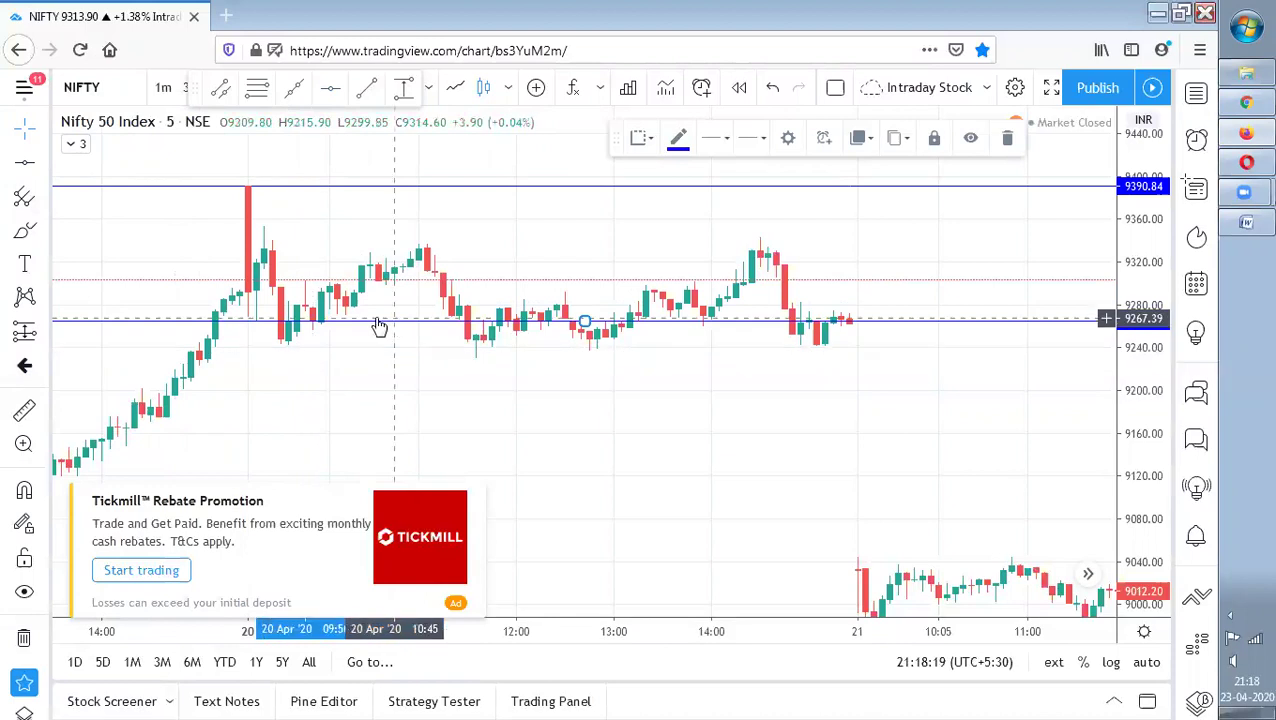
drag(379, 331, 370, 346)
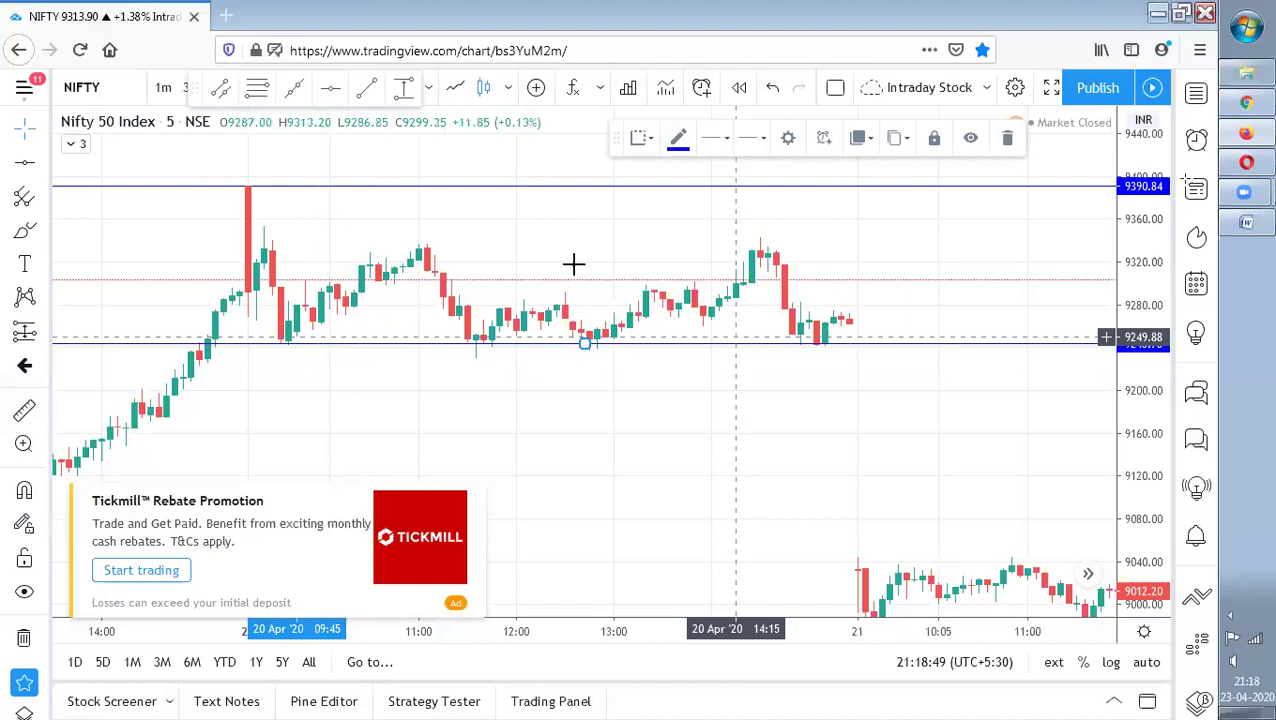
click(566, 229)
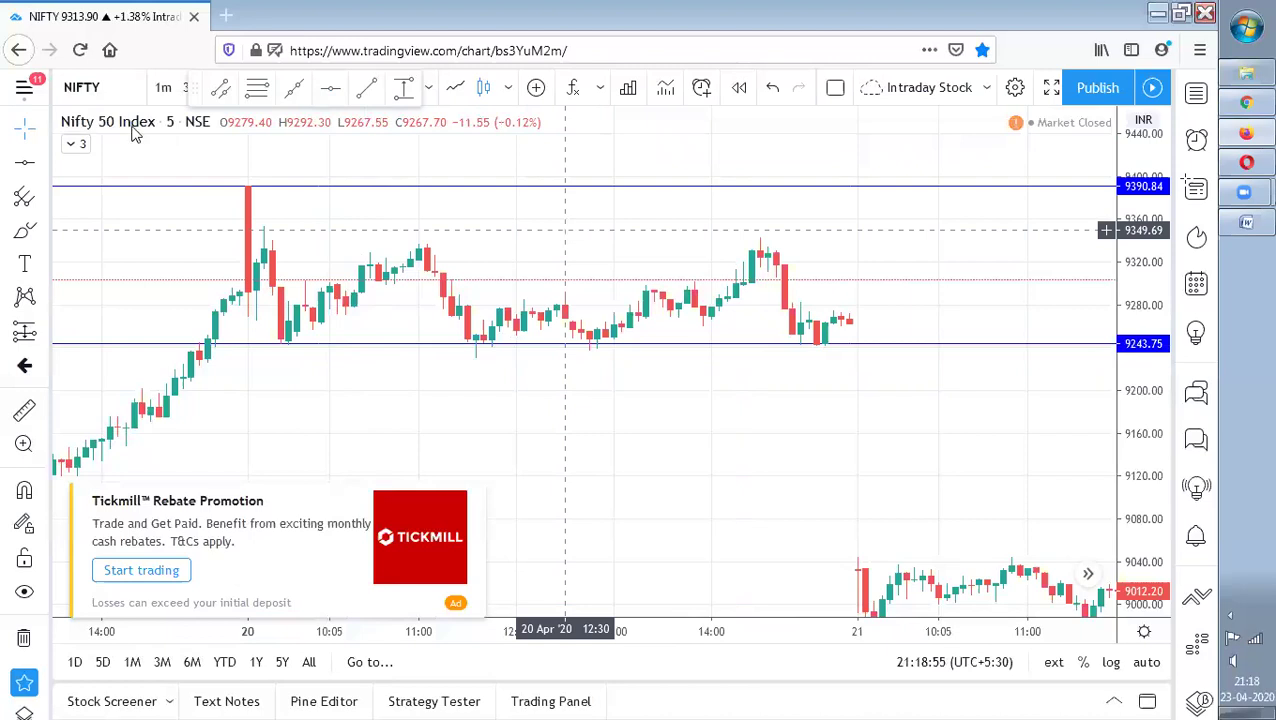
- Park the drawing style toolbar at the bottom and pan the Nifty chart back to 17 April
mouse_move(191, 87)
mouse_down()
mouse_move(480, 702)
mouse_move(500, 701)
mouse_up()
drag(436, 662, 438, 662)
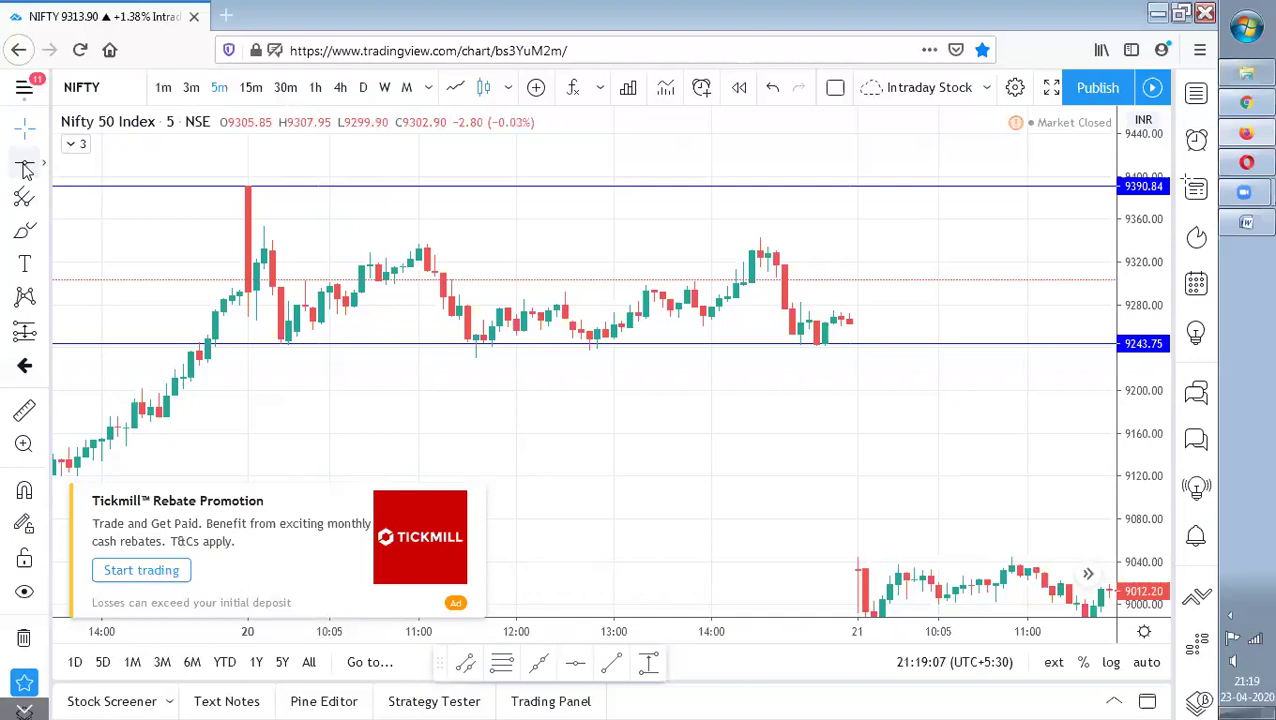
drag(601, 490, 382, 301)
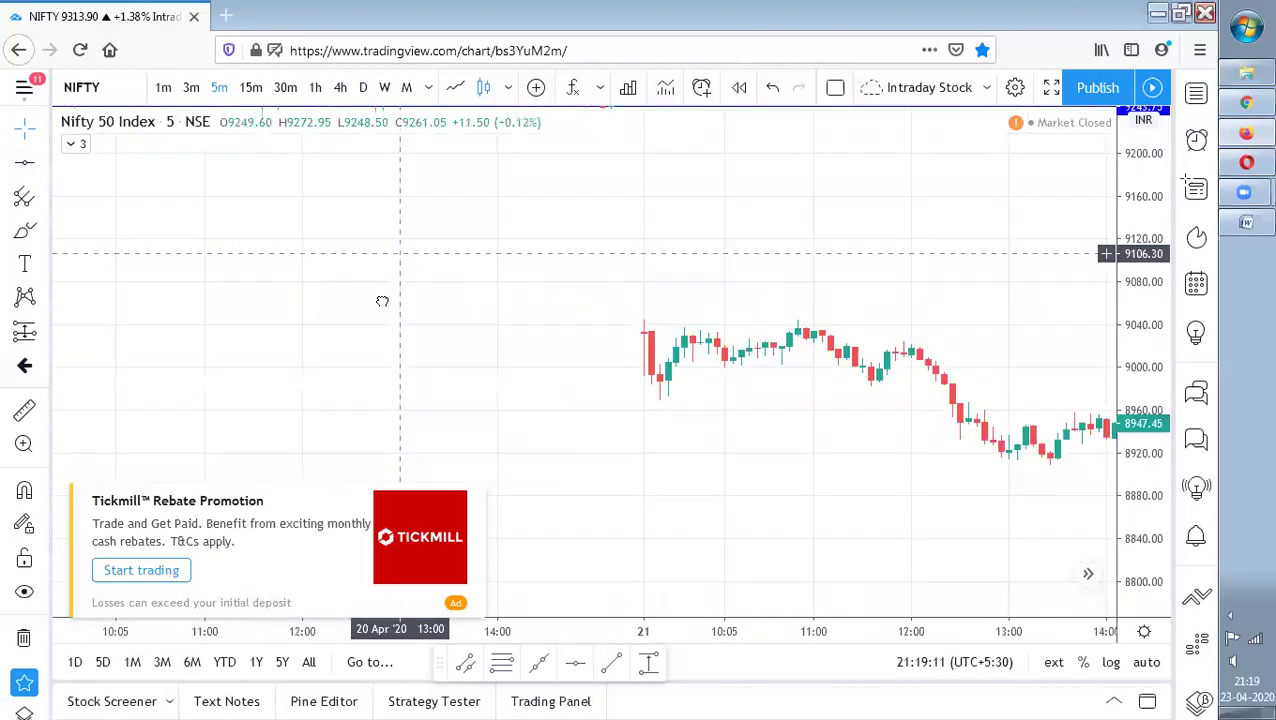
drag(581, 365, 581, 365)
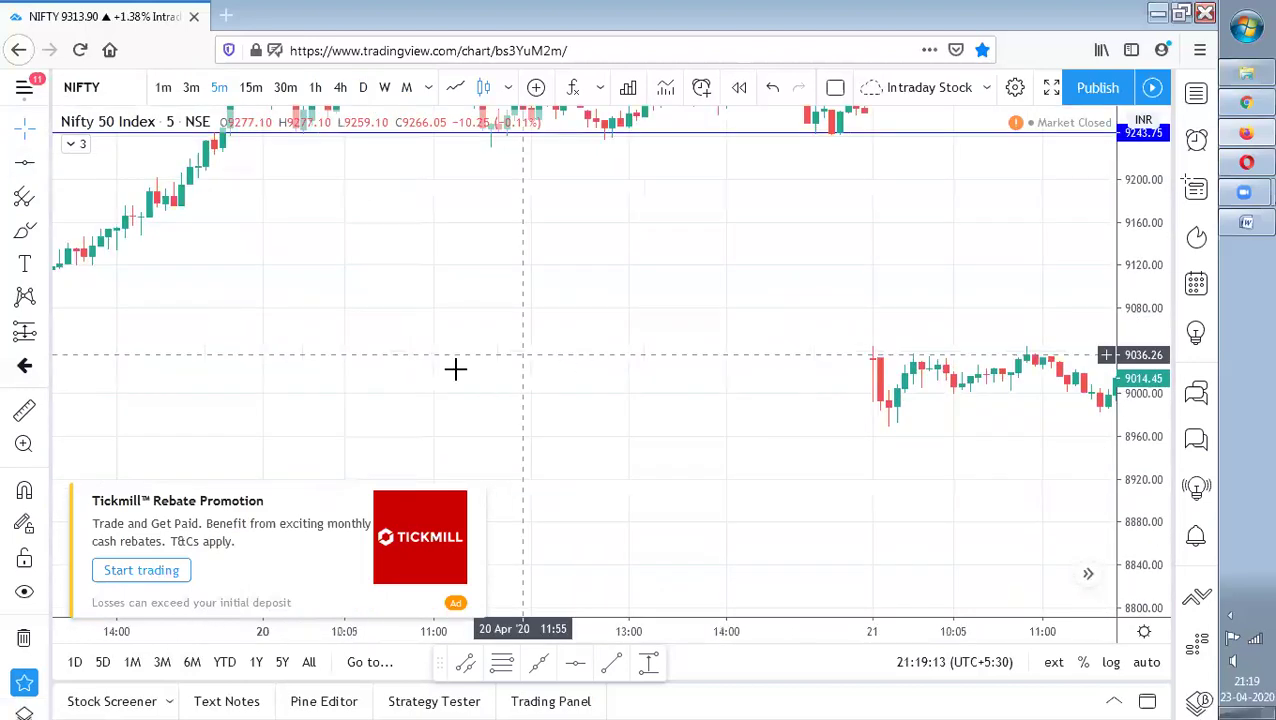
scroll(520, 380, left, 3)
scroll(805, 475, left, 3)
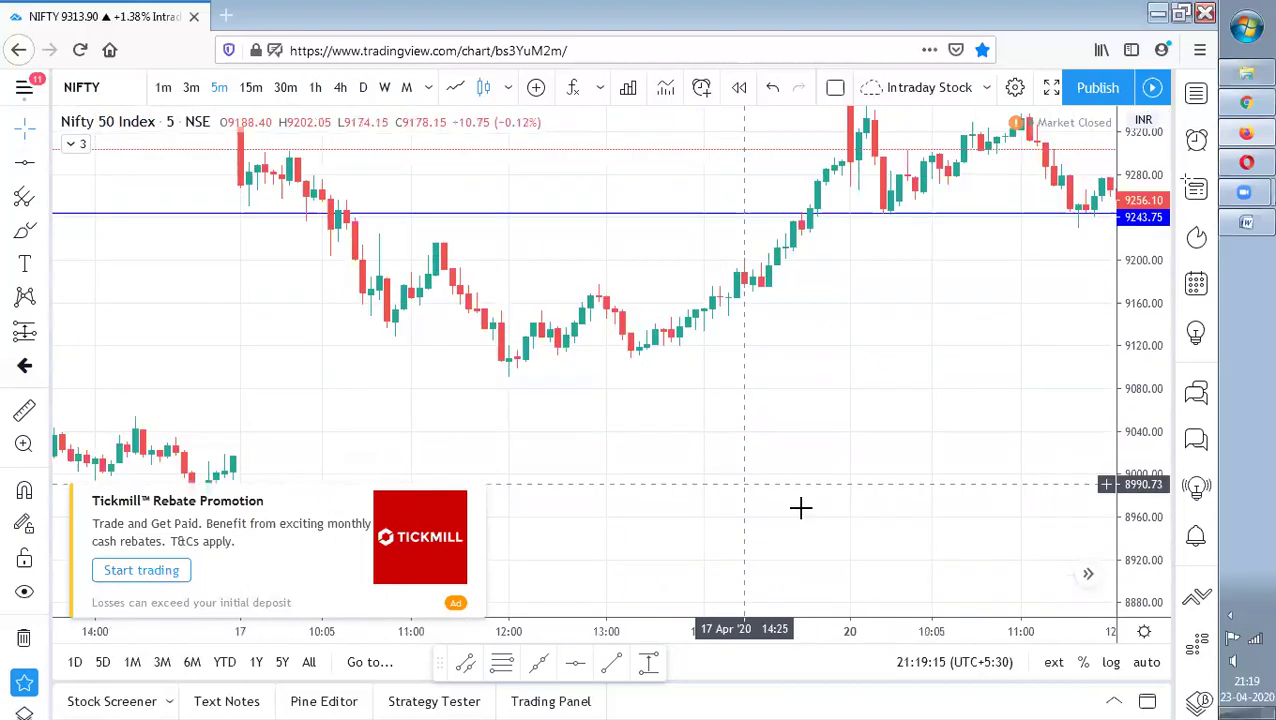
scroll(660, 436, left, 1)
scroll(712, 555, left, 1)
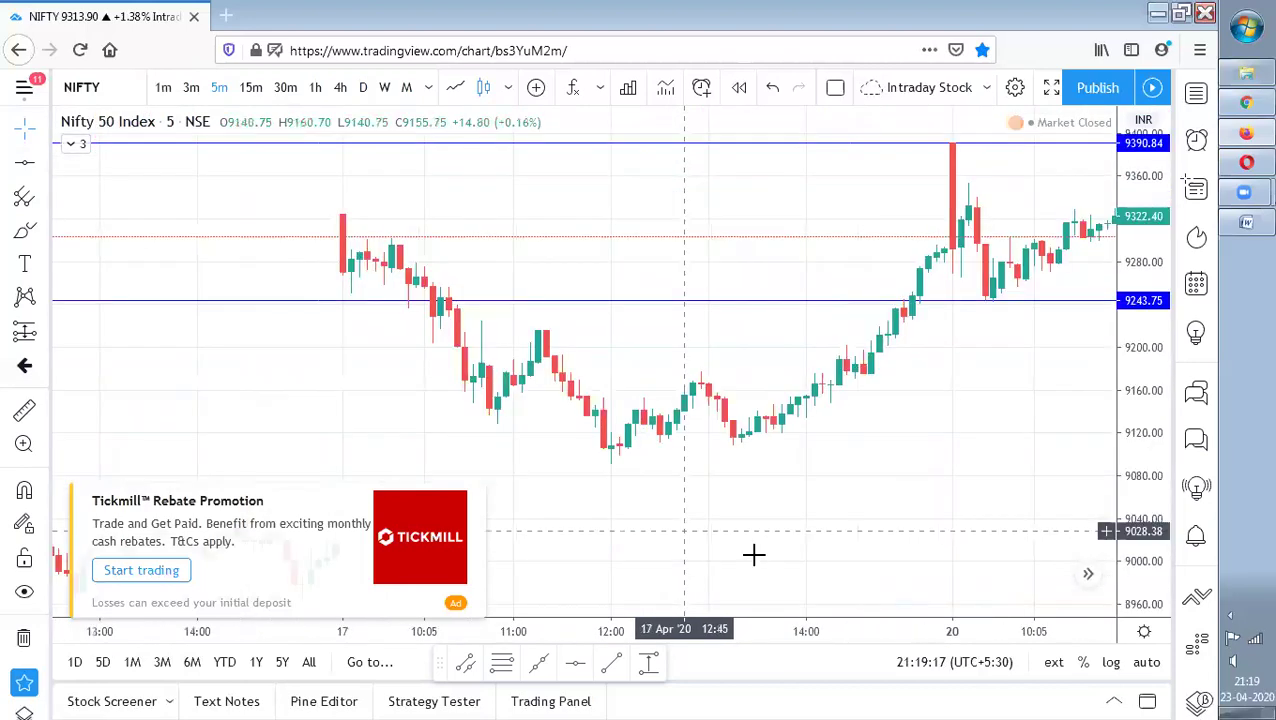
scroll(753, 554, left, 1)
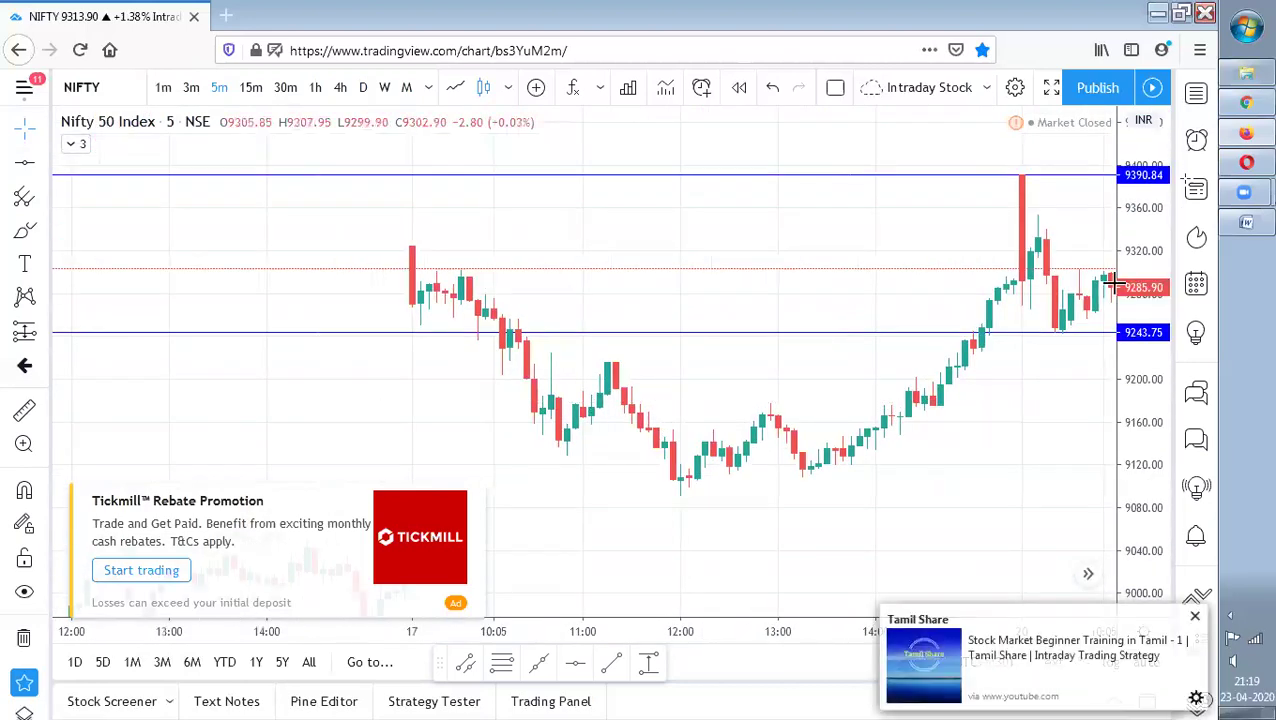
scroll(1113, 285, up, 2)
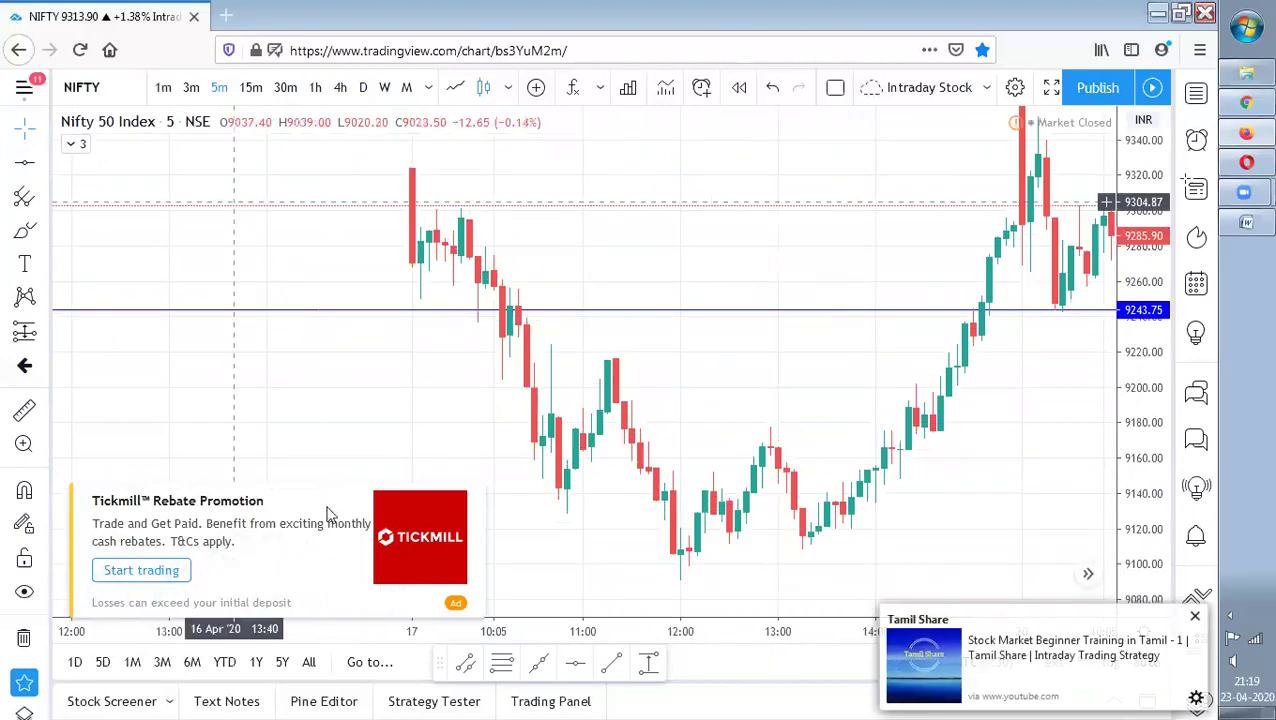
- Remove the old lines and mark the 17 April first candle's high 9324.49 and low 9249.73
right_click(234, 203)
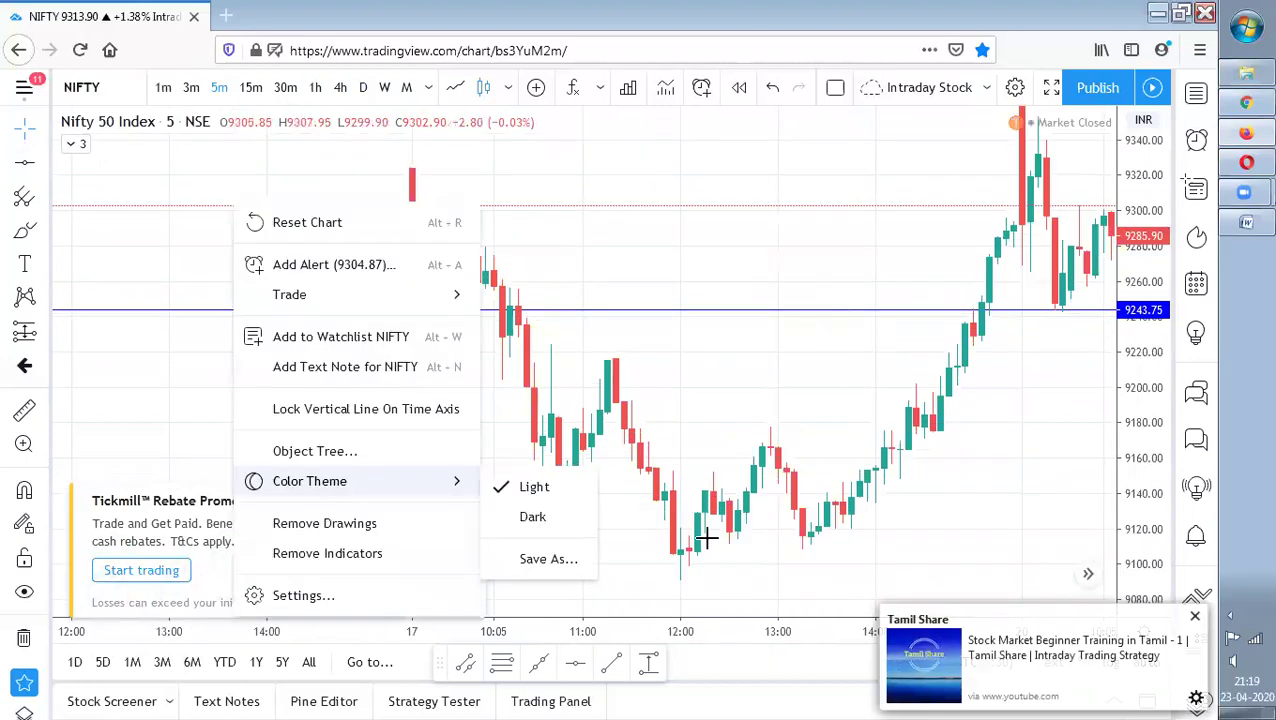
click(35, 168)
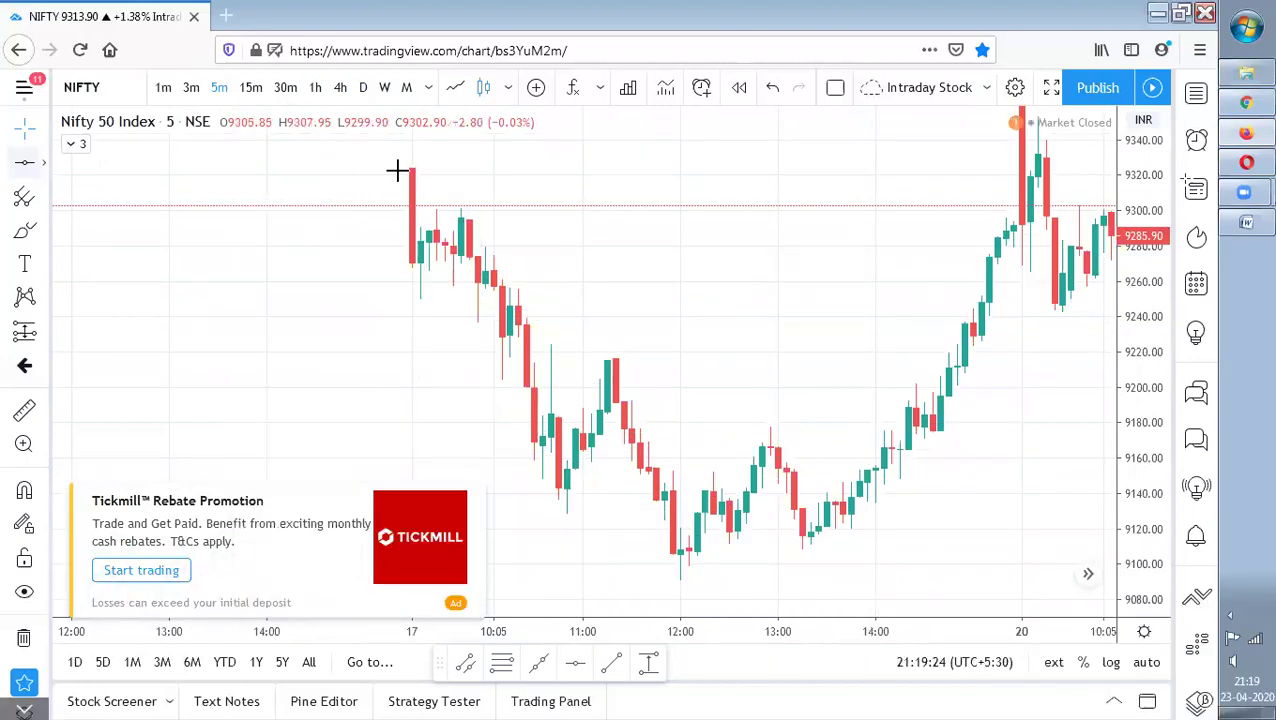
click(466, 167)
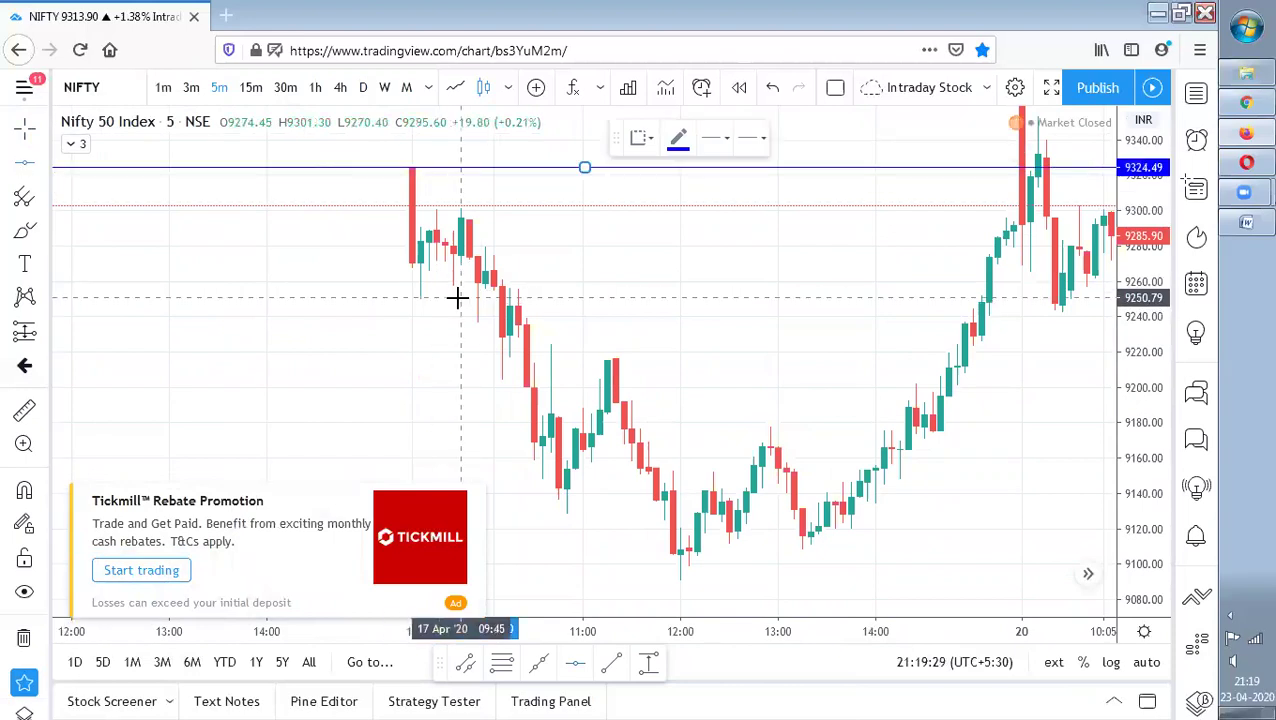
click(456, 298)
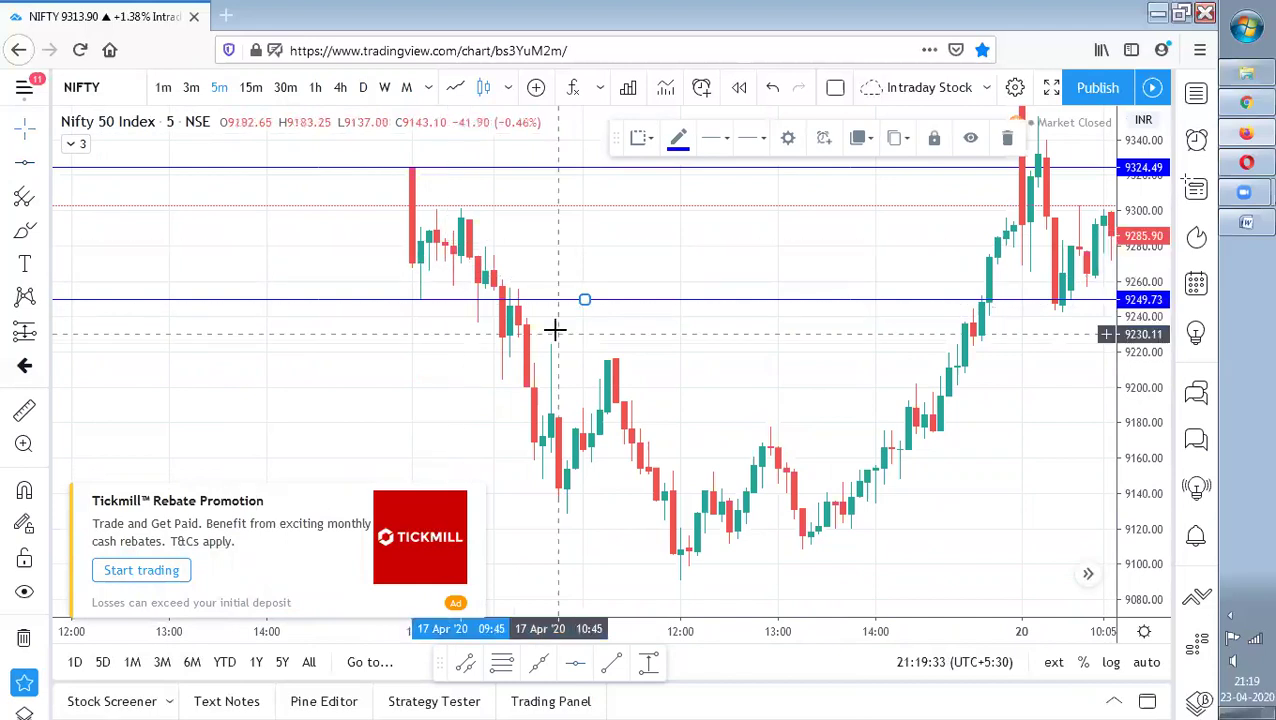
- Try 30-minute candles, rescale the chart, then settle on 5-minute Nifty candles
click(286, 88)
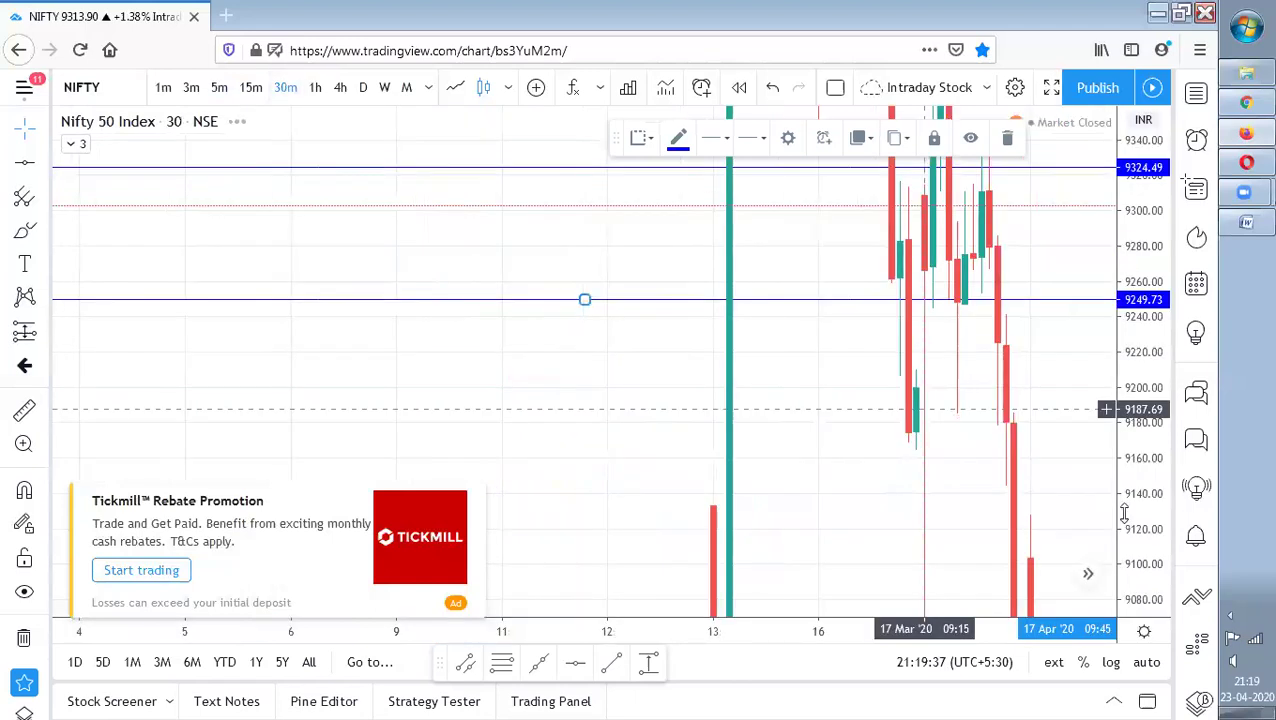
scroll(1124, 512, down, 2)
scroll(1120, 460, down, 2)
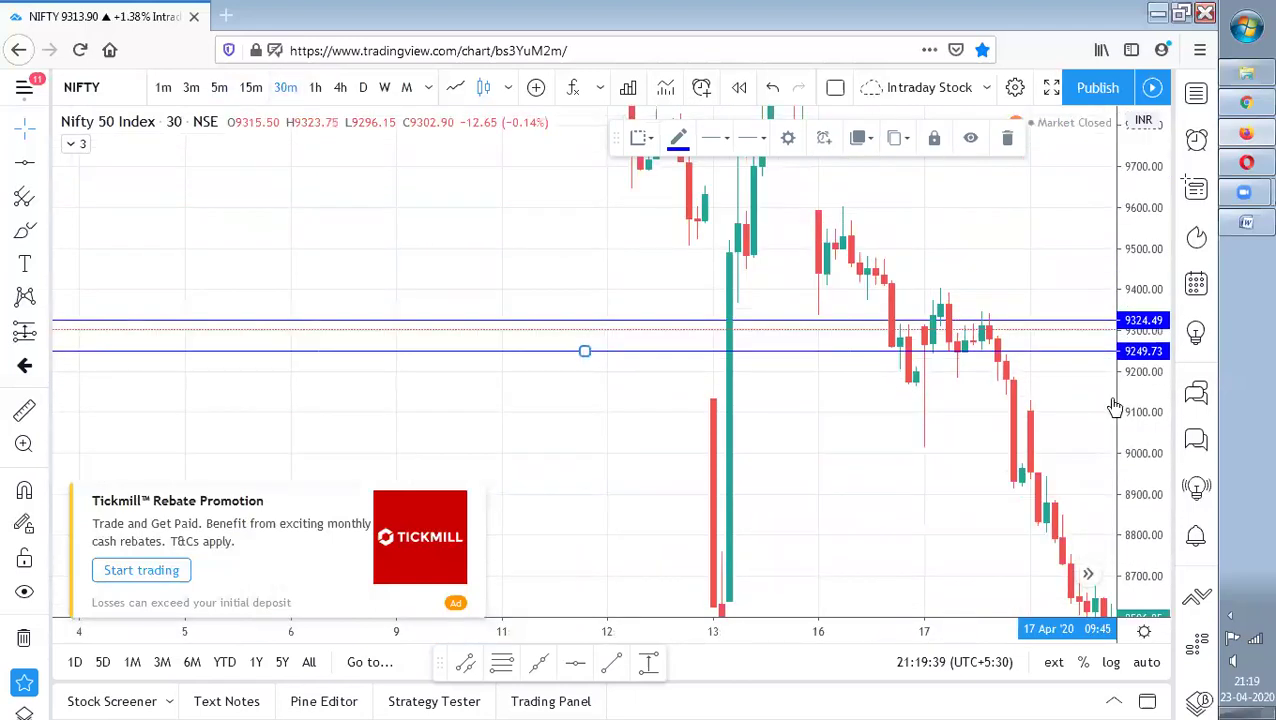
scroll(1097, 412, up, 1)
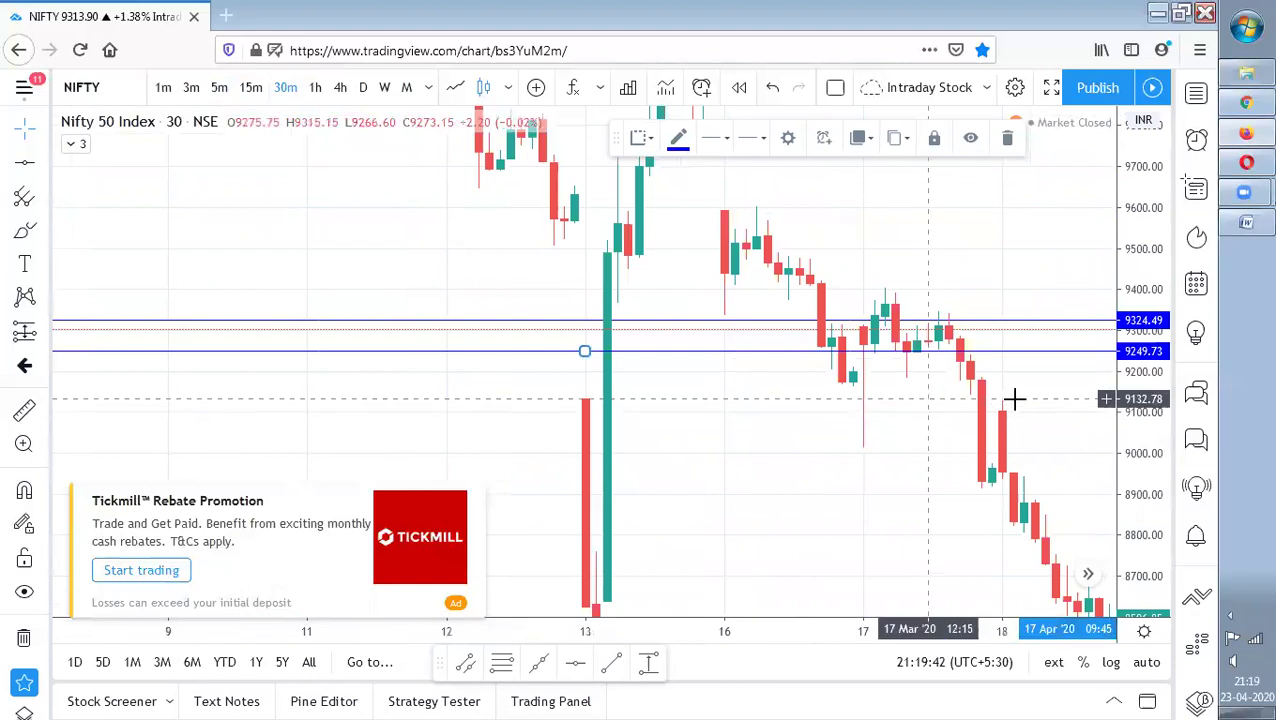
scroll(924, 410, up, 1)
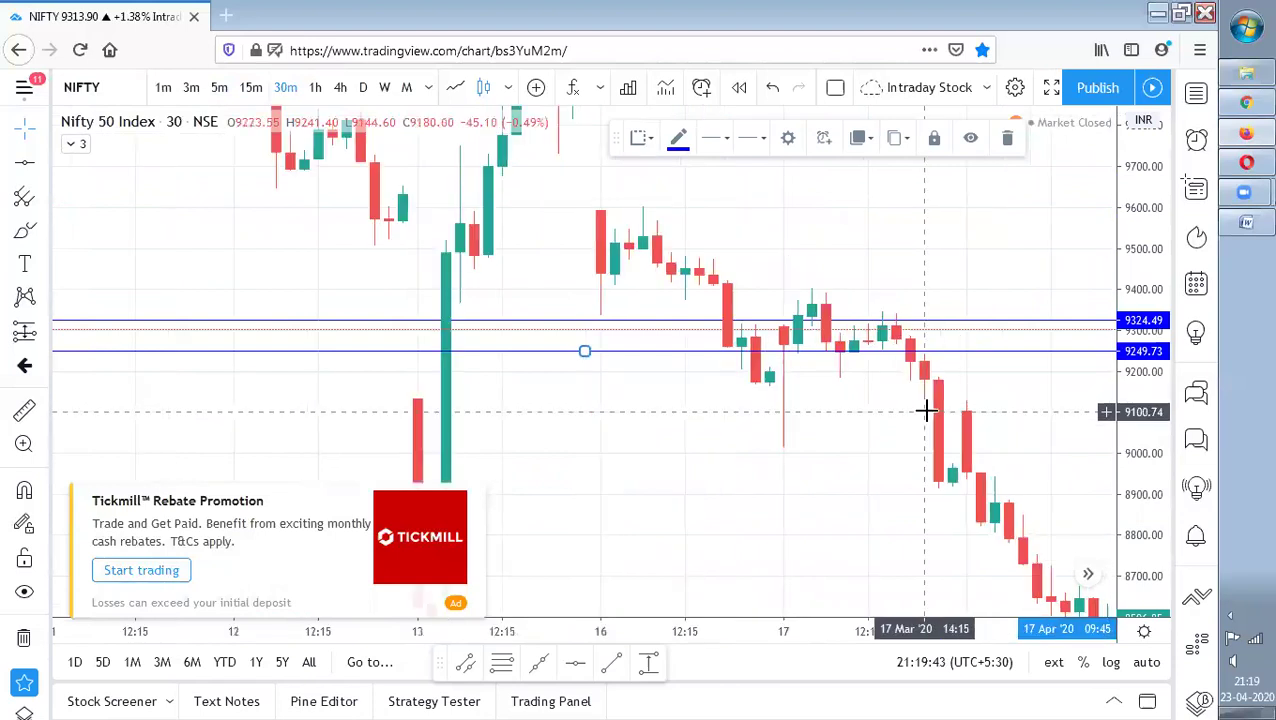
click(220, 88)
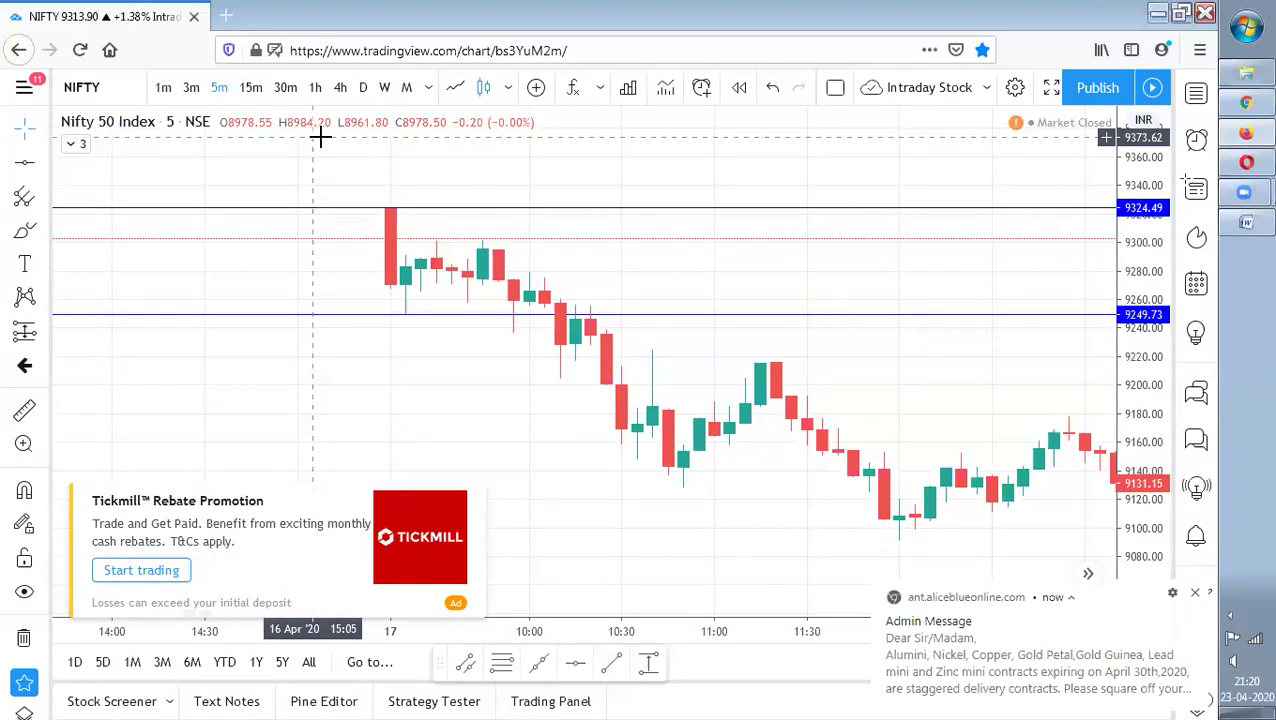
- Close the broker's Admin Message pop-up and go back to the YouTube Studio comments
click(1195, 594)
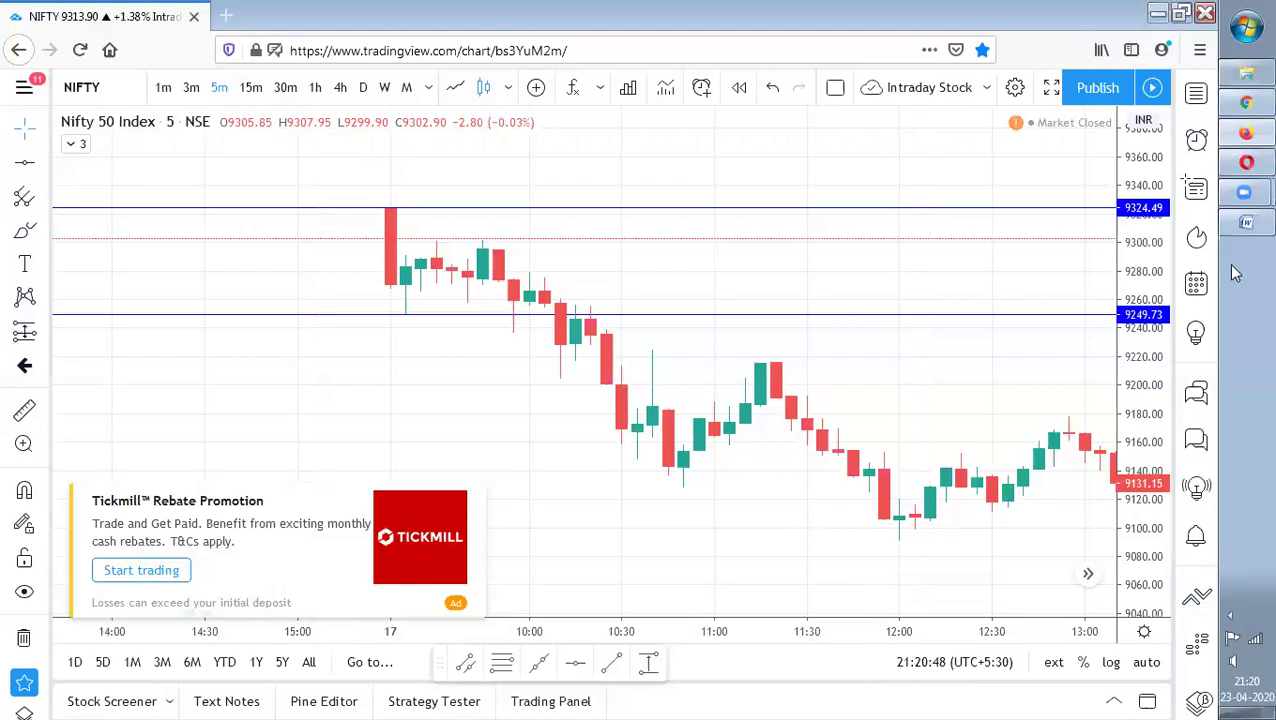
click(1237, 168)
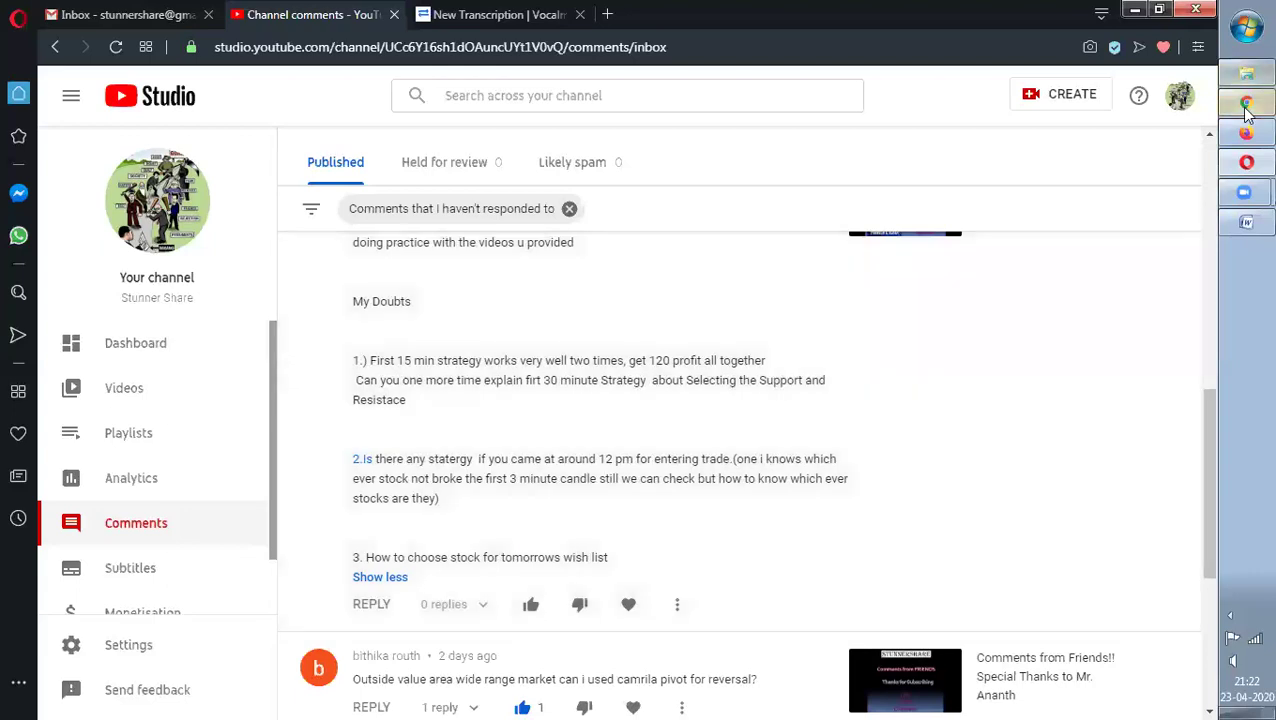
- Switch to Chrome and load the NSE India homepage
click(1246, 108)
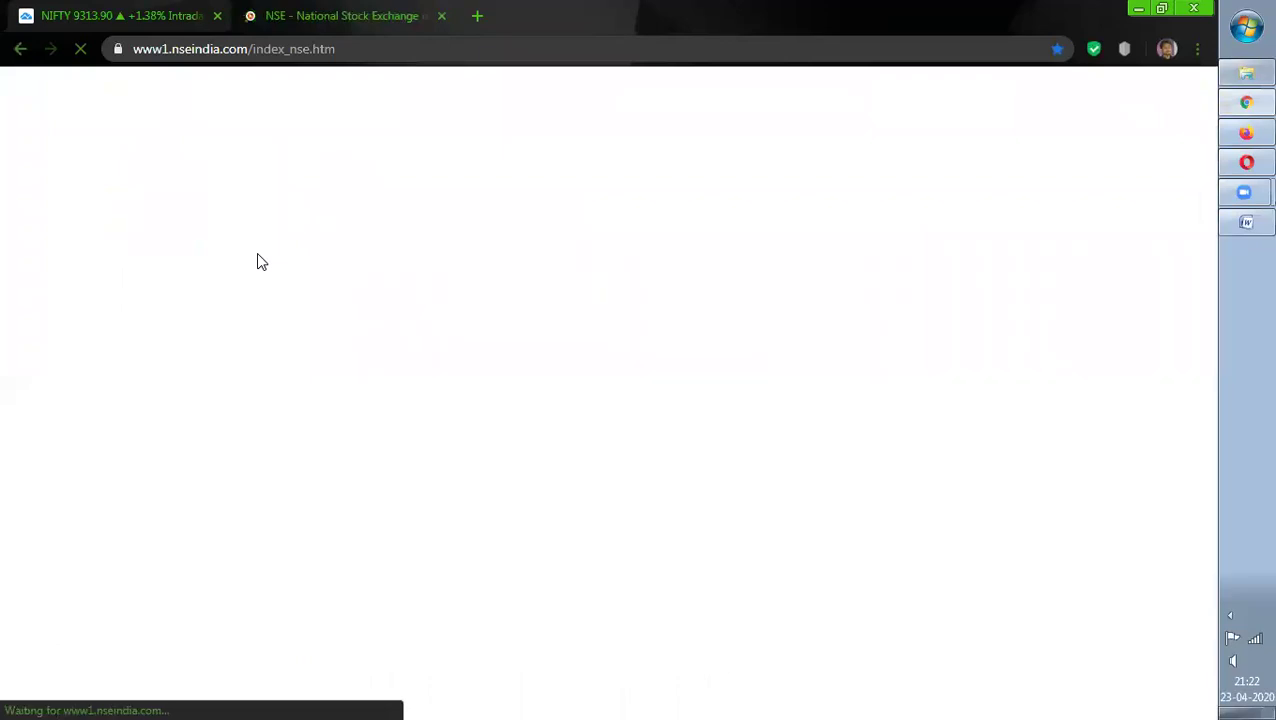
- Scroll the NSE homepage to the 27 advances / 22 declines and Nifty 50 gainers tables
scroll(280, 292, down, 3)
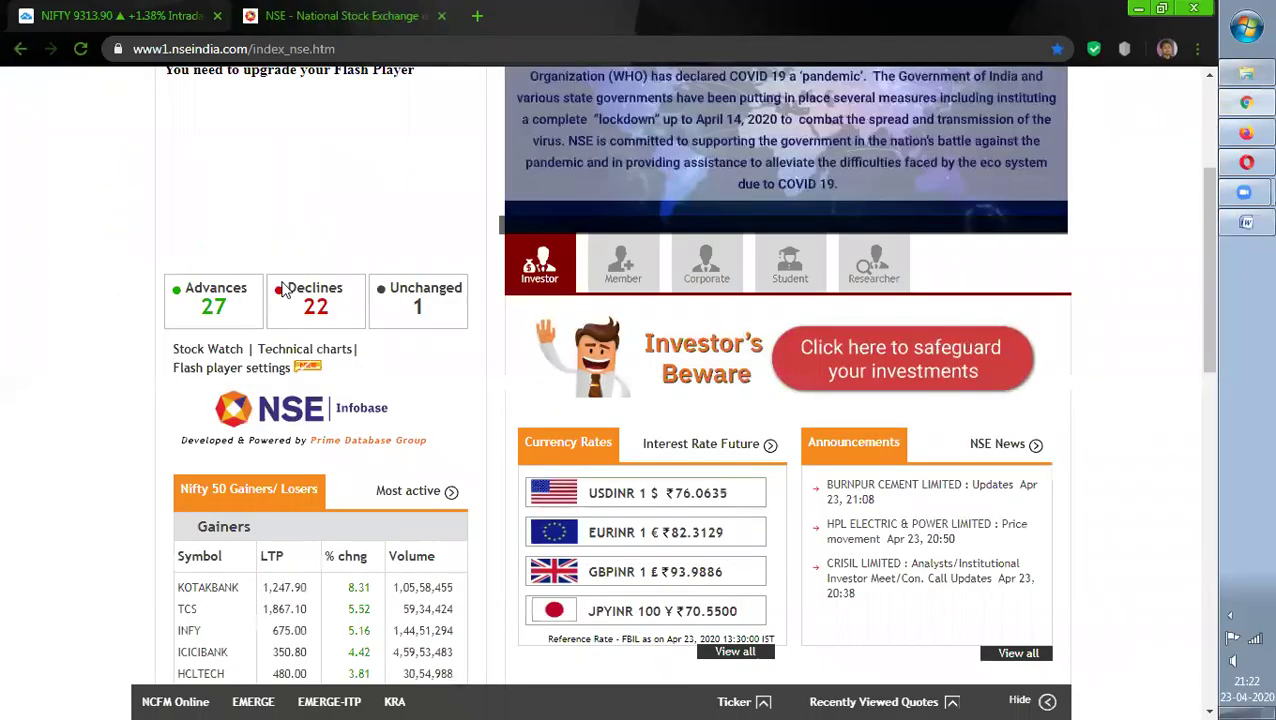
scroll(283, 290, down, 3)
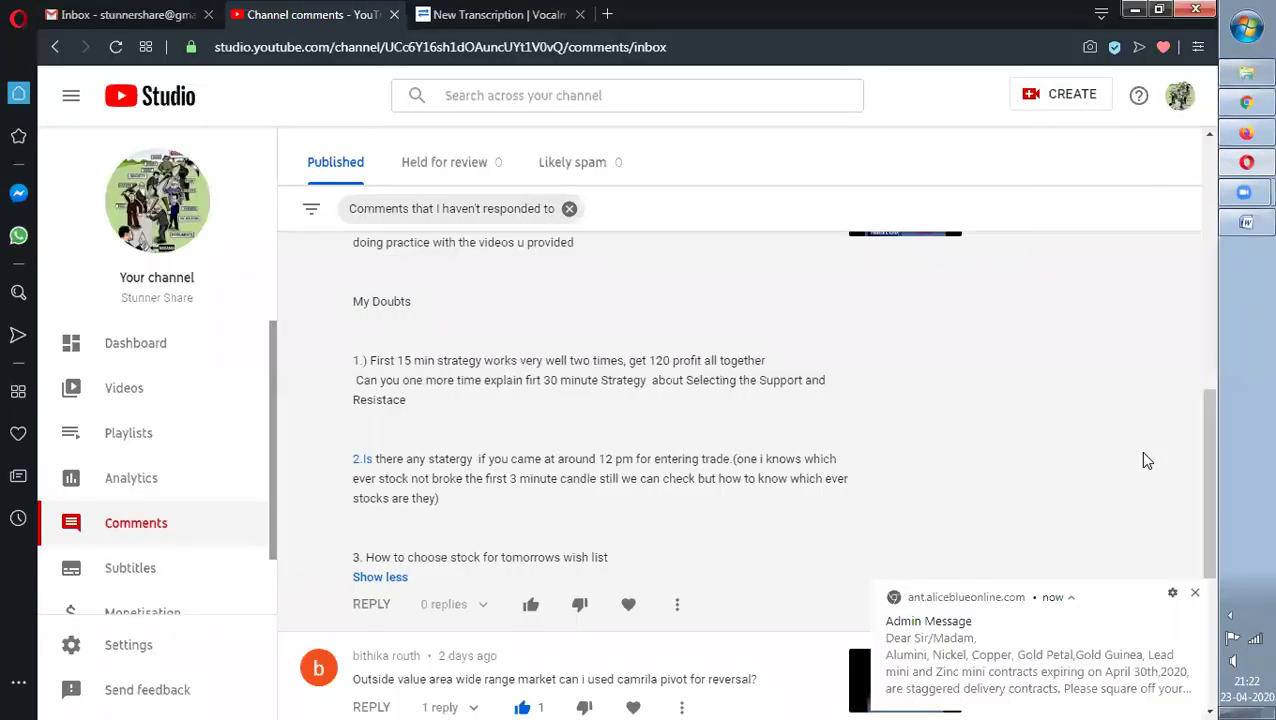
- Close the notification, expand the BEL, LT and V Guard question, then switch to TradingView
click(1195, 592)
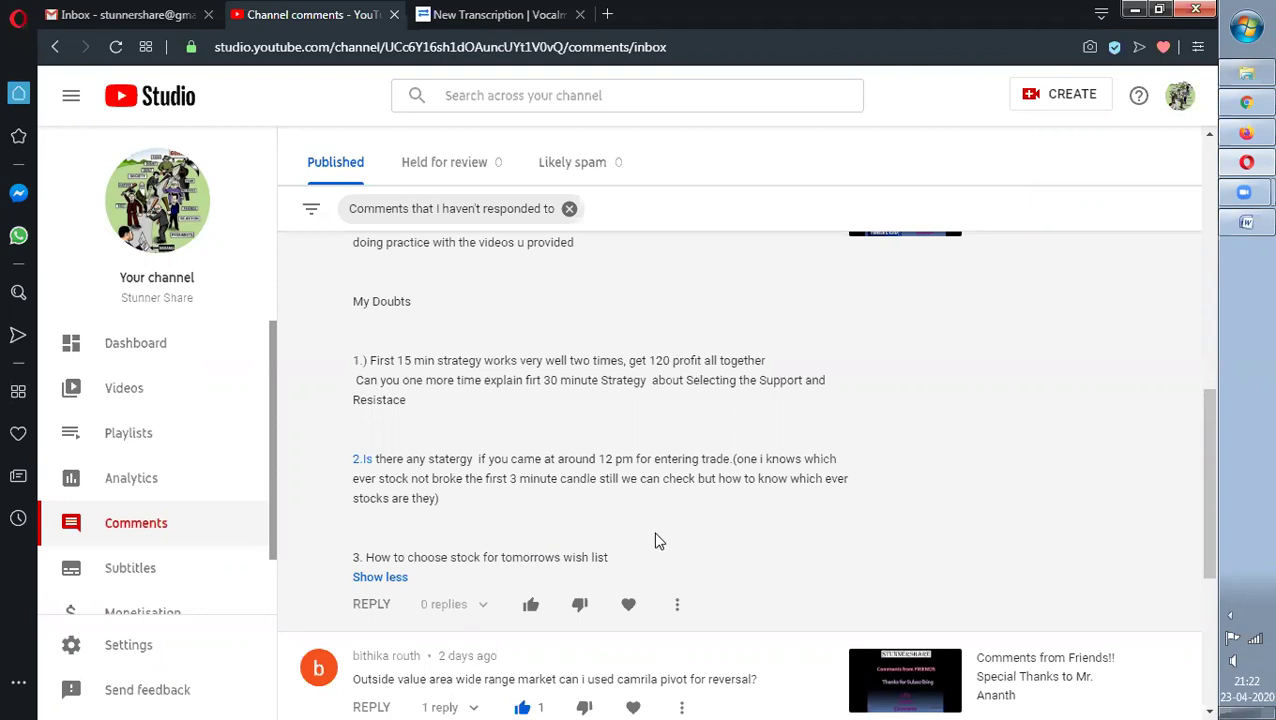
scroll(655, 543, up, 3)
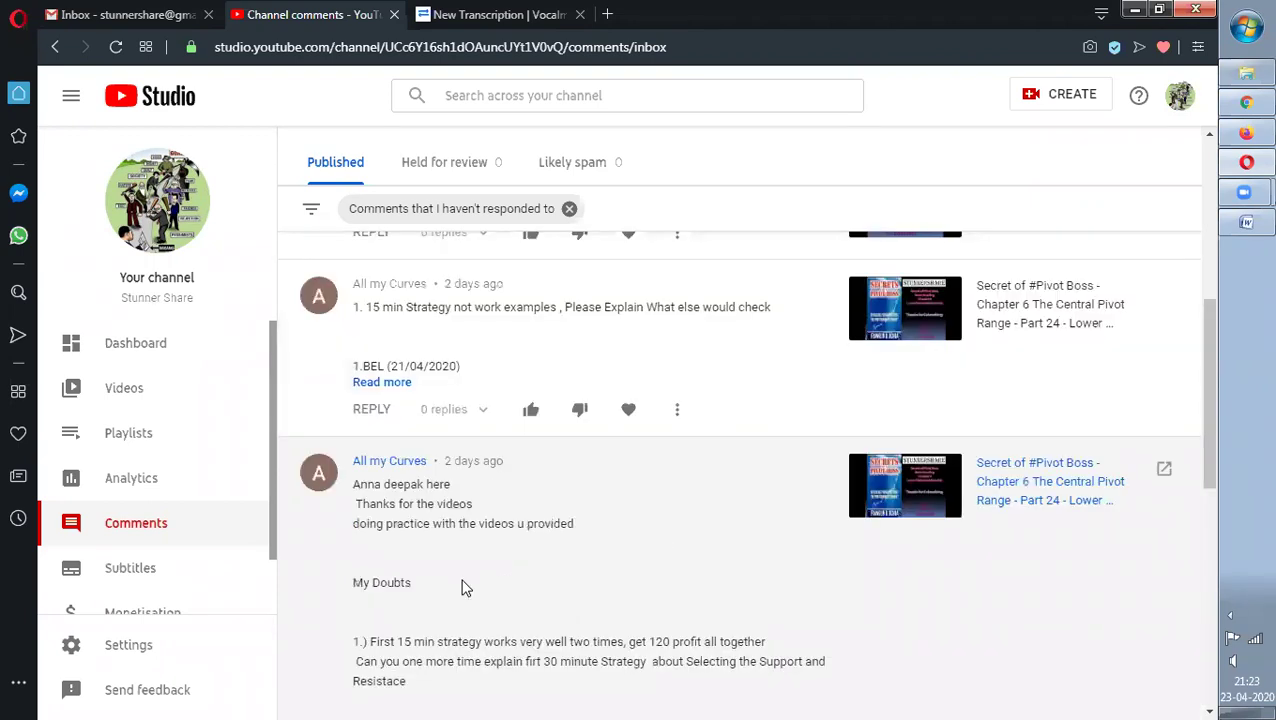
scroll(385, 572, up, 3)
click(462, 510)
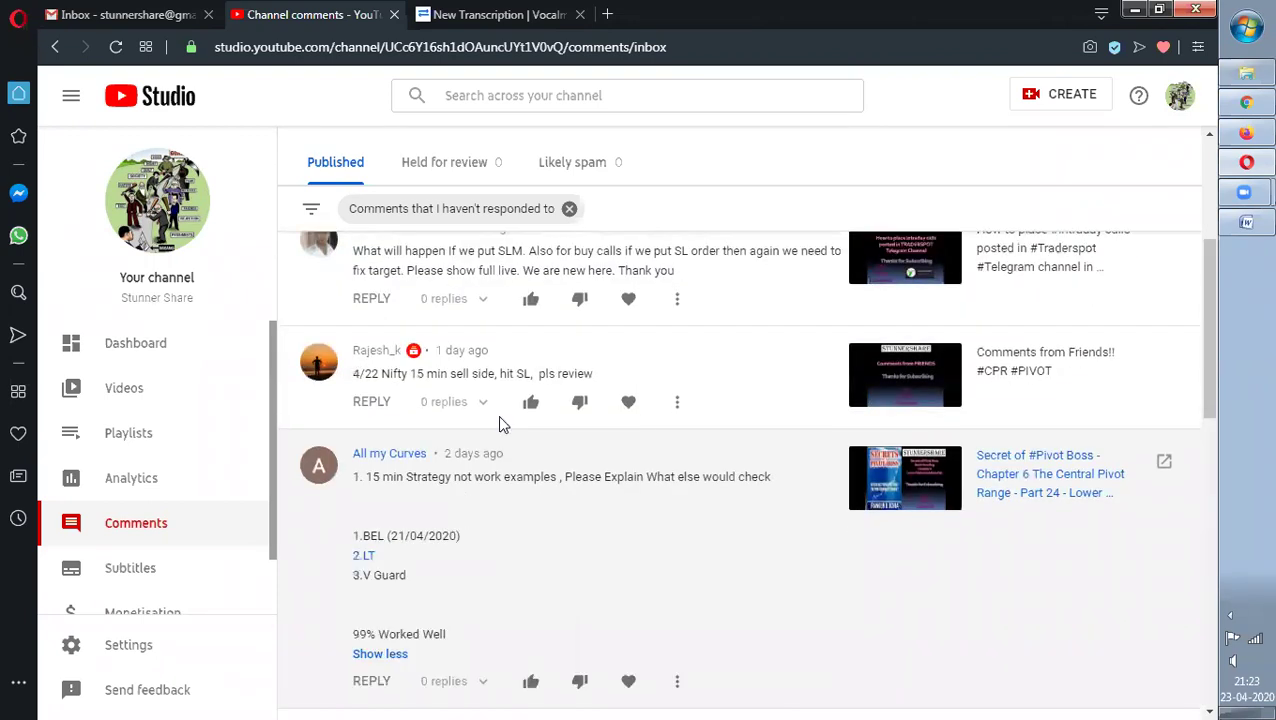
scroll(497, 415, down, 2)
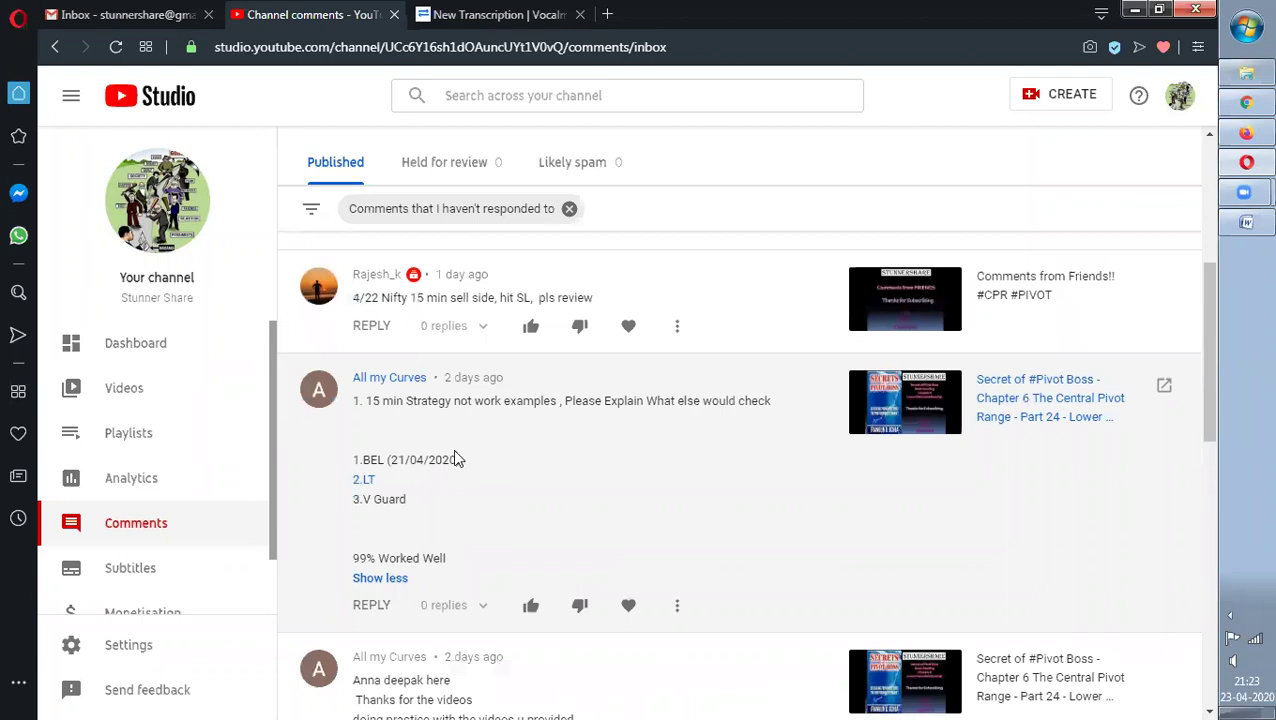
scroll(458, 455, down, 1)
scroll(463, 455, down, 1)
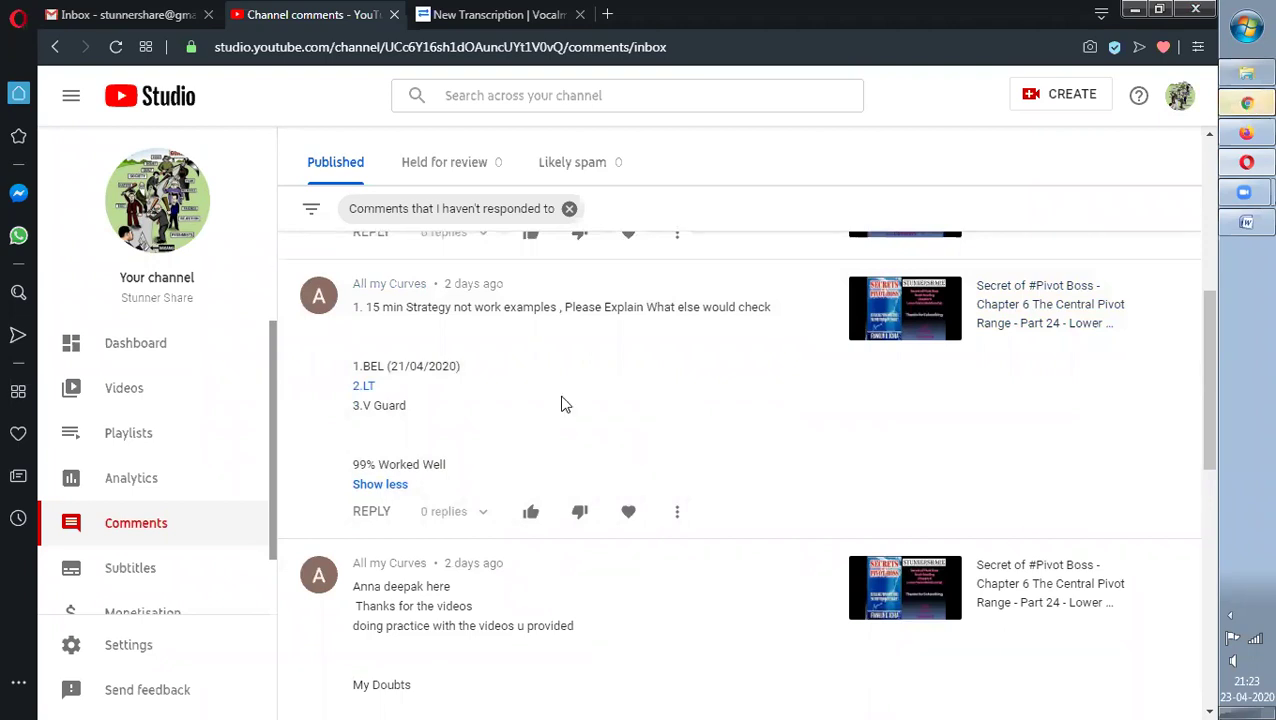
key(alt+Tab)
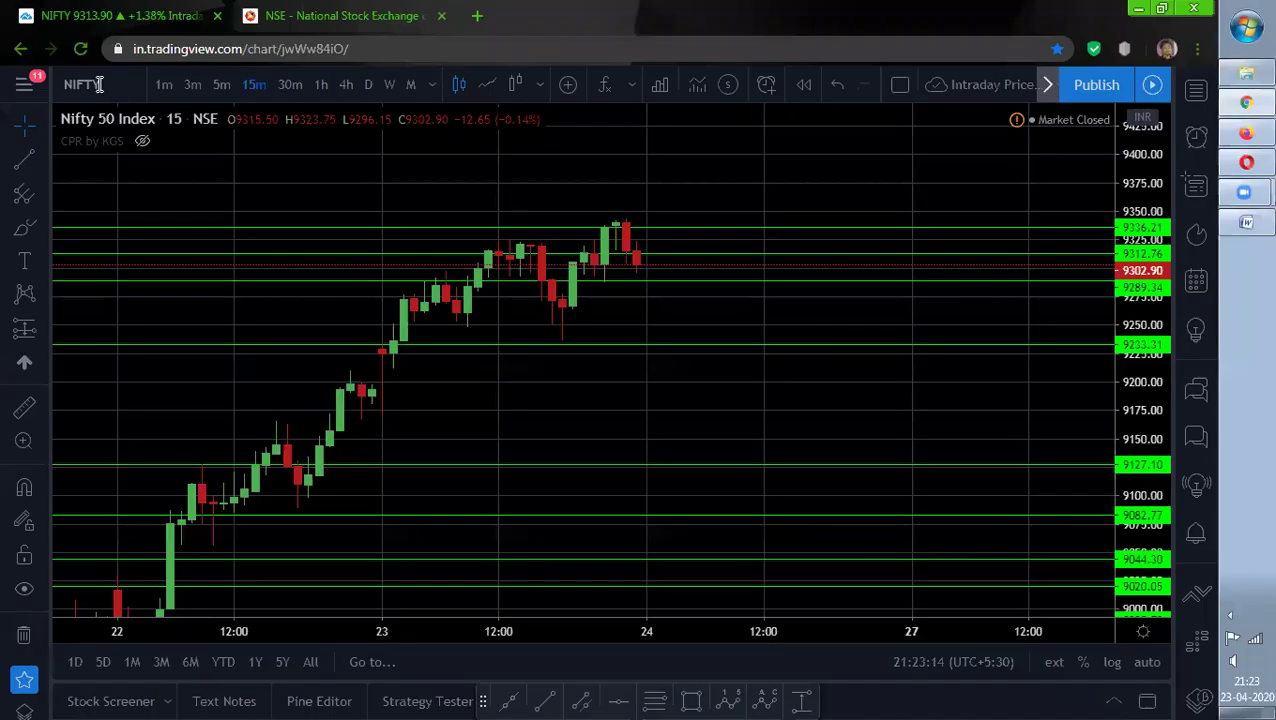
- Load the BEL chart on 5-minute candles
click(99, 85)
text(BEL)
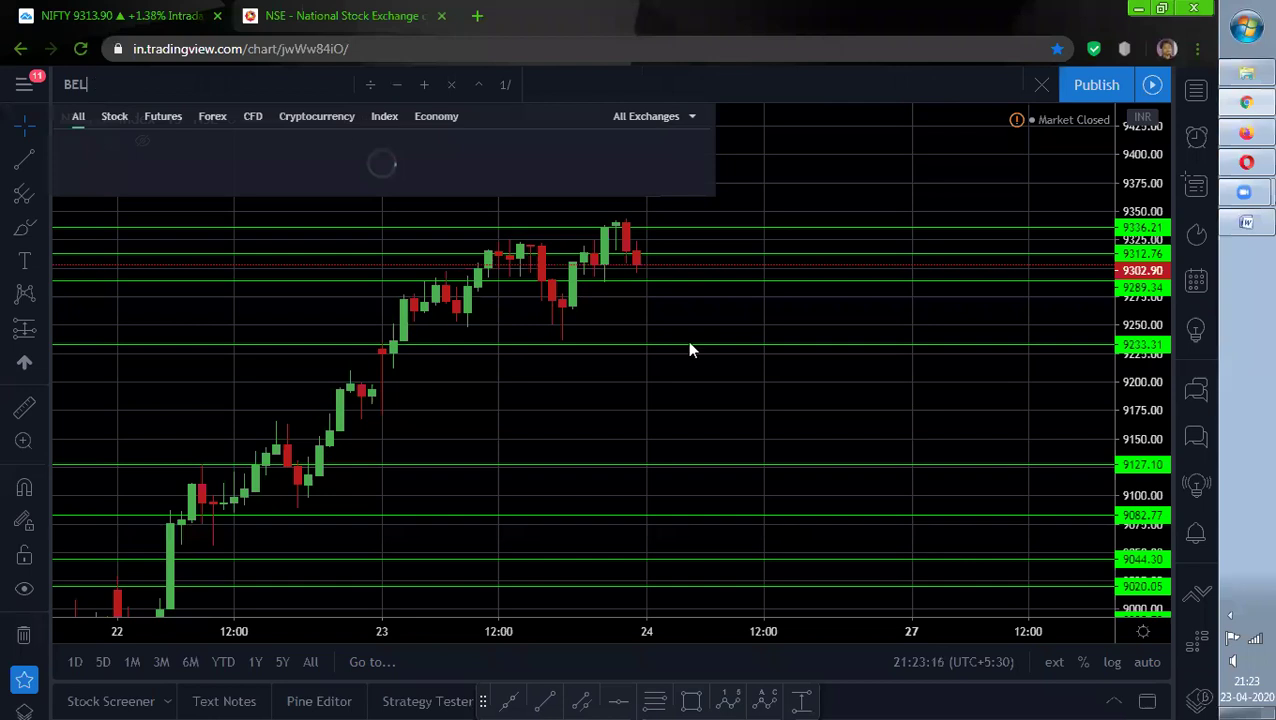
key(Return)
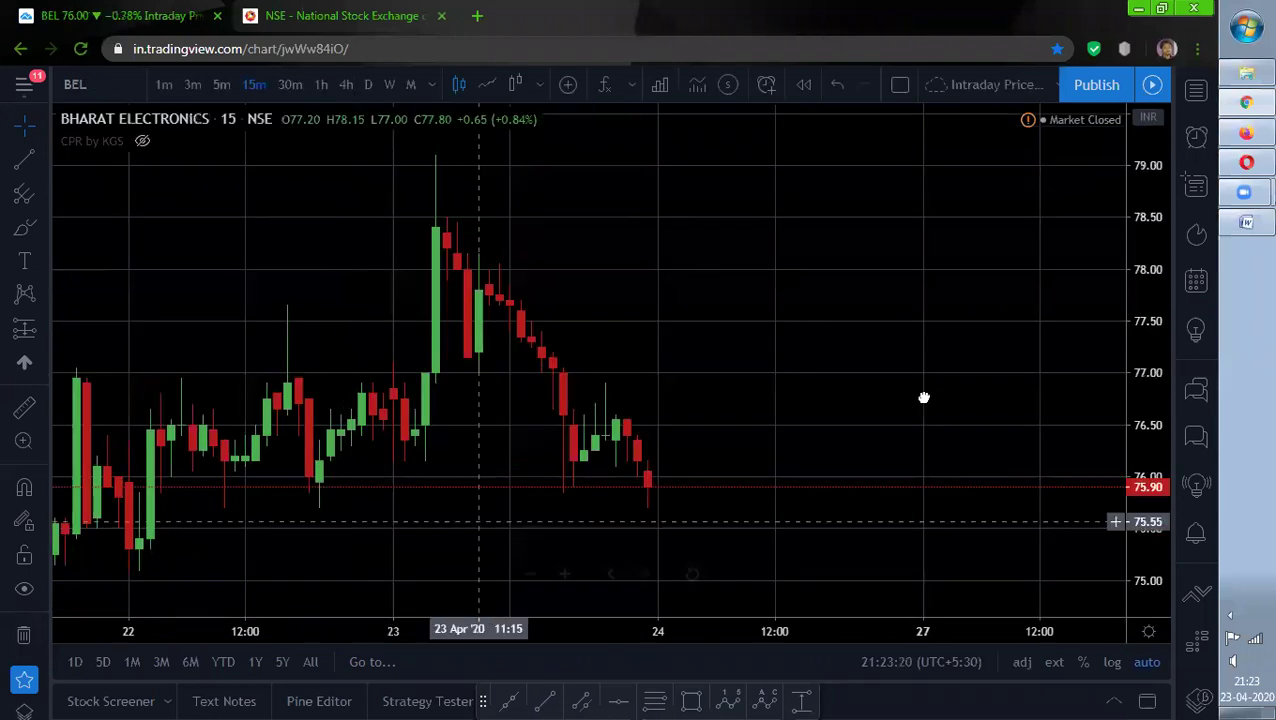
click(222, 85)
- Pan back to the start of the 21 Apr session and refit the price scale
drag(490, 487, 1071, 242)
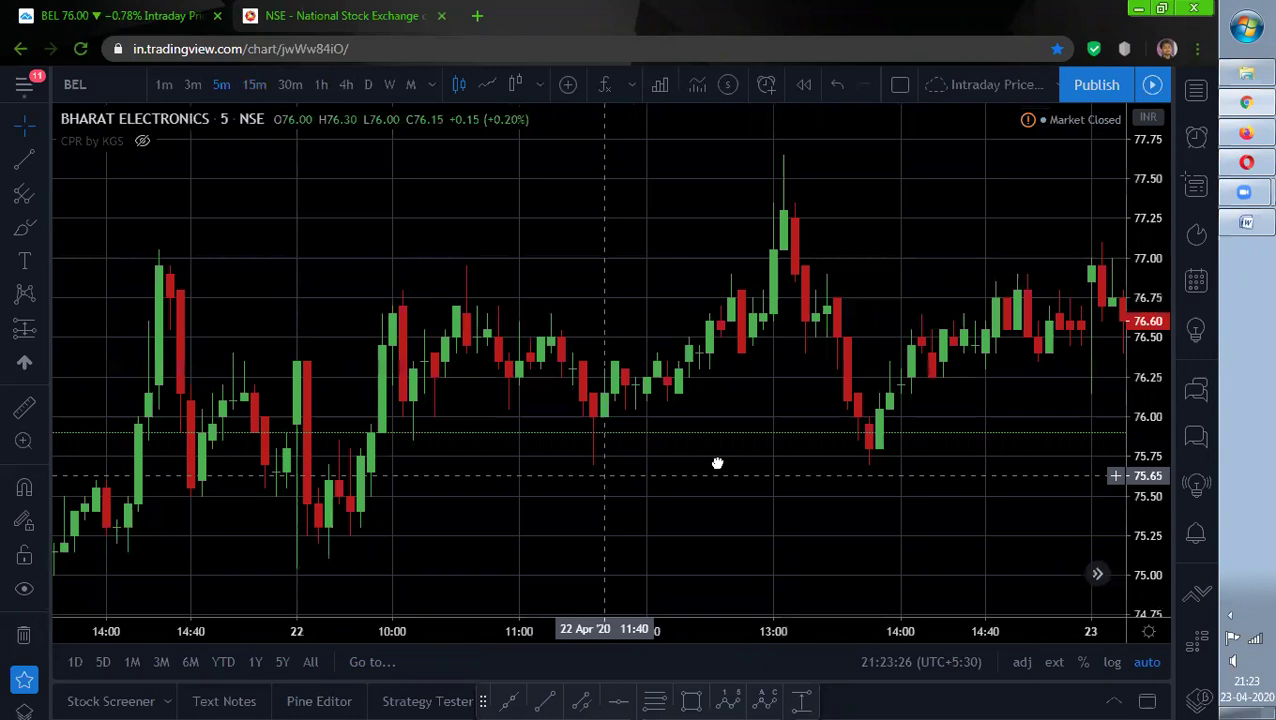
drag(717, 463, 718, 464)
drag(524, 510, 644, 493)
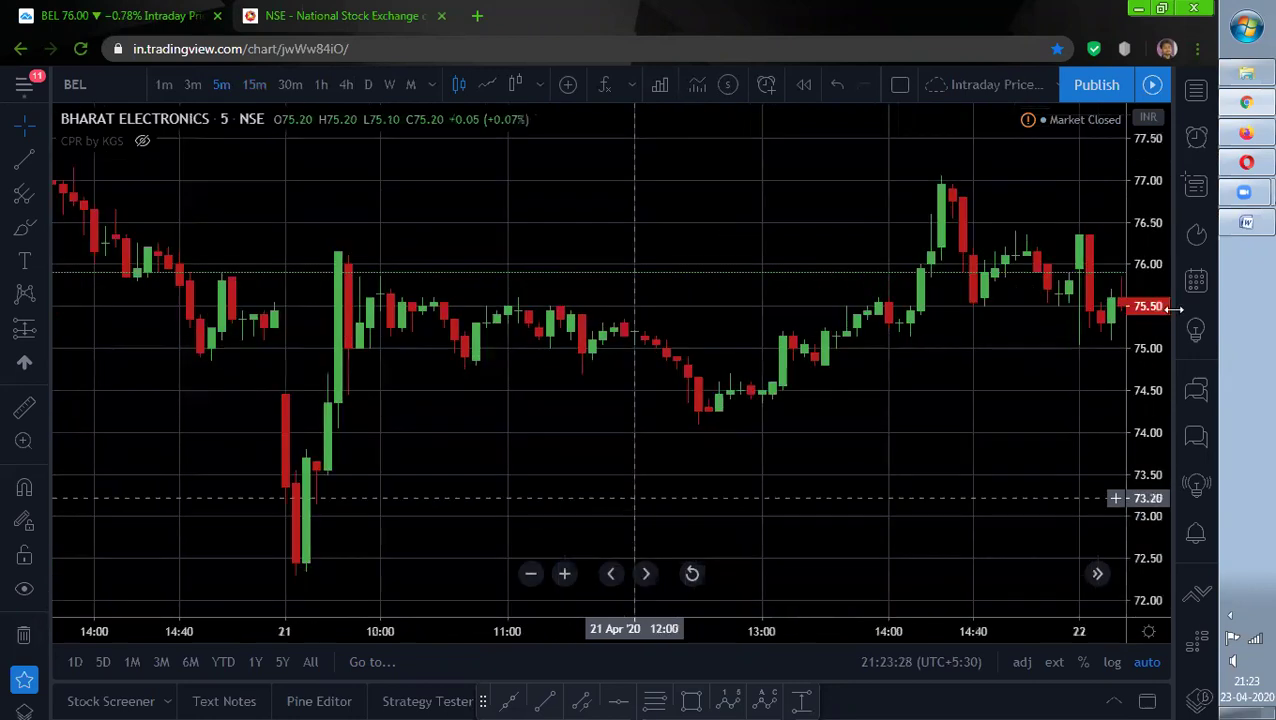
scroll(882, 492, up, 1)
drag(635, 590, 805, 490)
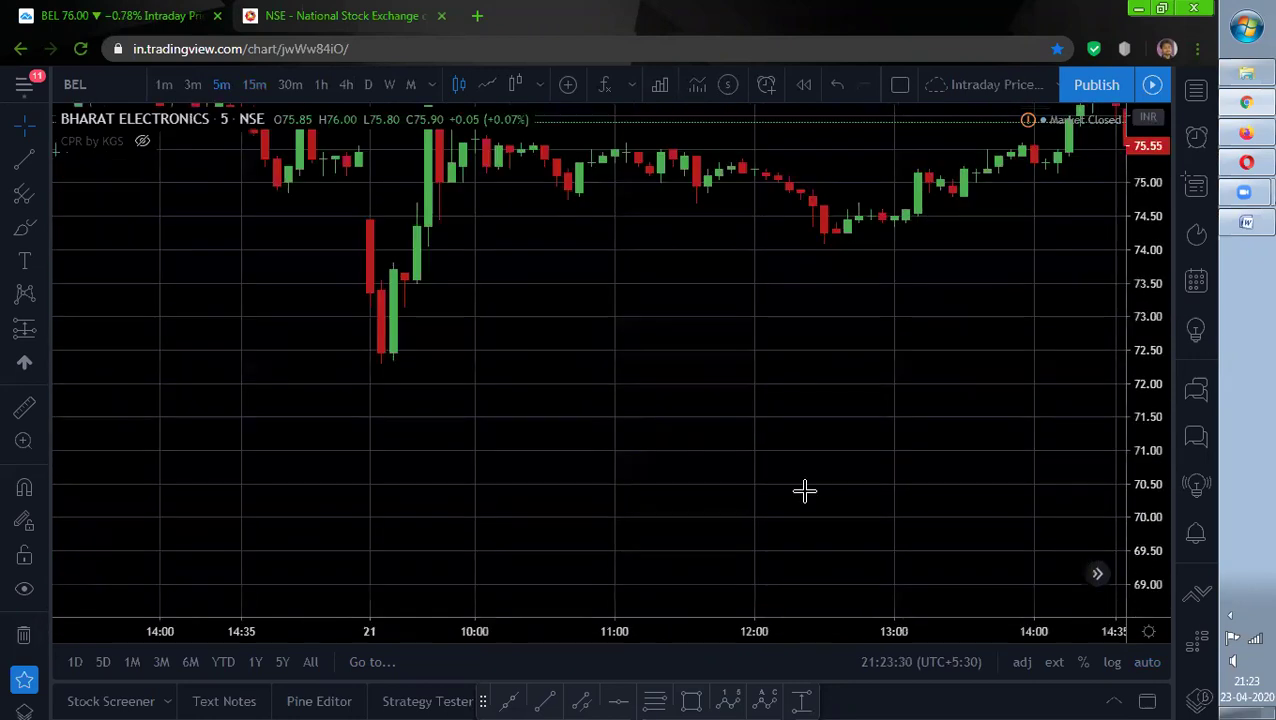
key(alt+r)
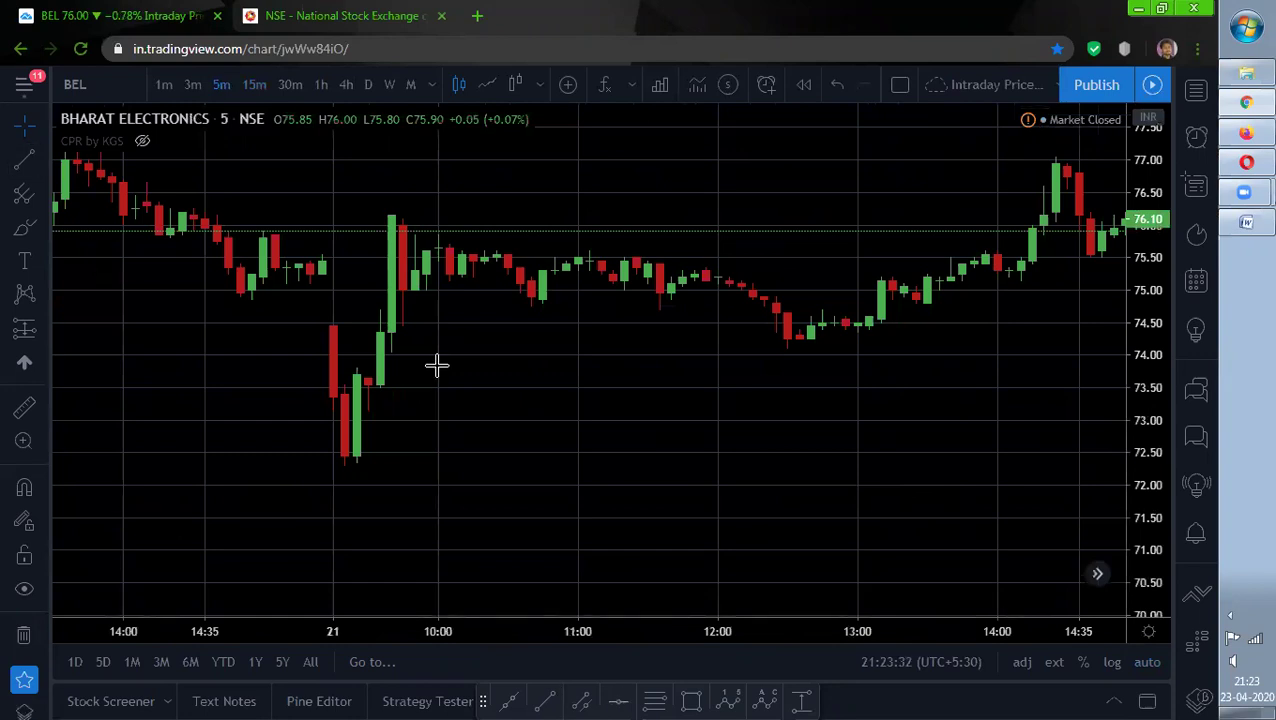
- Add horizontal lines at the first candle's high 74.45 and low 72.25, and brush a short mark beside it
click(413, 327)
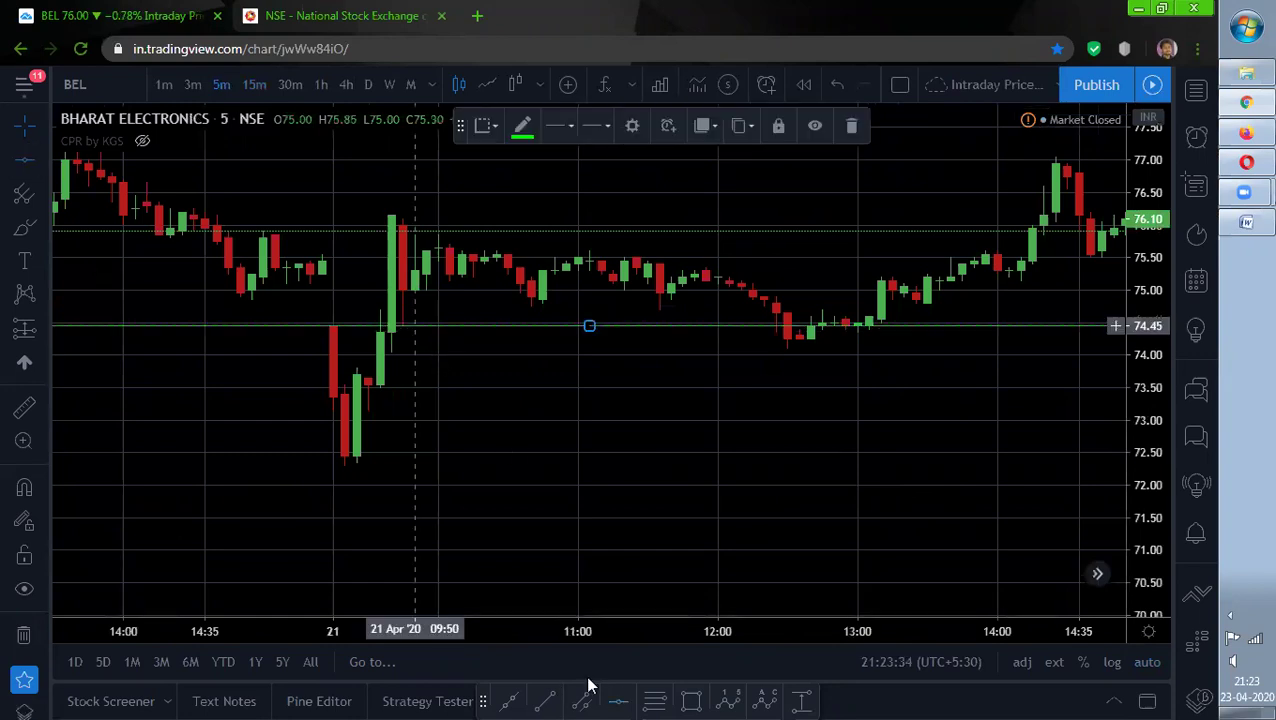
click(532, 476)
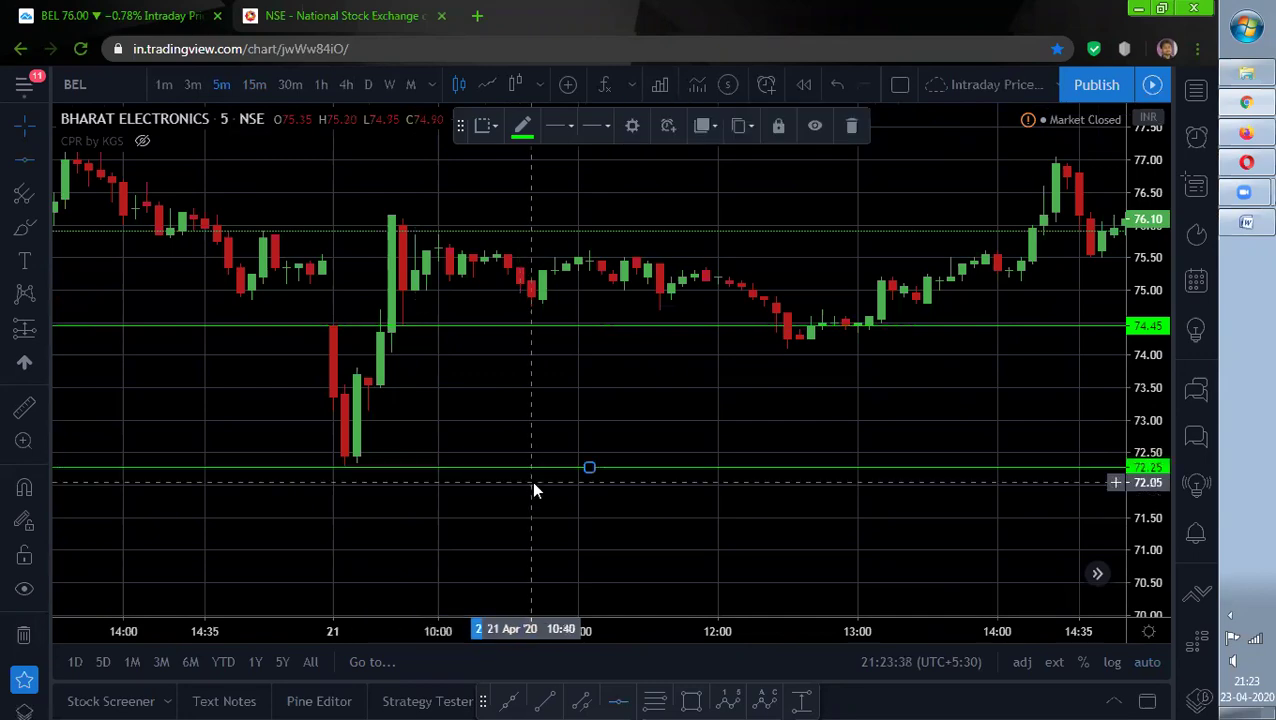
key(alt+Tab)
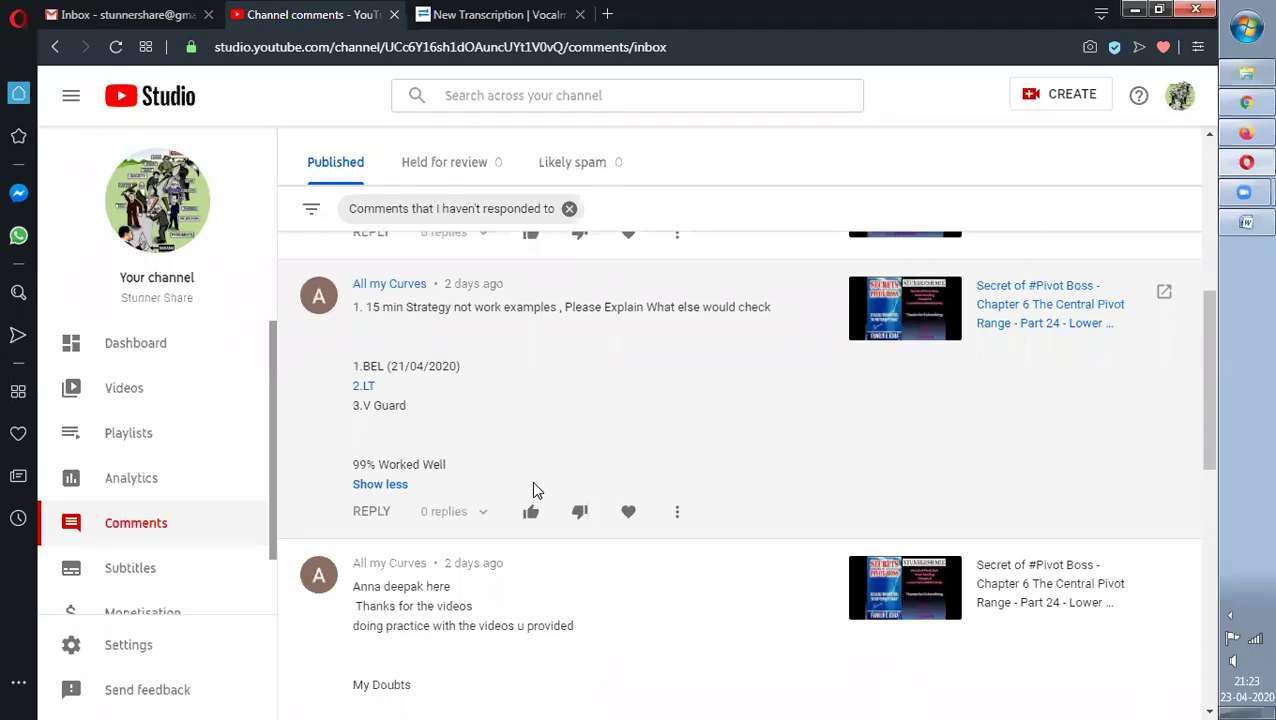
key(alt+Tab)
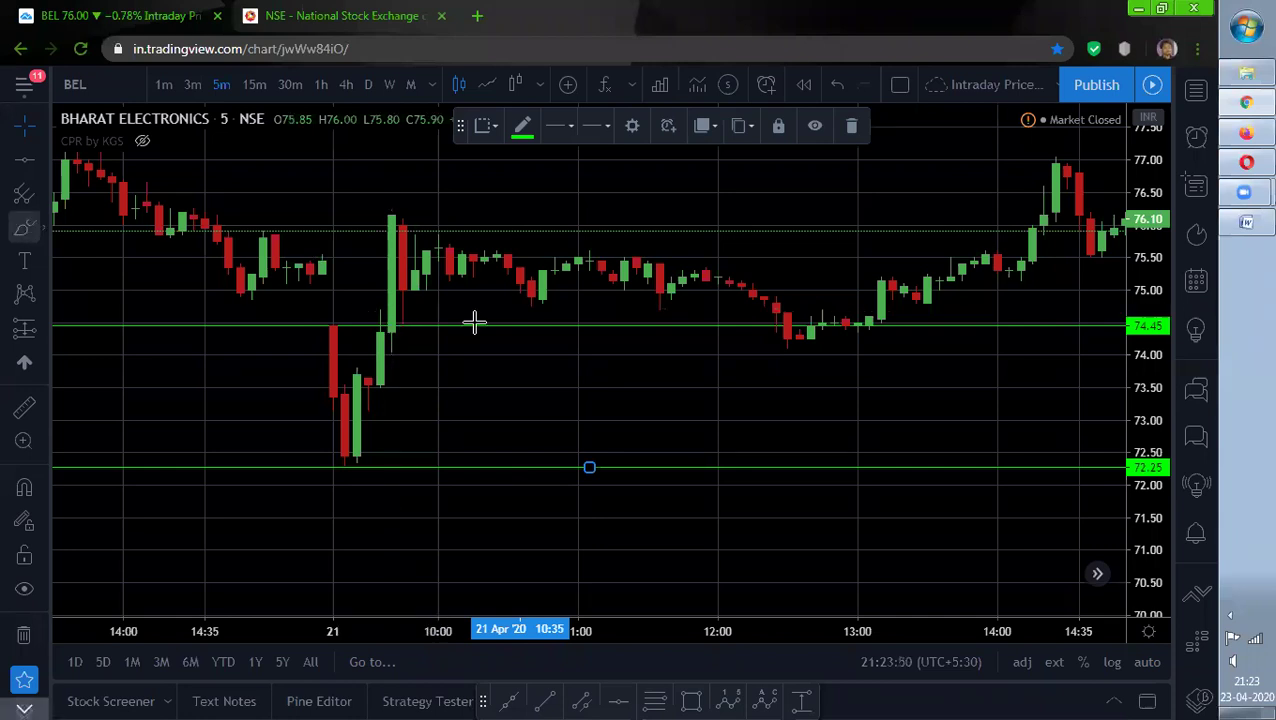
key(Escape)
mouse_move(418, 305)
mouse_down()
mouse_move(362, 300)
mouse_move(421, 297)
mouse_move(378, 310)
mouse_up()
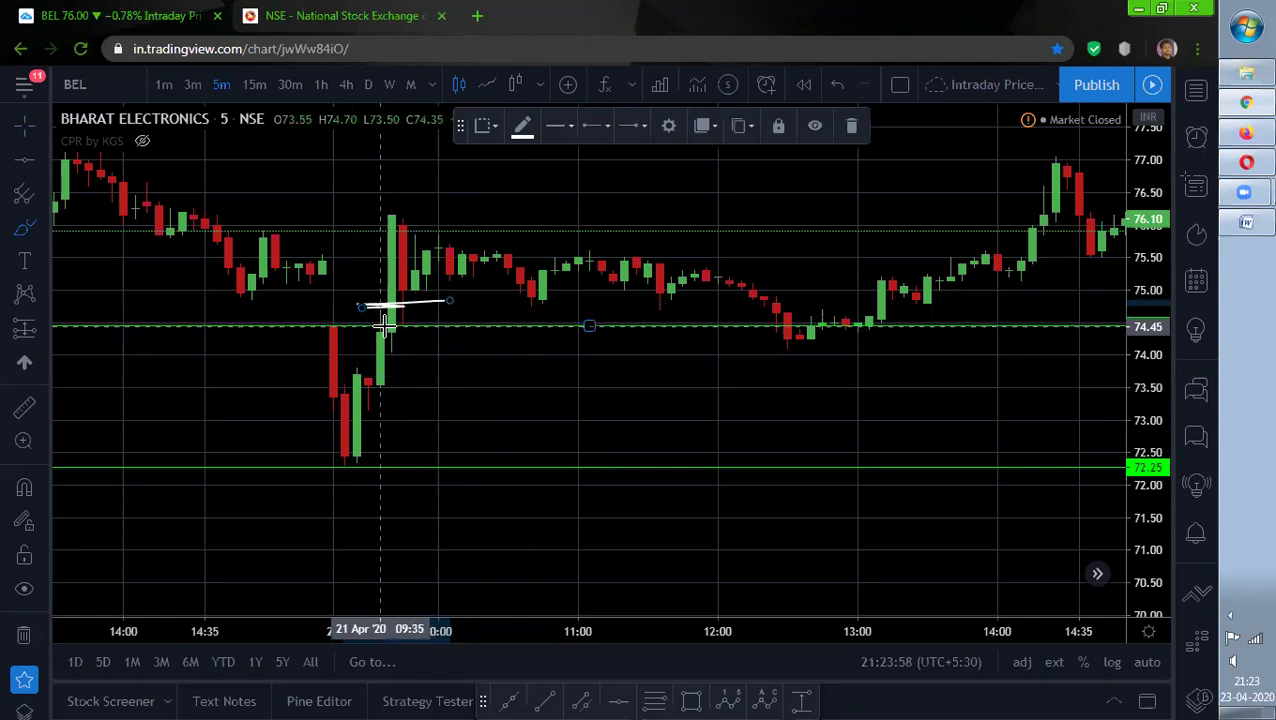
- In Calculator, add 1% of 74.7 (0.747) to 74.7, giving 75.447
key(super)
text(ca)
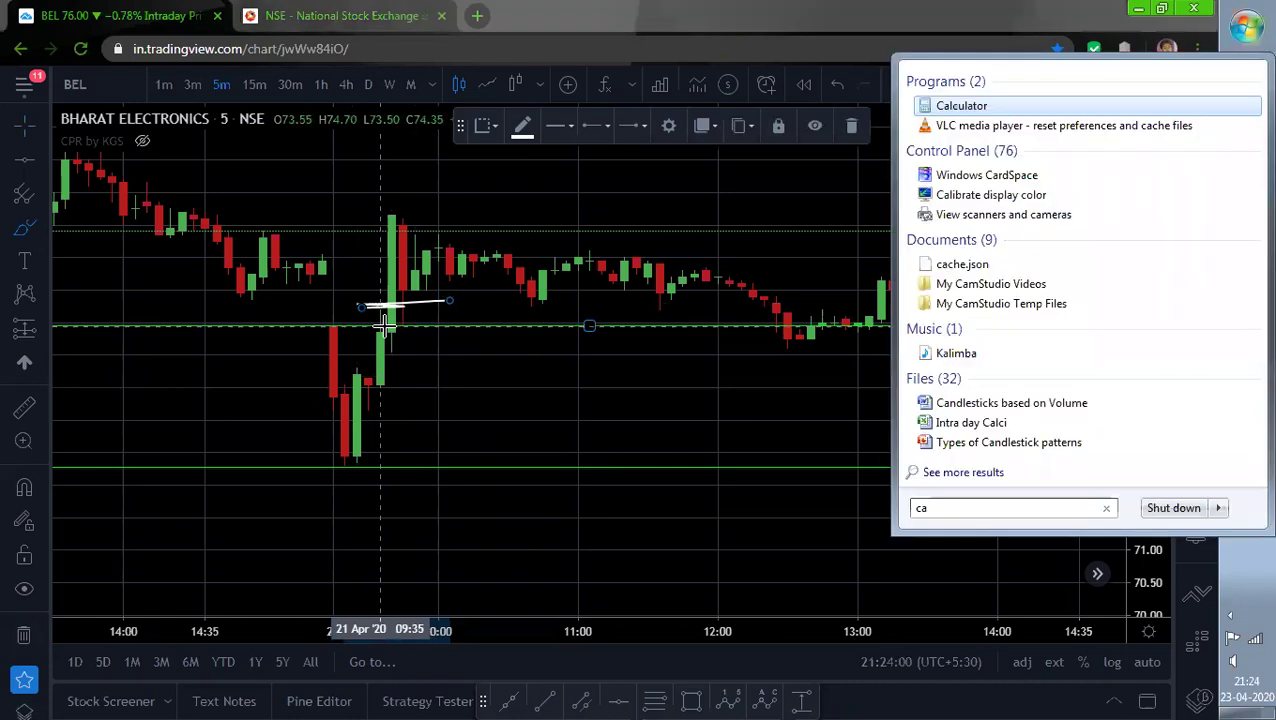
text(l)
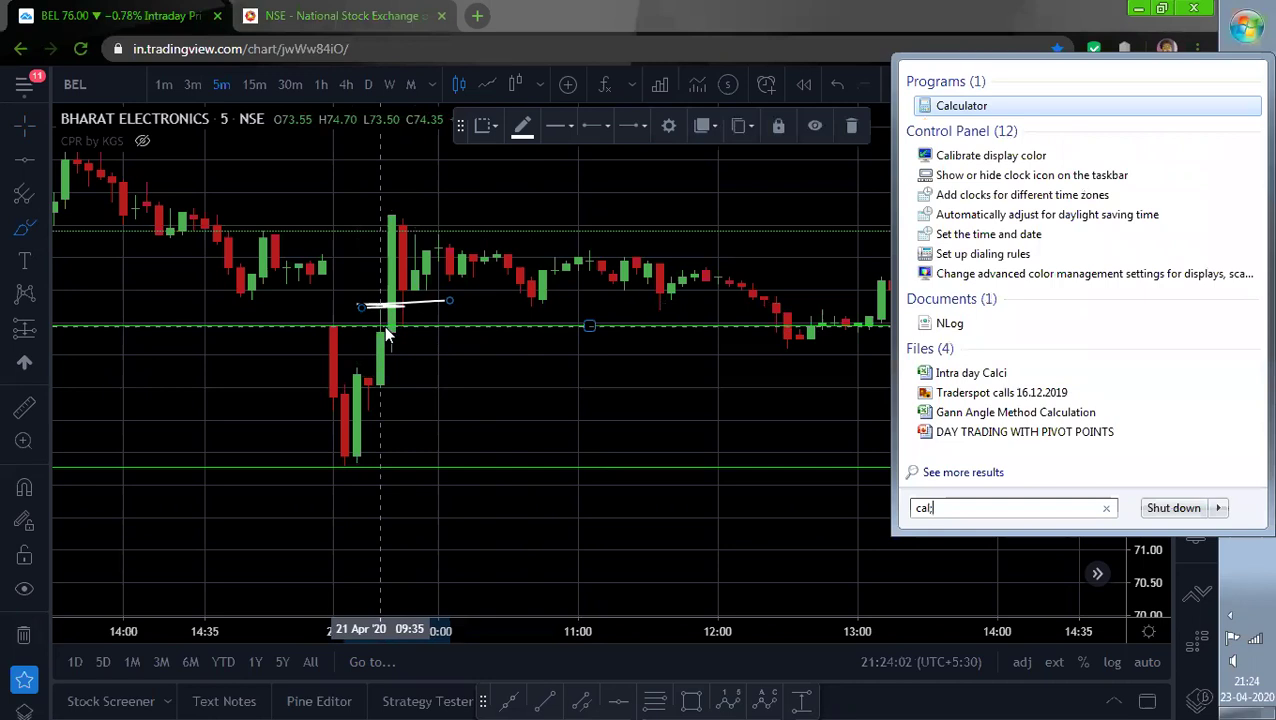
key(Return)
text(74.7)
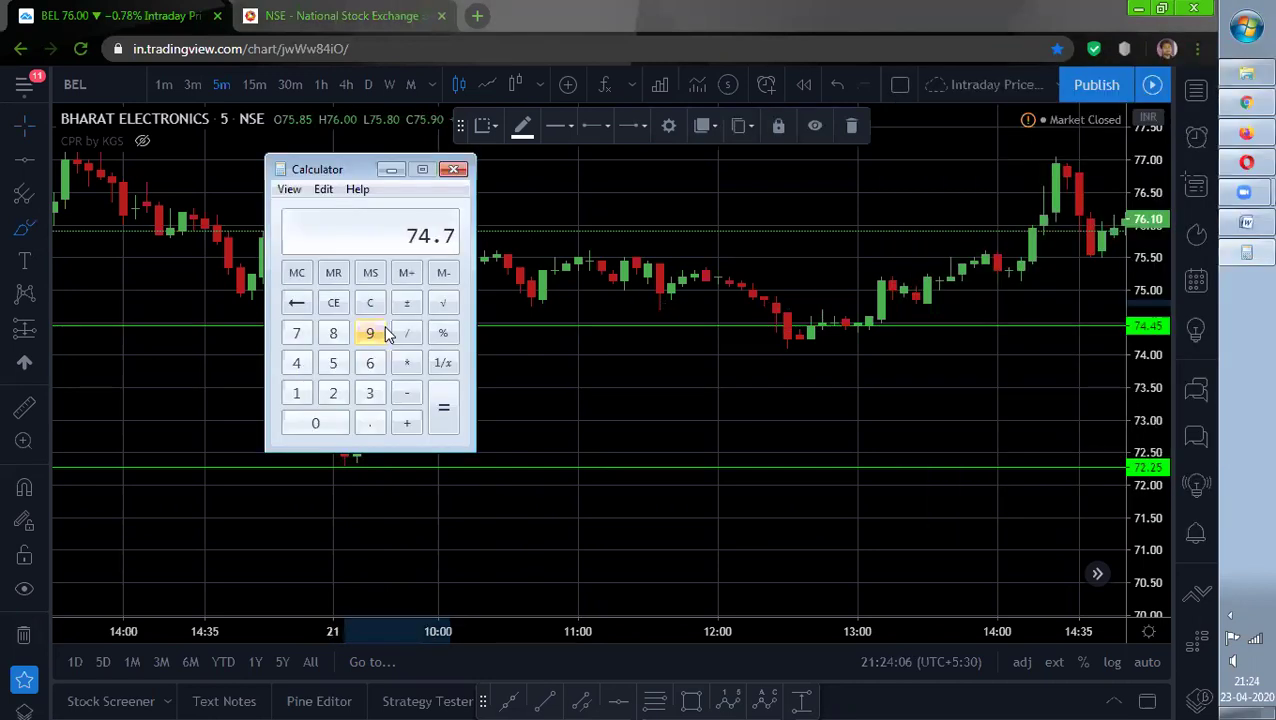
text(/100)
key(Return)
text(74.7 + 0.747)
key(Return)
key(alt+F4)
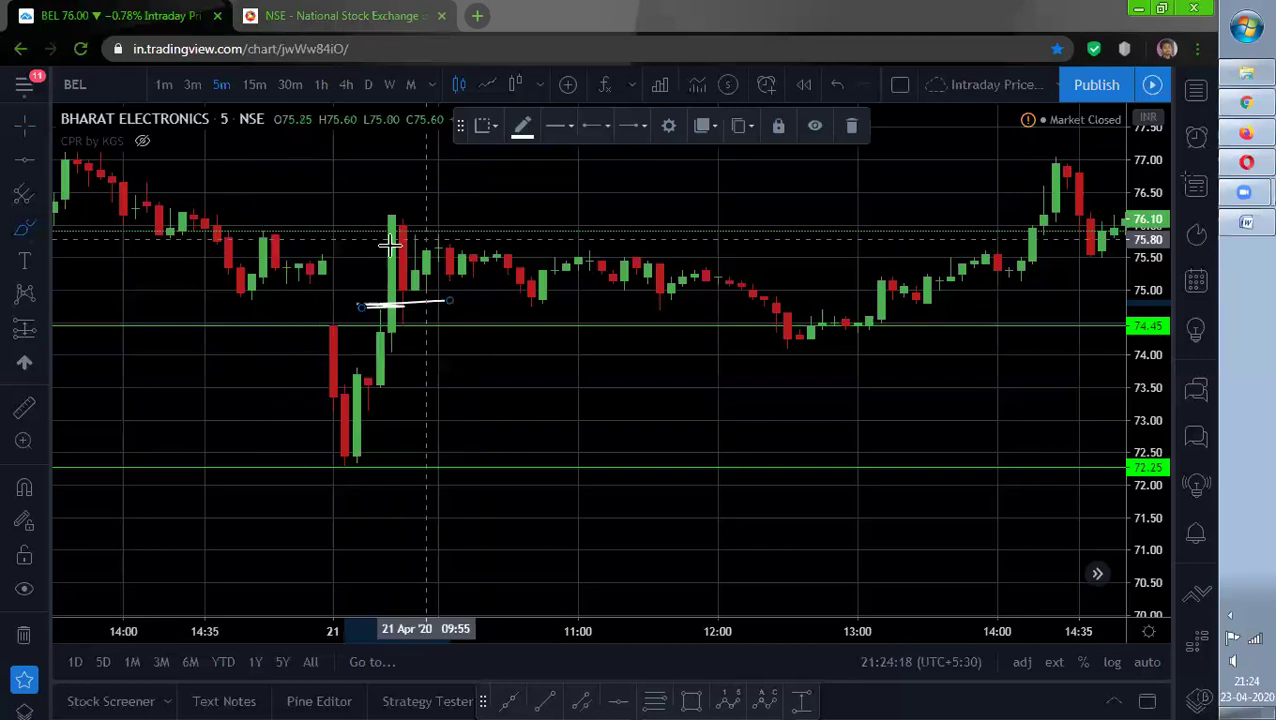
- Draw a freehand brush stroke near BEL's first-candle top around 75.45
click(28, 226)
mouse_move(460, 238)
mouse_down()
mouse_move(373, 244)
mouse_move(487, 232)
mouse_move(384, 243)
mouse_up()
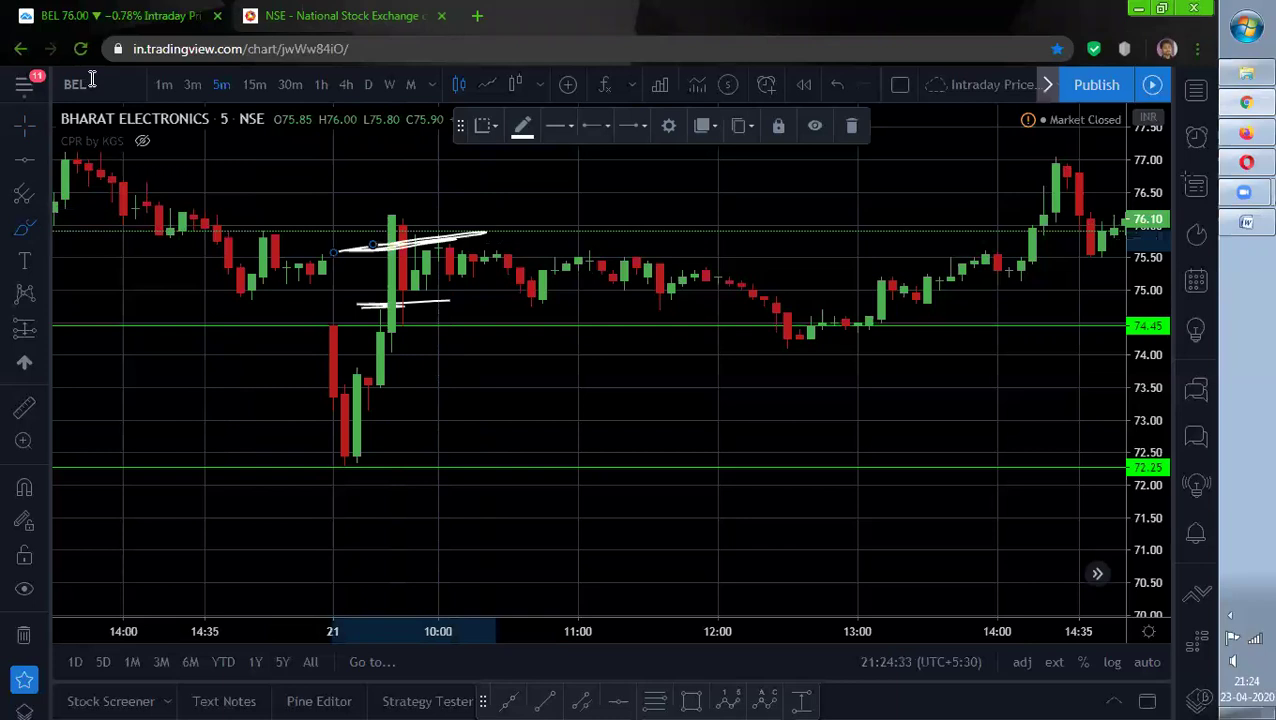
click(91, 79)
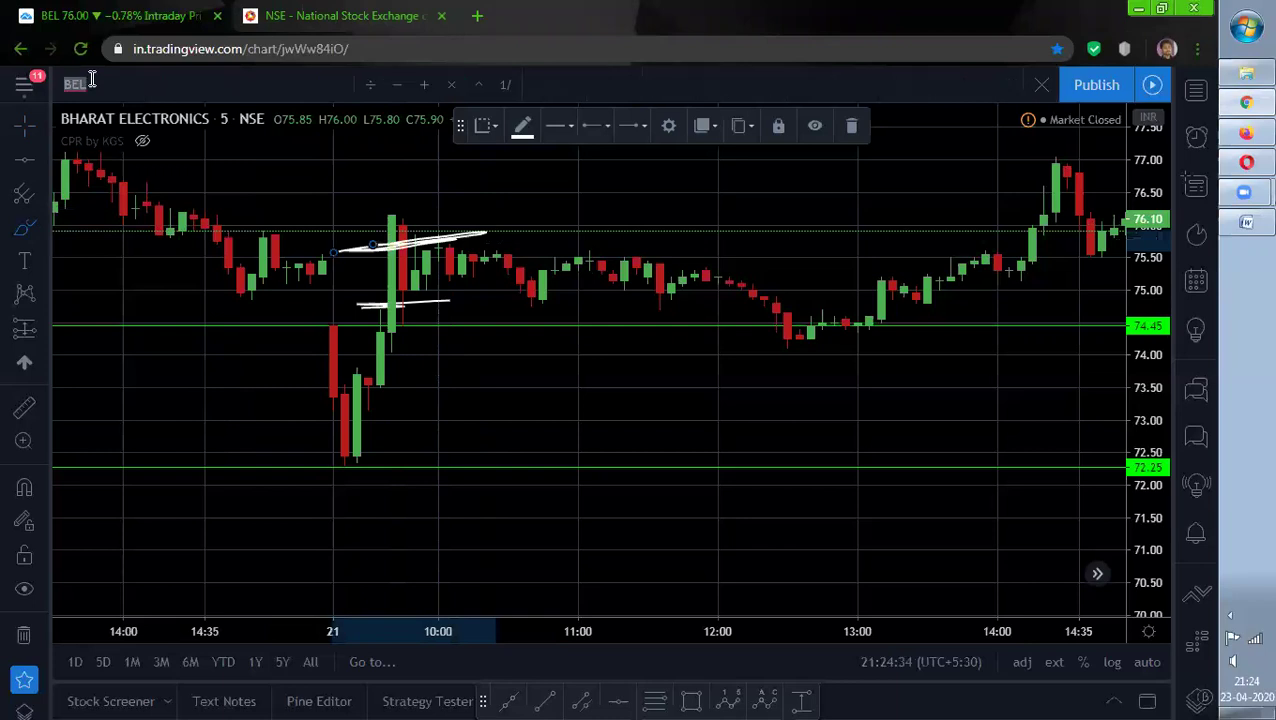
- Switch to Larsen & Toubro NSE and add horizontal lines at 899.05 and 880.75
text(LAR)
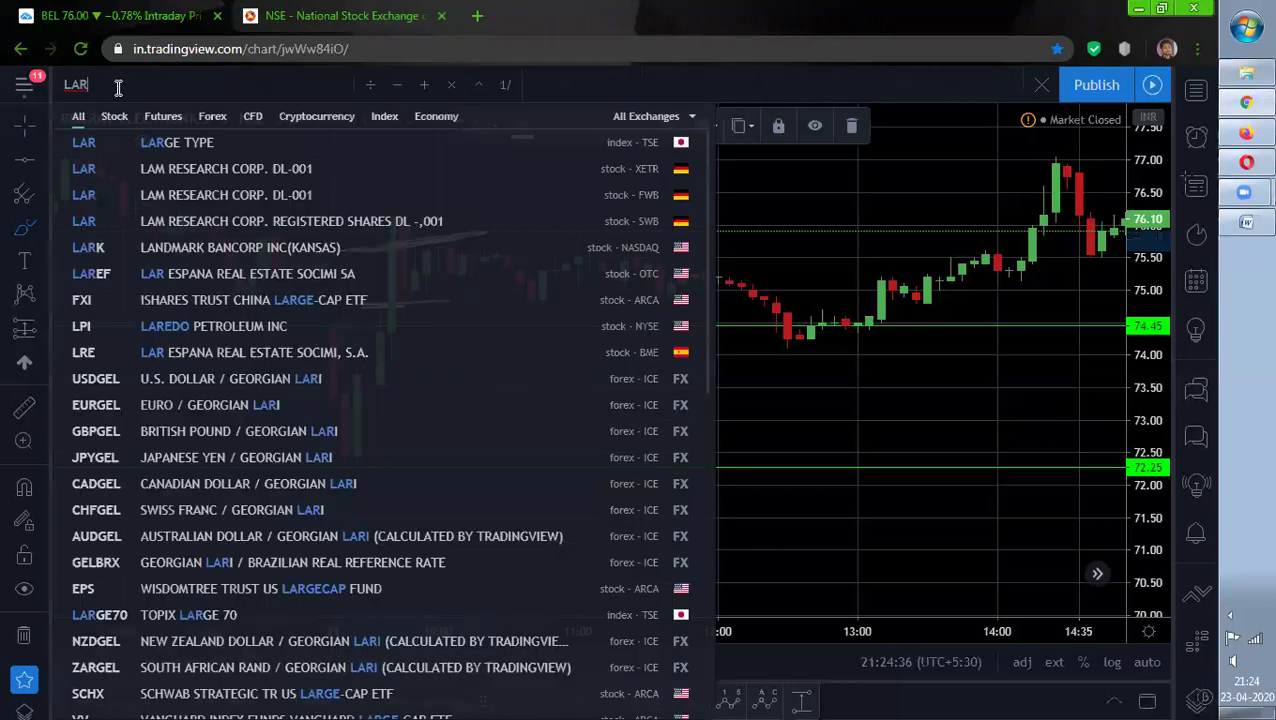
key(BackSpace)
key(BackSpace)
text(T)
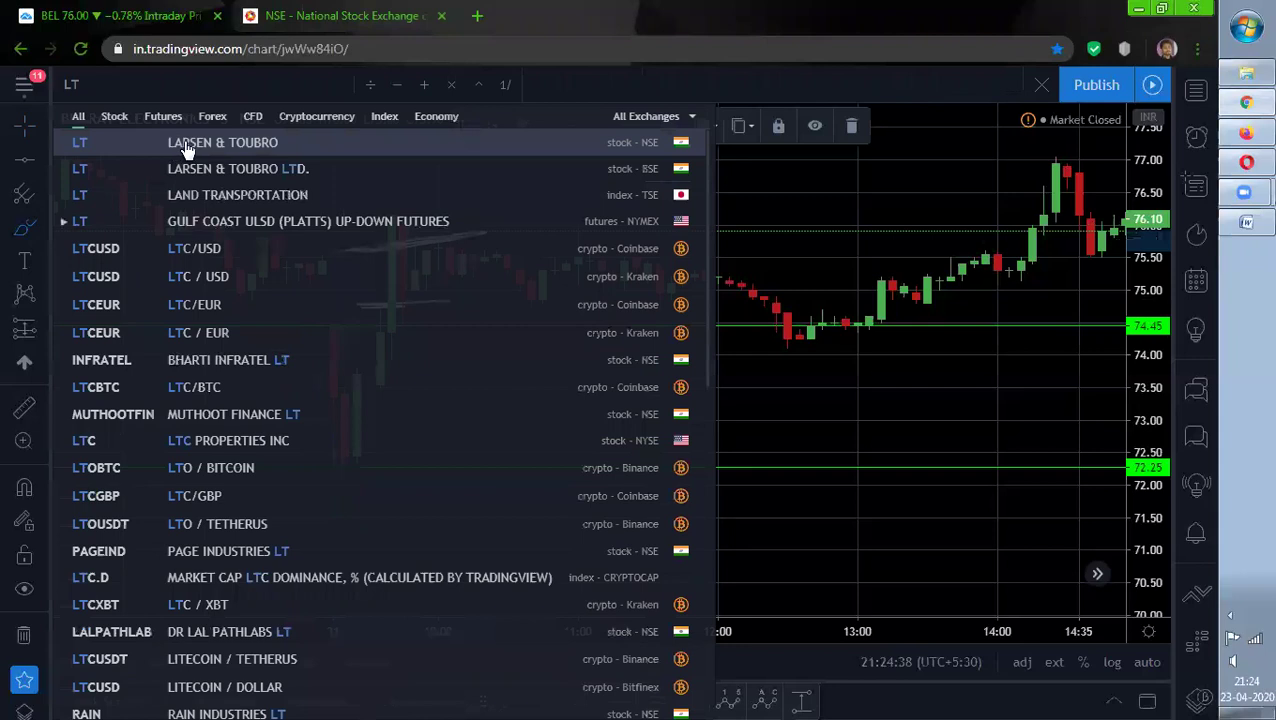
click(185, 147)
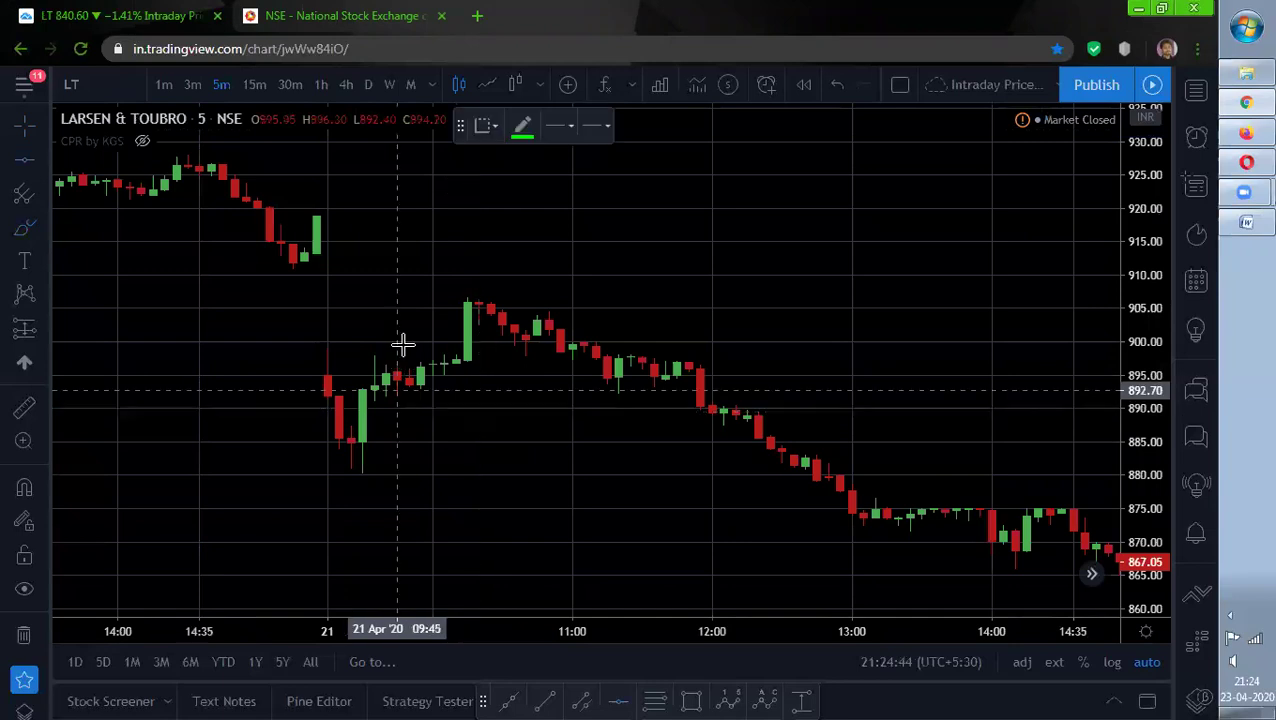
key(alt+h)
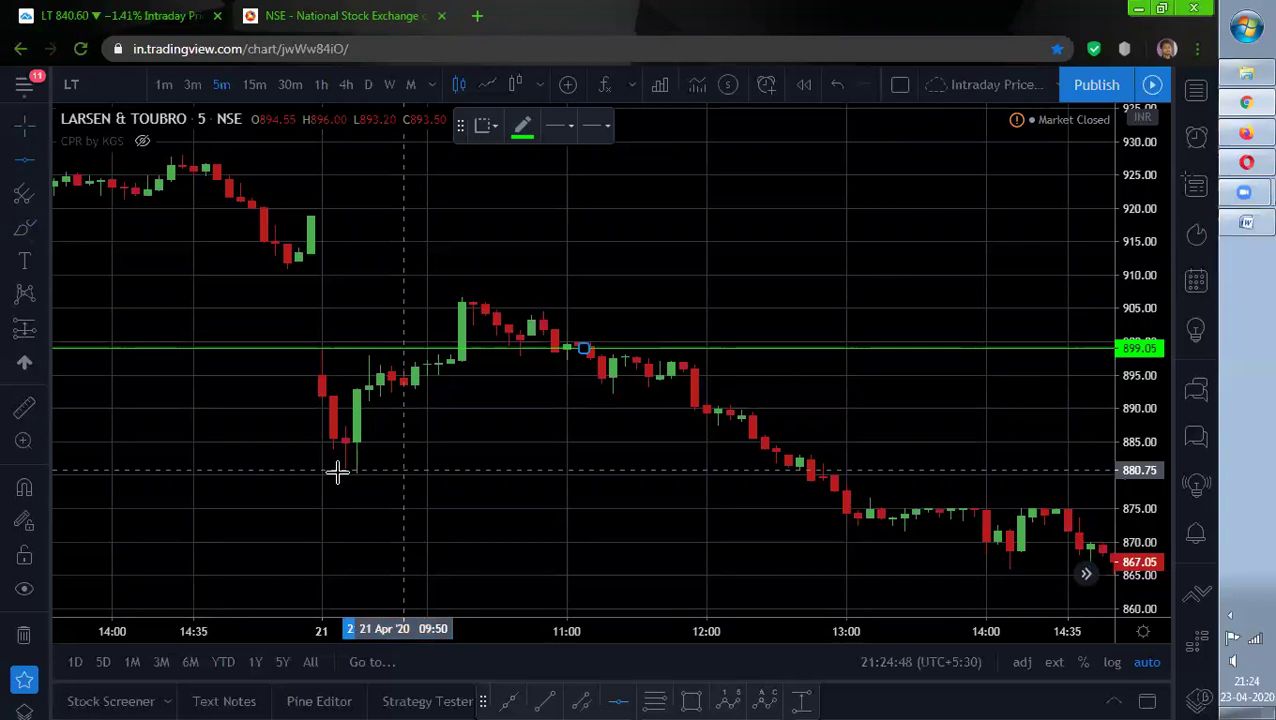
key(alt+h)
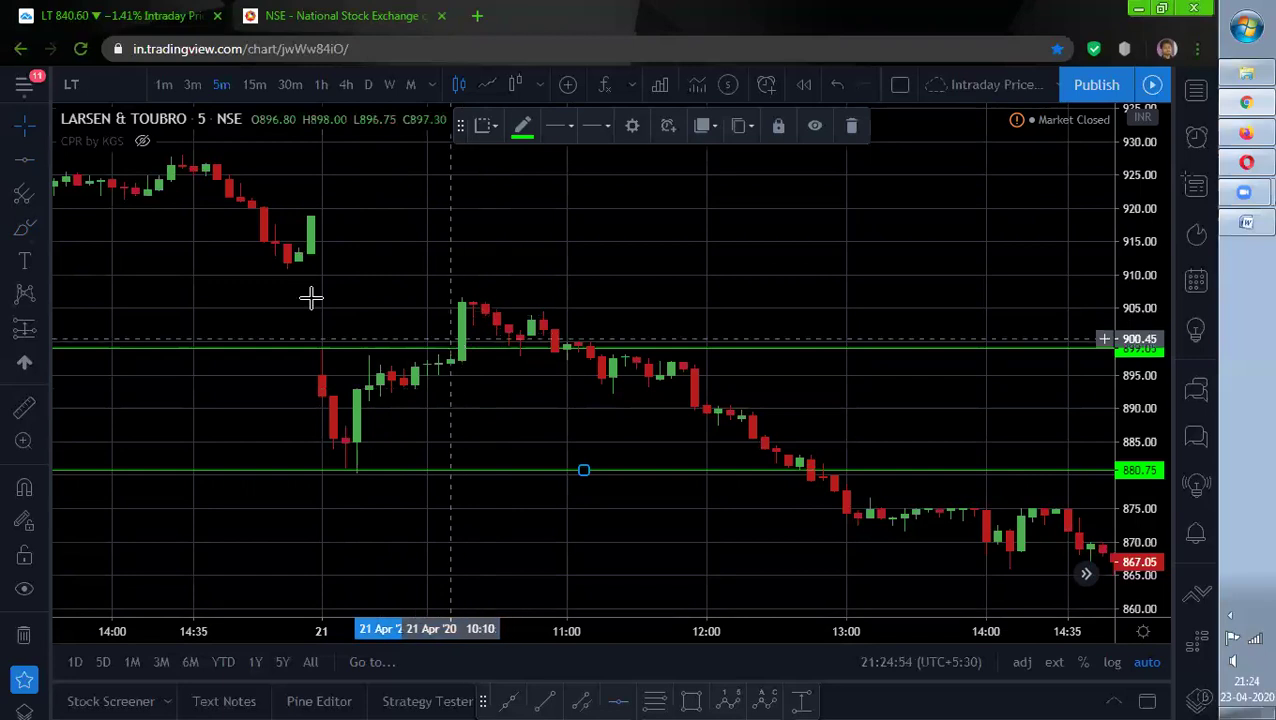
- Underline the day's high candle with a freehand brush stroke
click(25, 228)
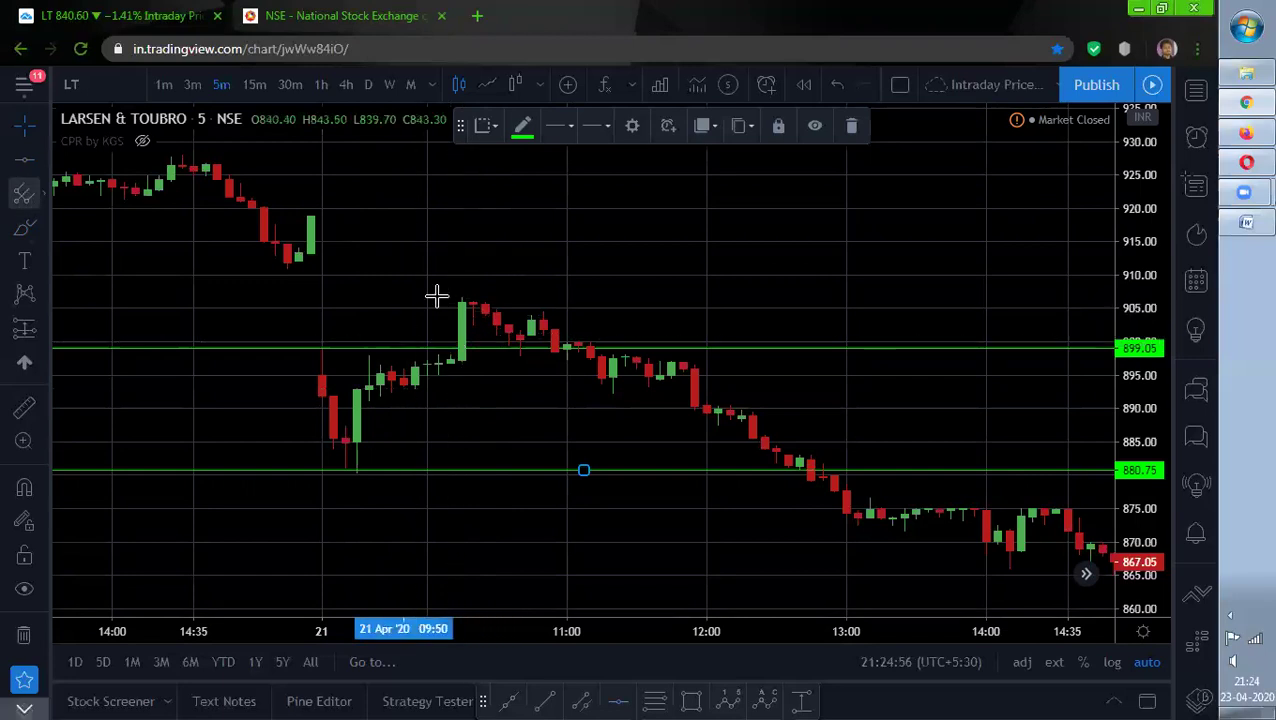
drag(430, 298, 555, 292)
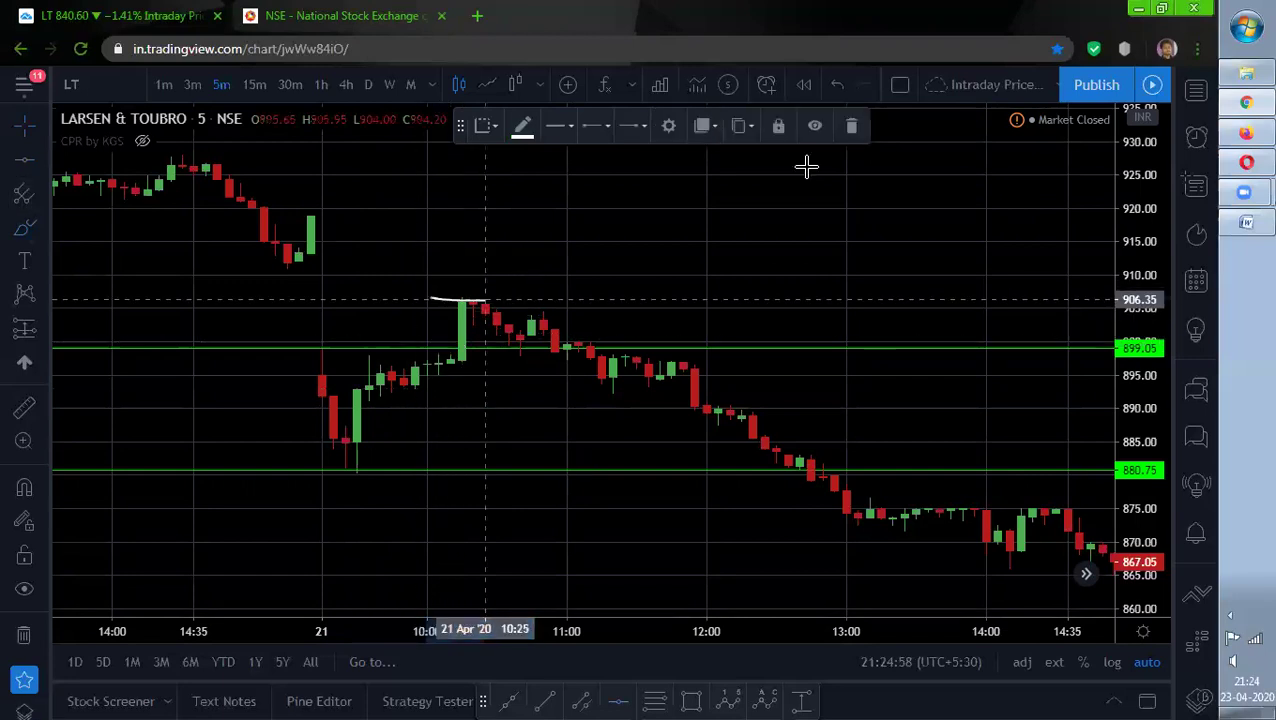
key(Delete)
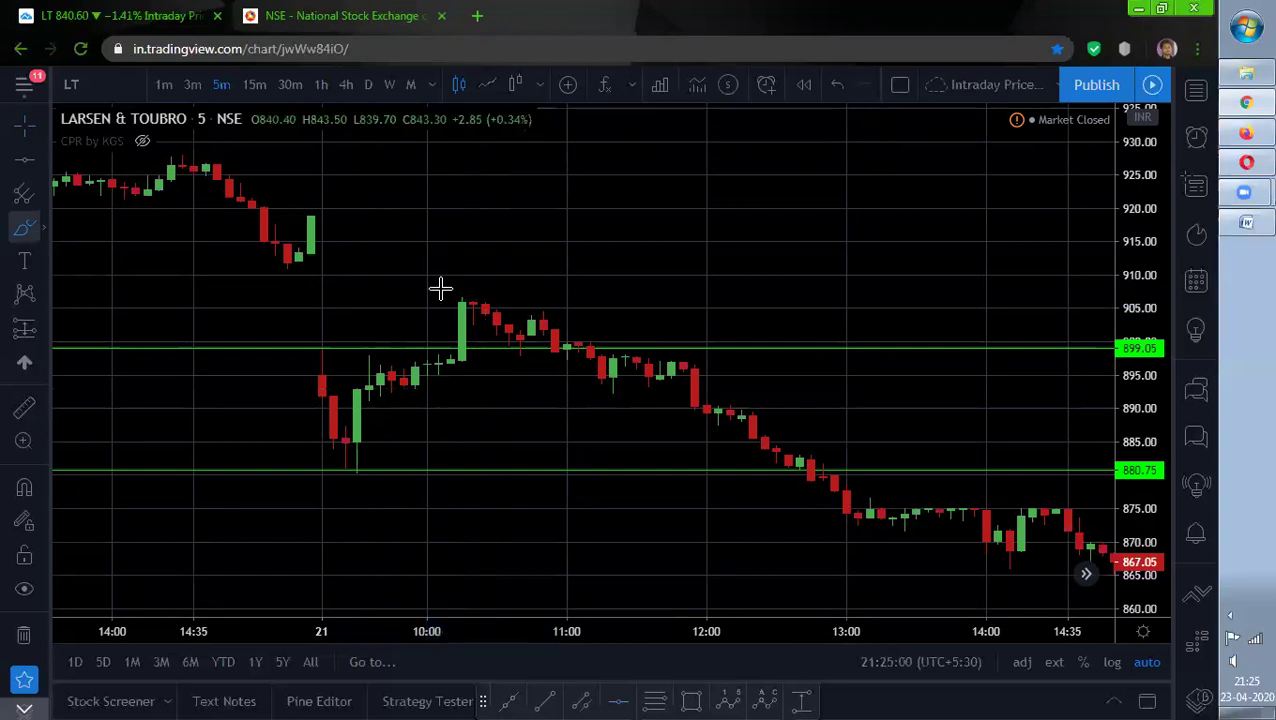
key(ctrl+z)
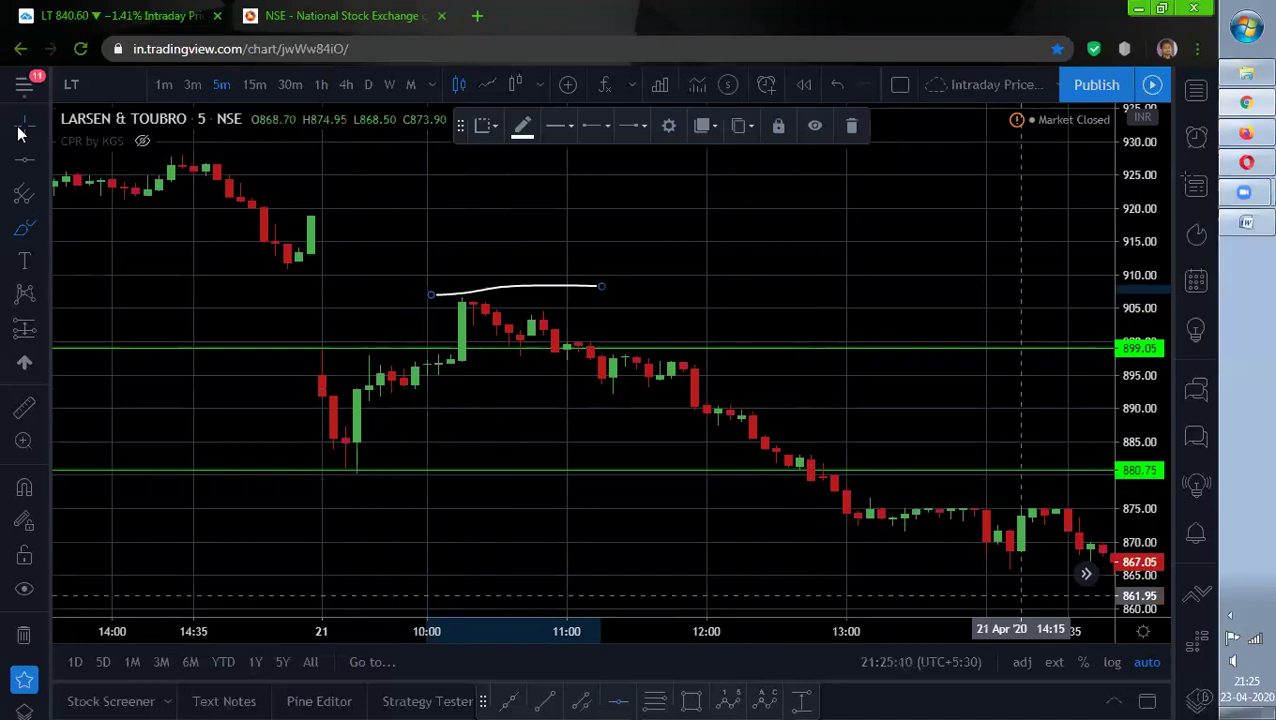
click(685, 457)
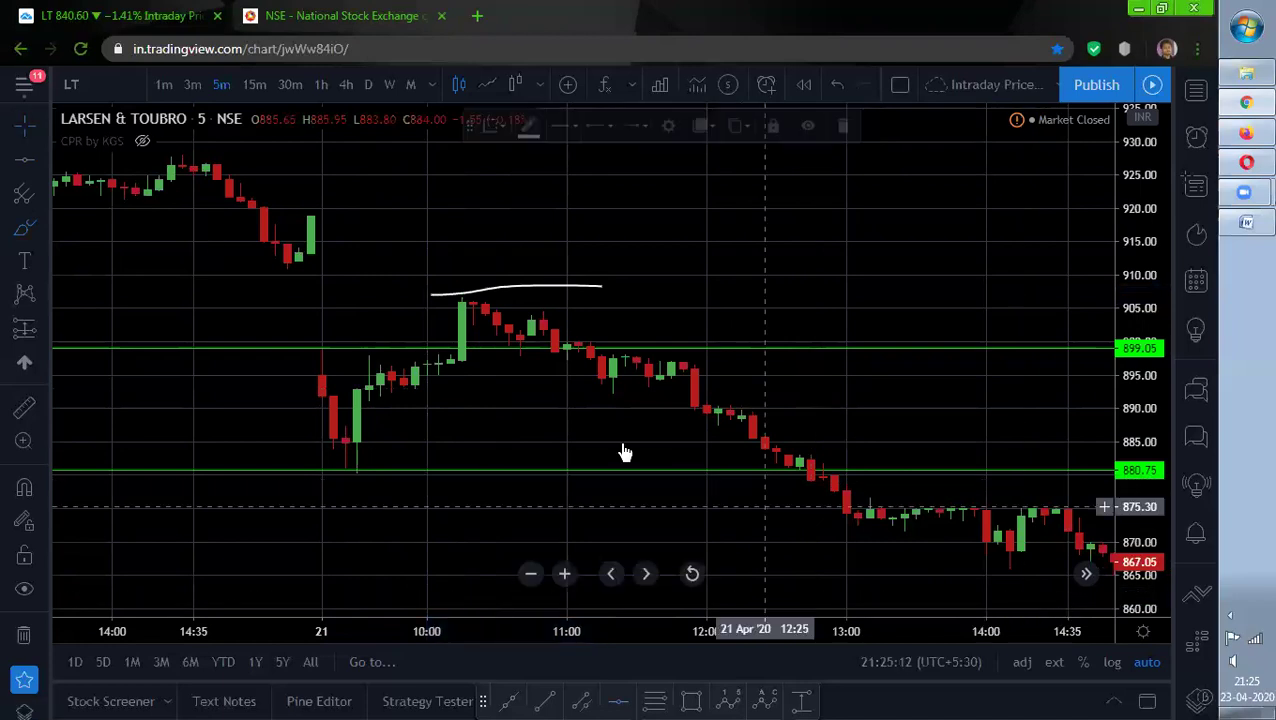
- Brush-mark the candle breaking below 880.75 and the afternoon low near 862
scroll(700, 500, right, 5)
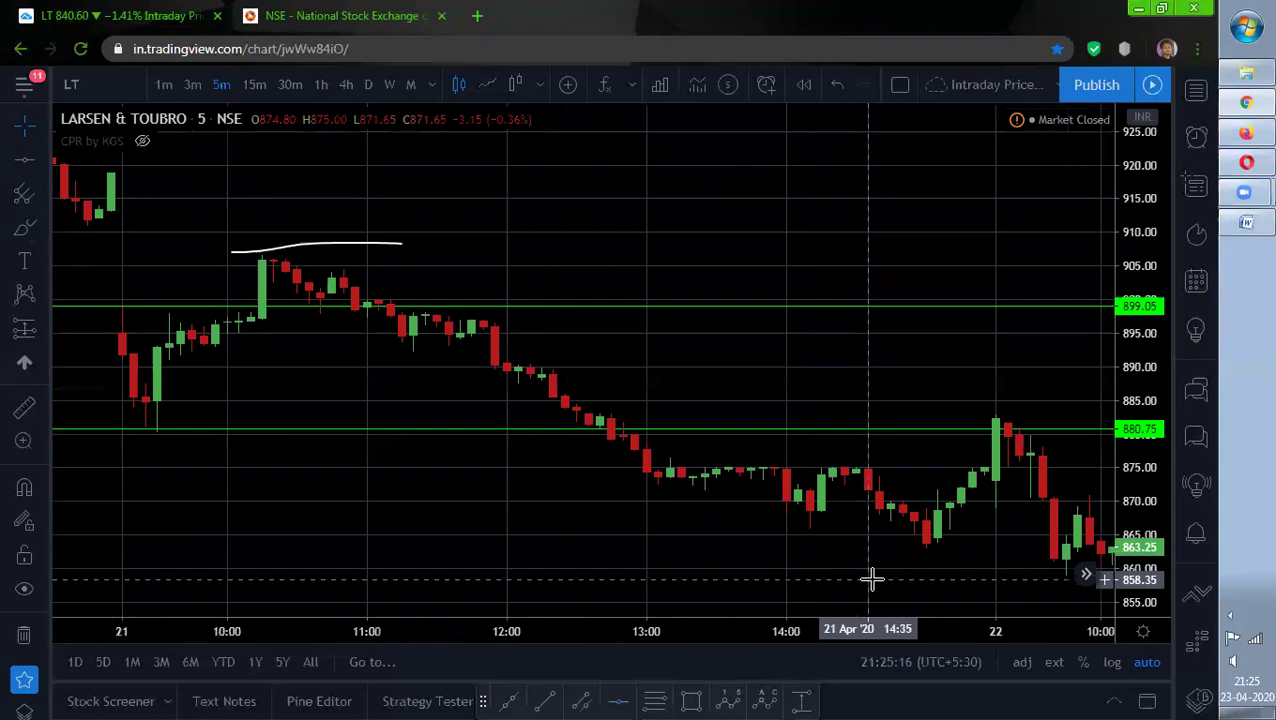
click(24, 229)
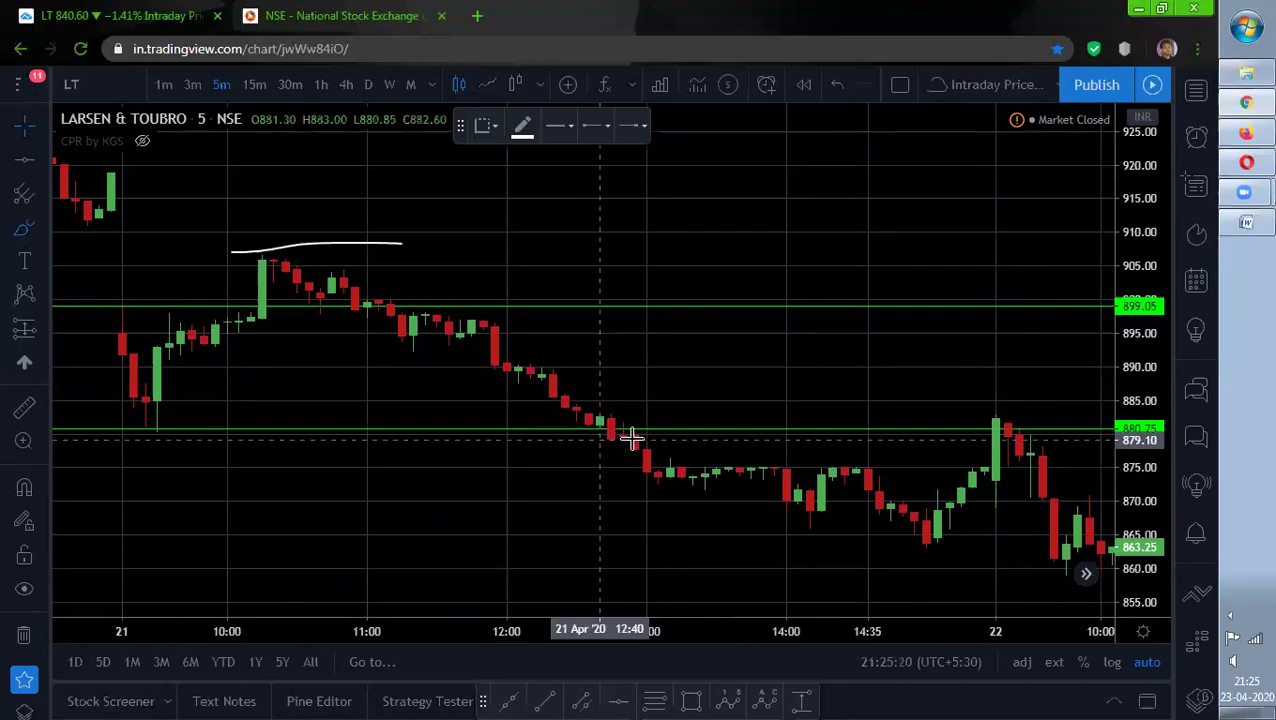
drag(631, 438, 604, 440)
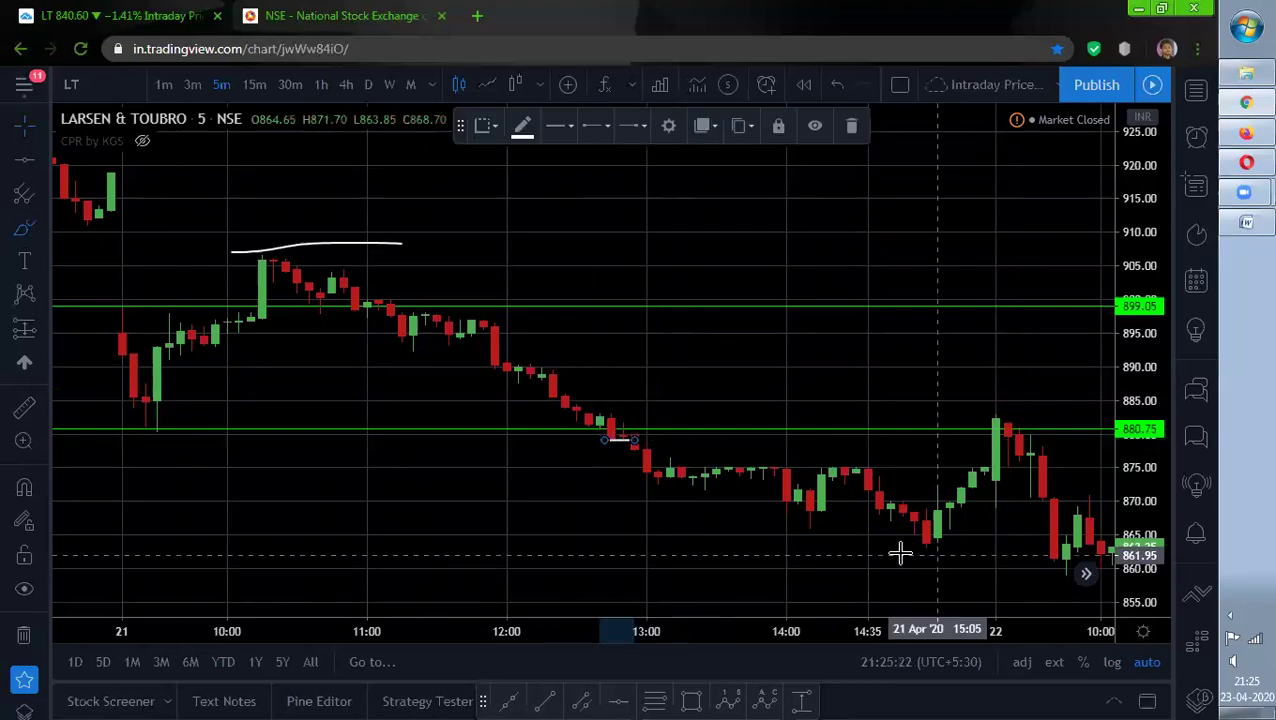
drag(900, 553, 963, 548)
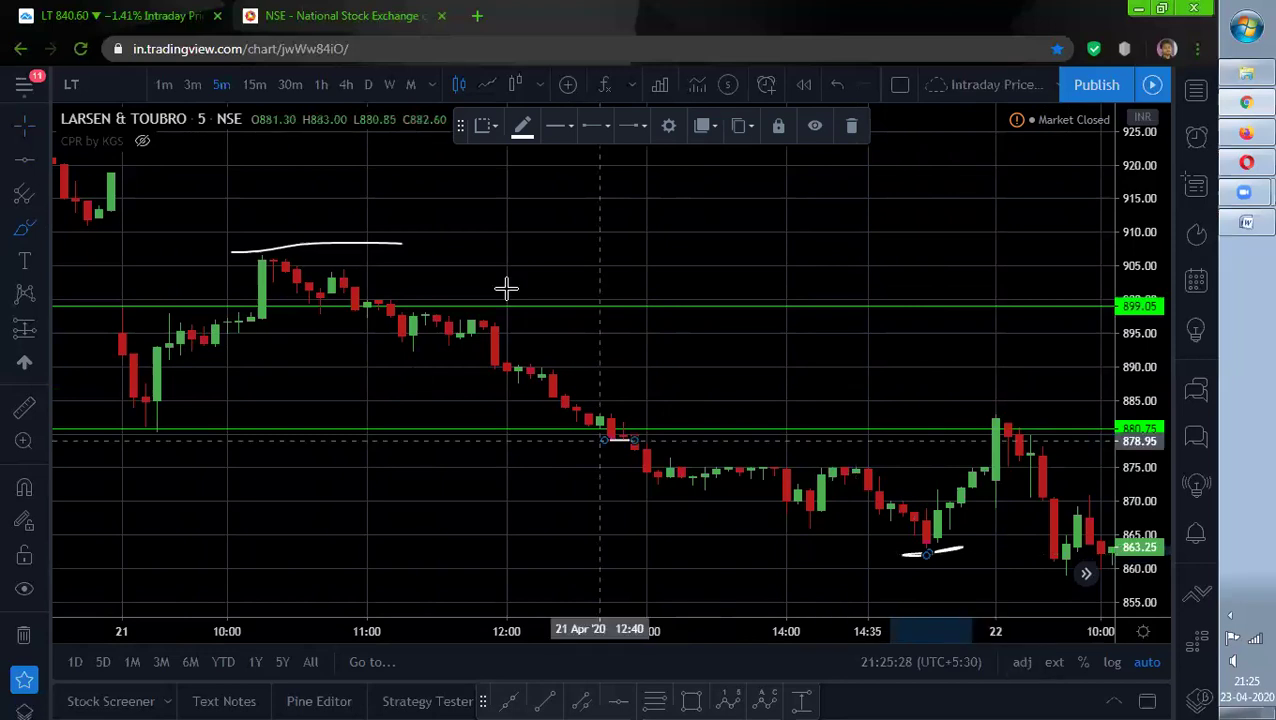
key(alt+Tab)
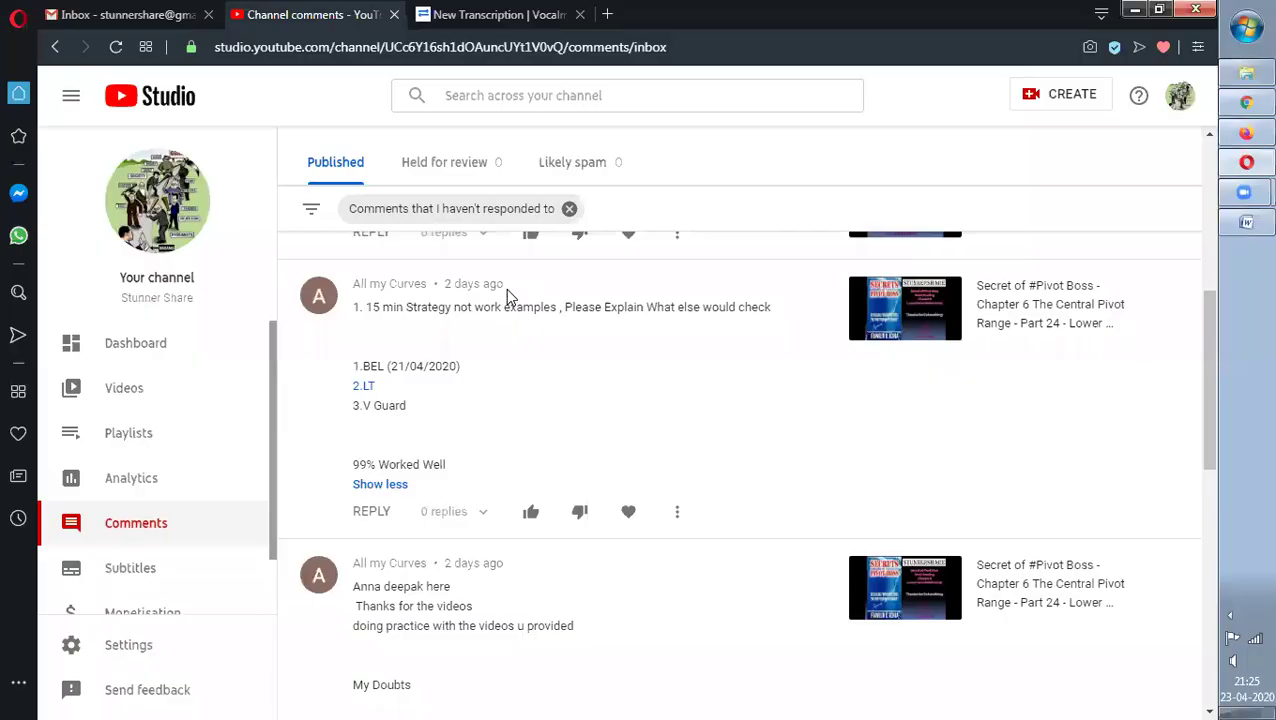
key(alt+Tab)
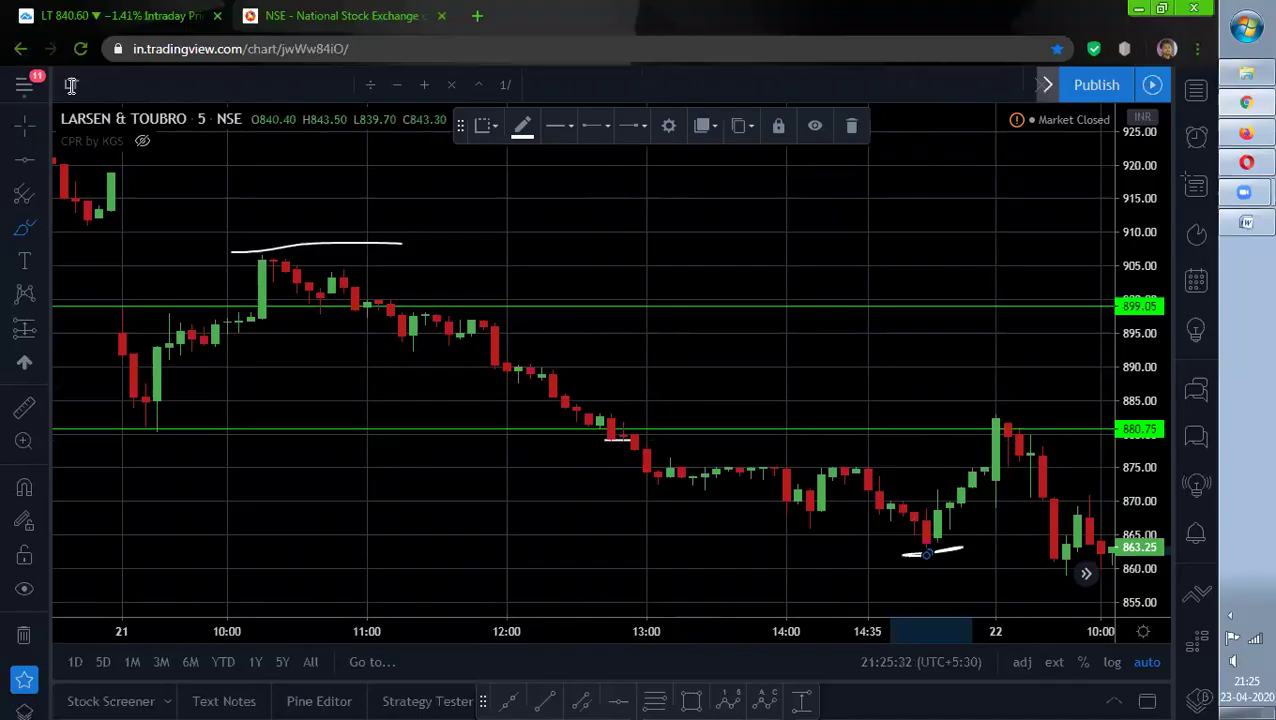
click(71, 85)
- Open V-Guard Industries and place horizontal lines at 175.05 and 167.95
text(VGU)
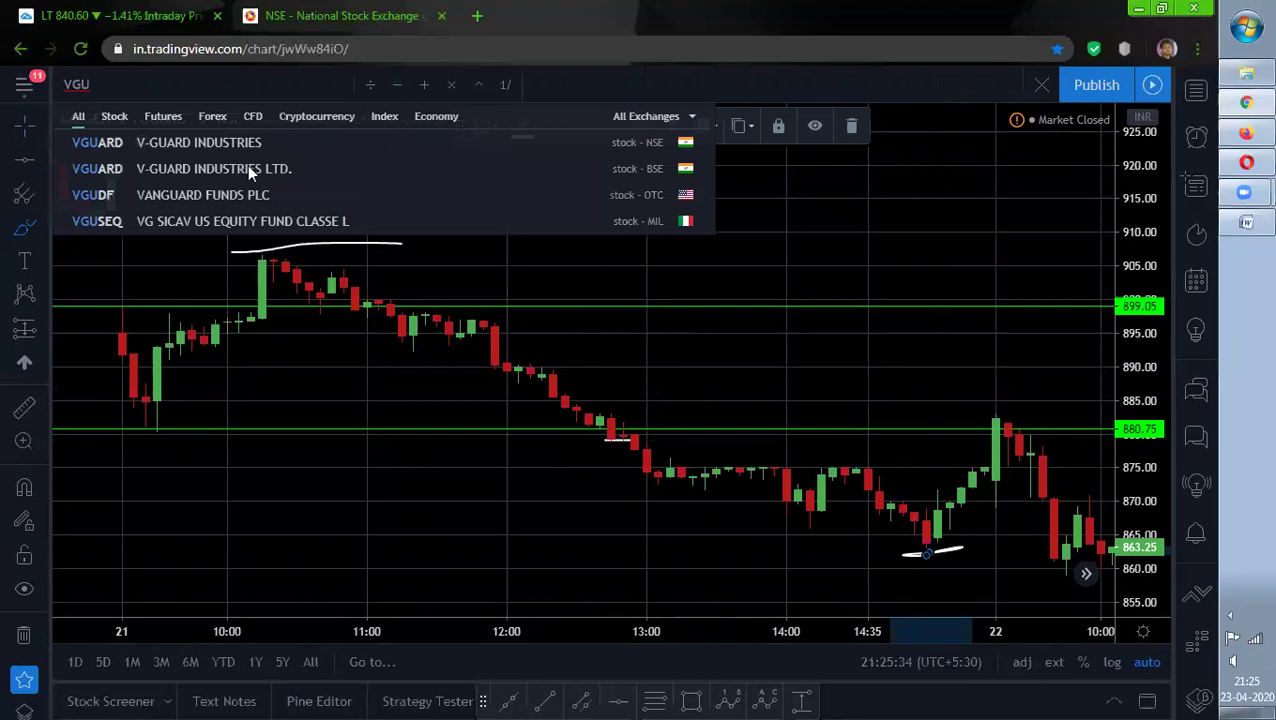
key(Return)
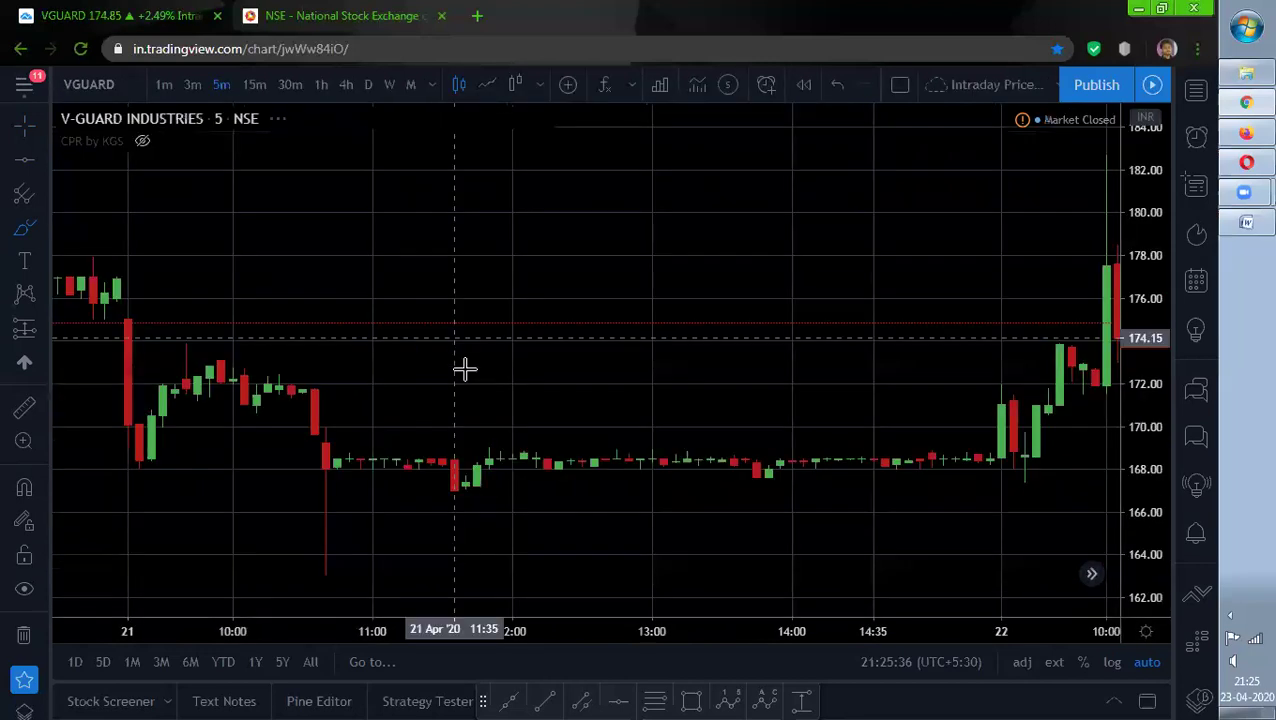
click(24, 160)
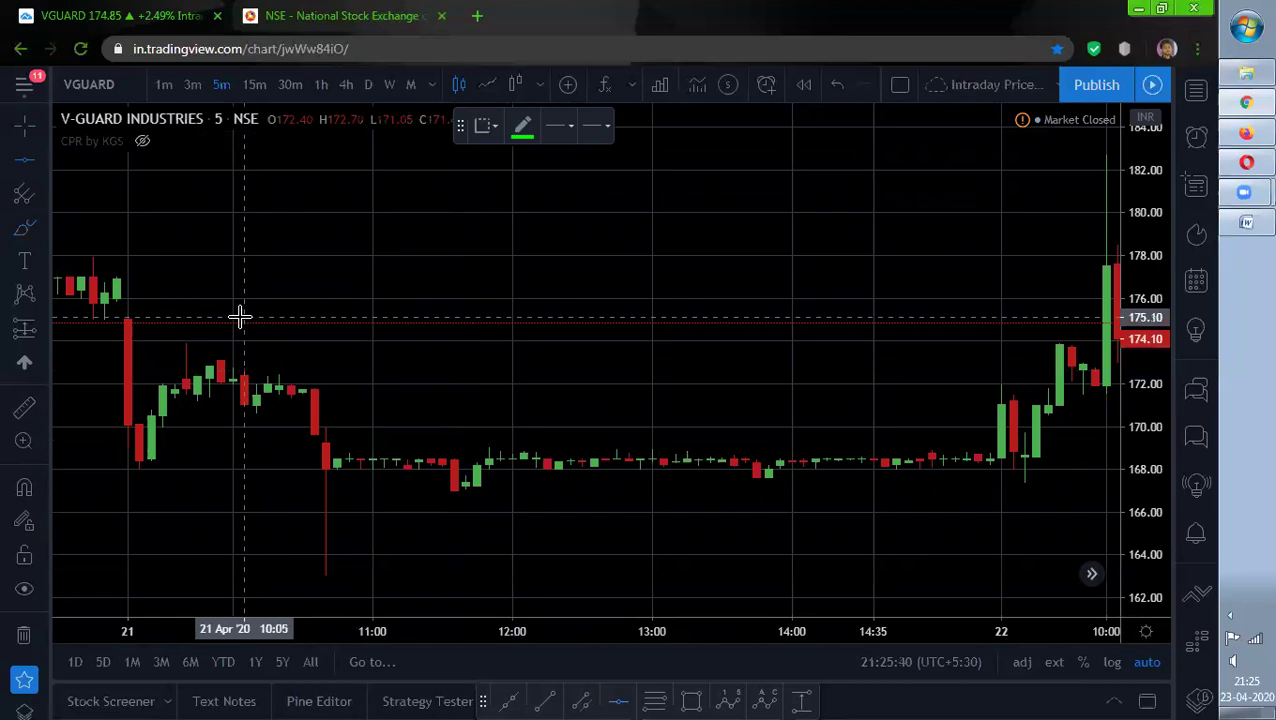
click(239, 317)
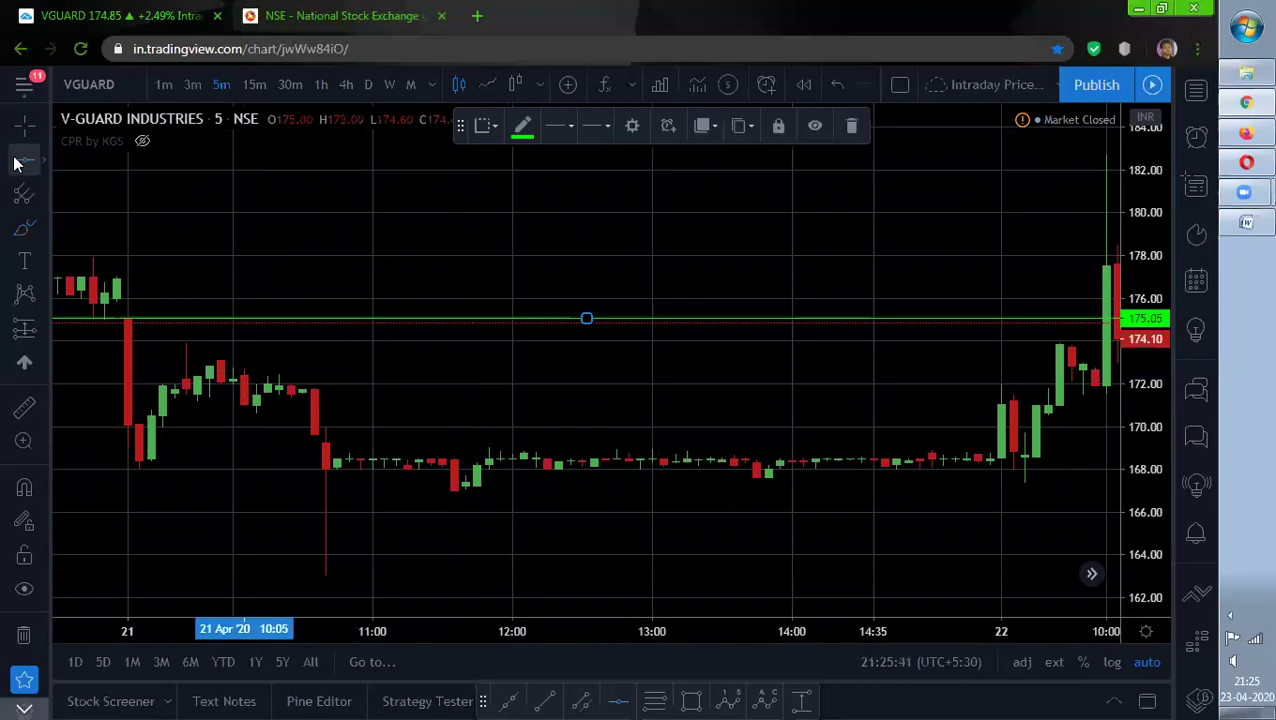
click(211, 469)
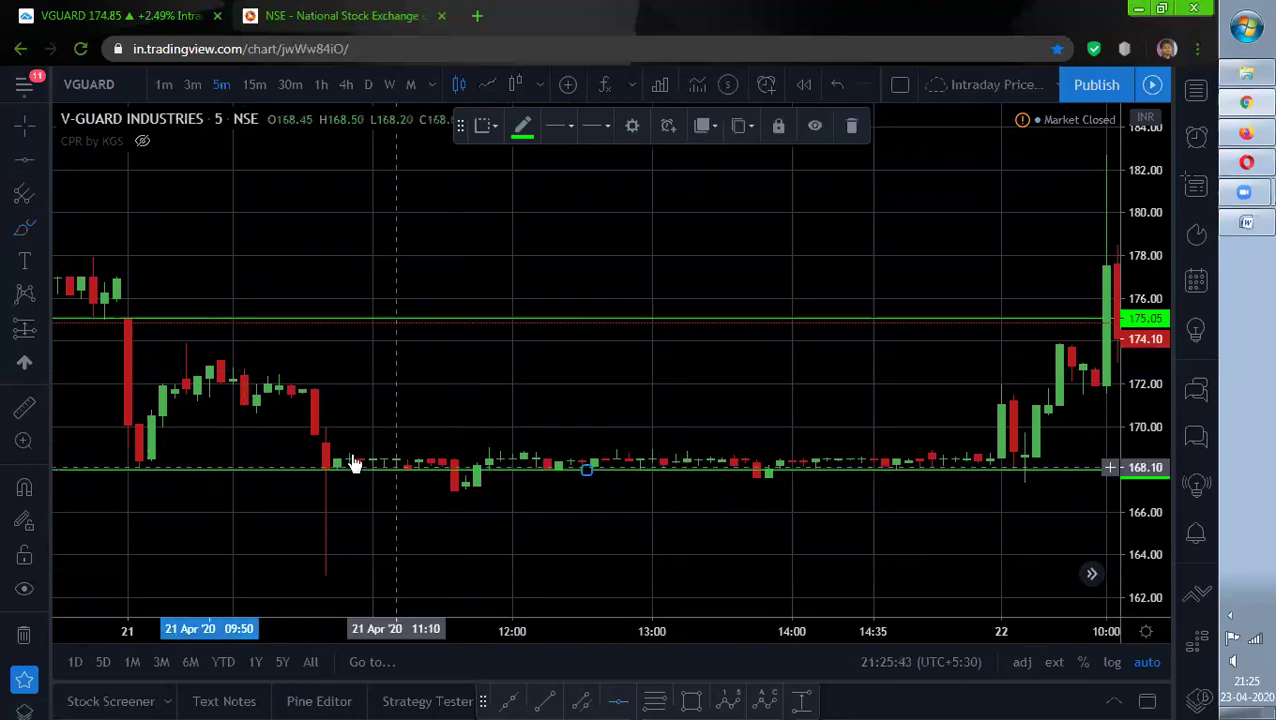
- Brush-circle the long-wick candle near 10:40 and stroke the later bars below 167.95
click(24, 236)
mouse_move(322, 585)
mouse_down()
mouse_move(302, 578)
mouse_move(396, 578)
mouse_up()
mouse_move(992, 532)
mouse_down()
mouse_move(311, 565)
mouse_move(433, 575)
mouse_move(1002, 515)
mouse_up()
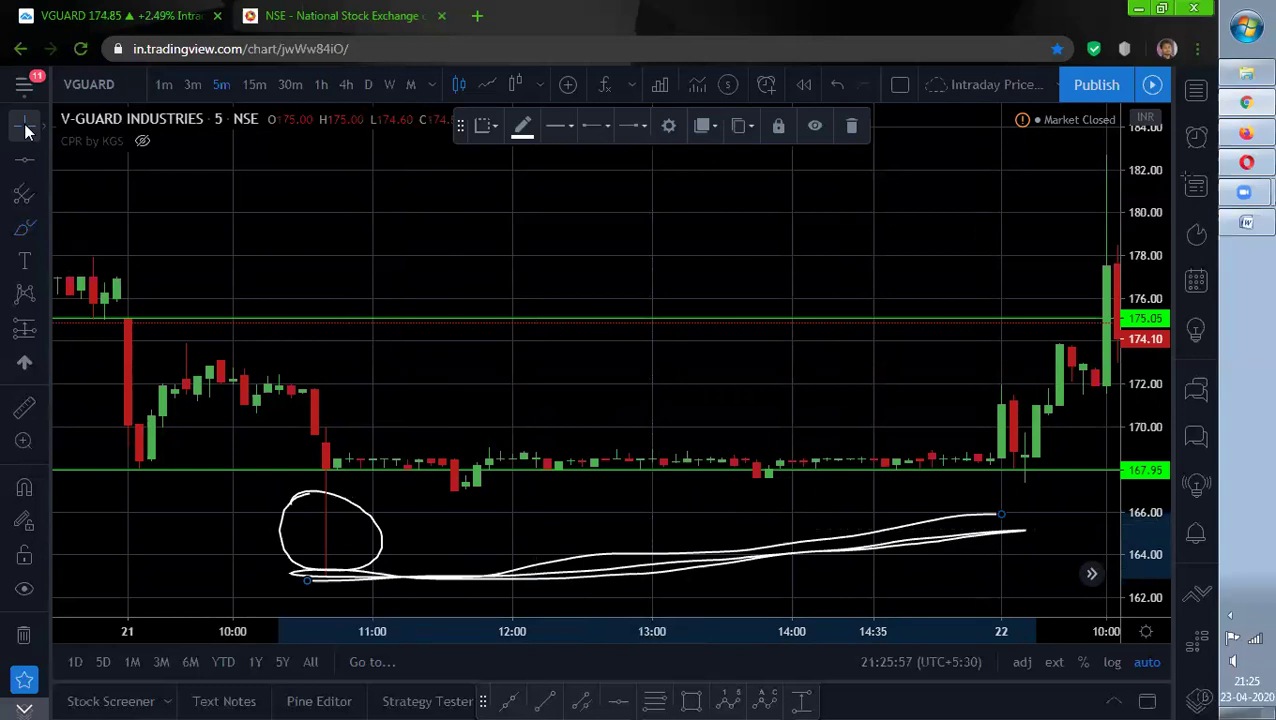
key(alt+Tab)
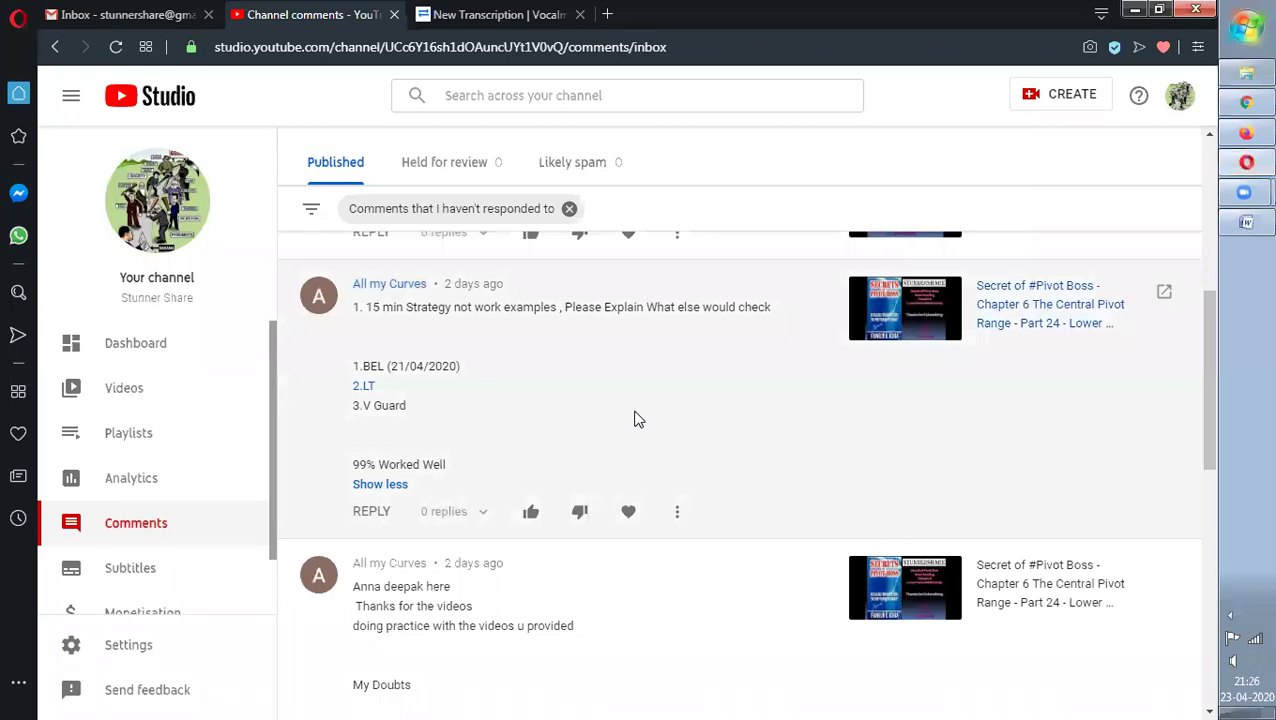
- Scroll up to the newer comments, including the Nifty 15-minute query, then return to the V-Guard chart
scroll(634, 419, up, 3)
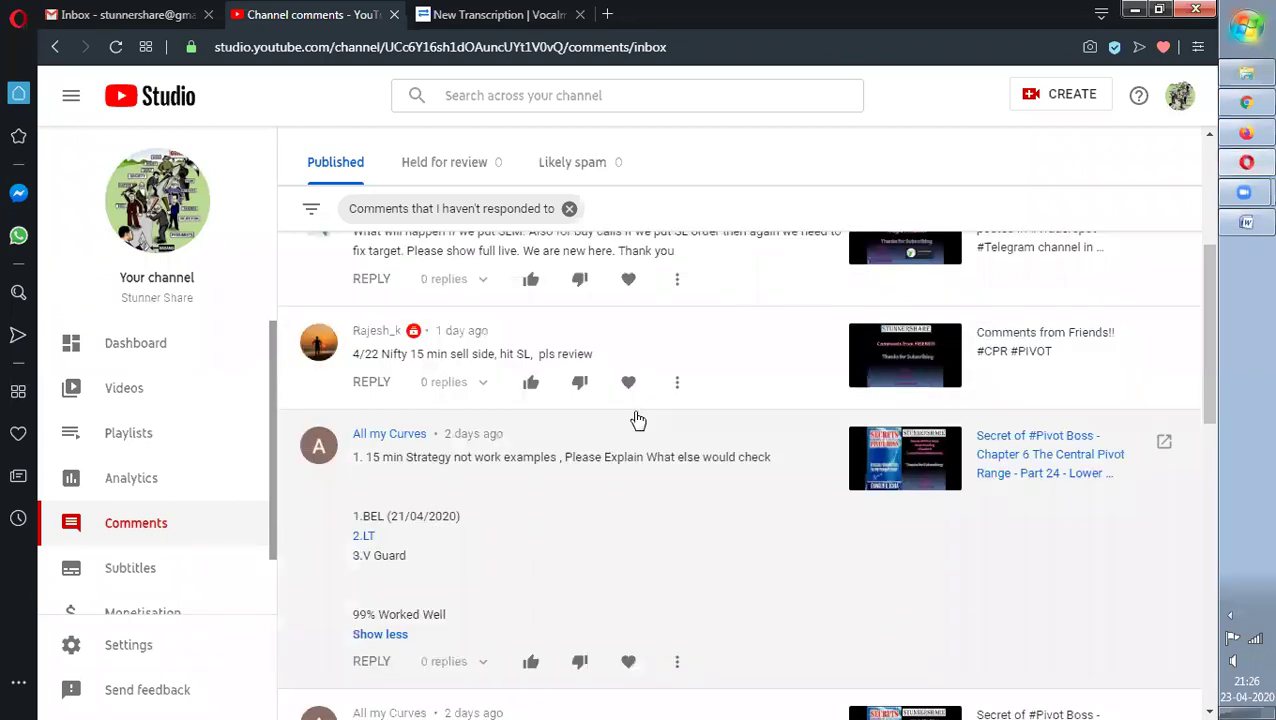
scroll(563, 527, up, 1)
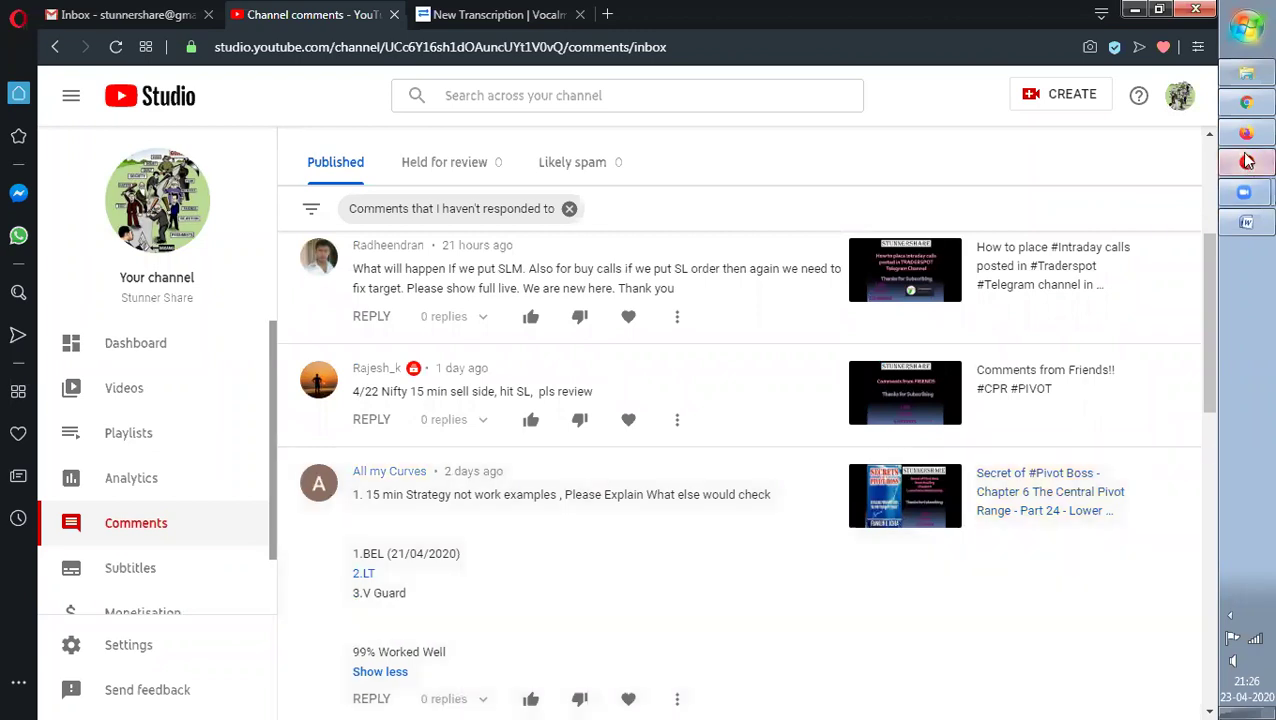
mouse_move(1247, 161)
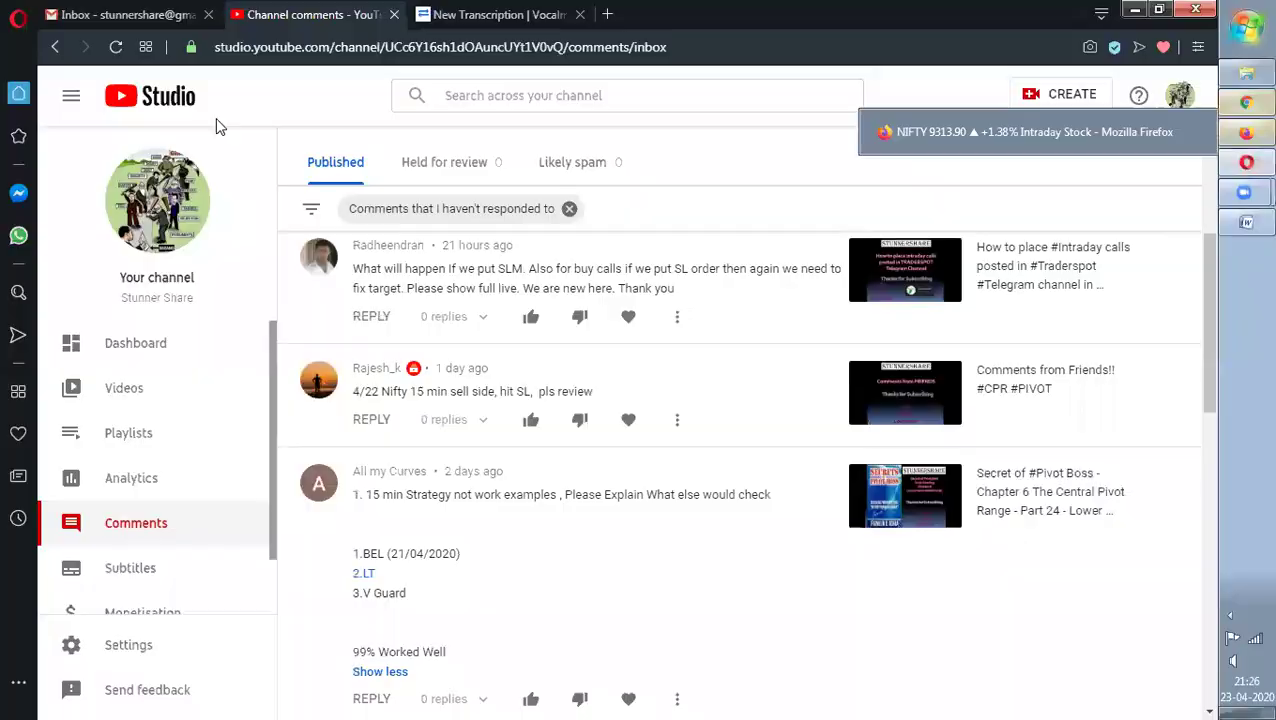
key(alt+Tab)
click(118, 83)
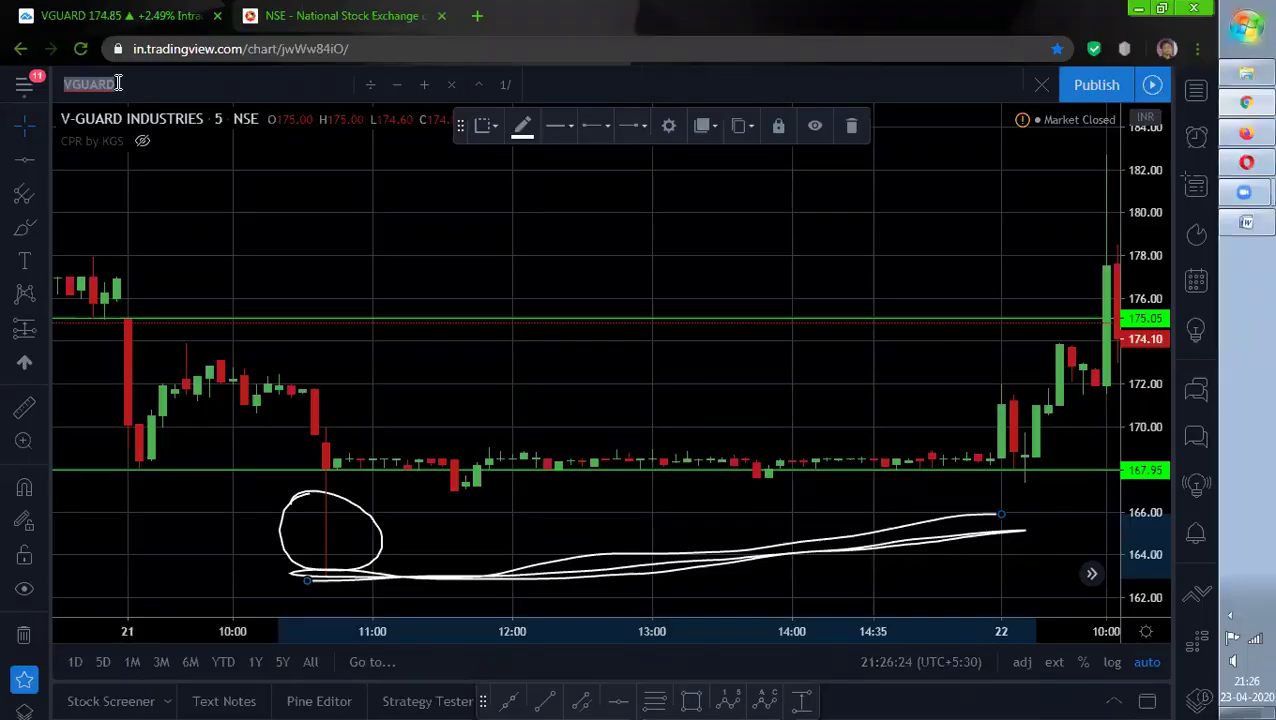
- Switch the chart to NIFTY and pan to the later session
click(160, 88)
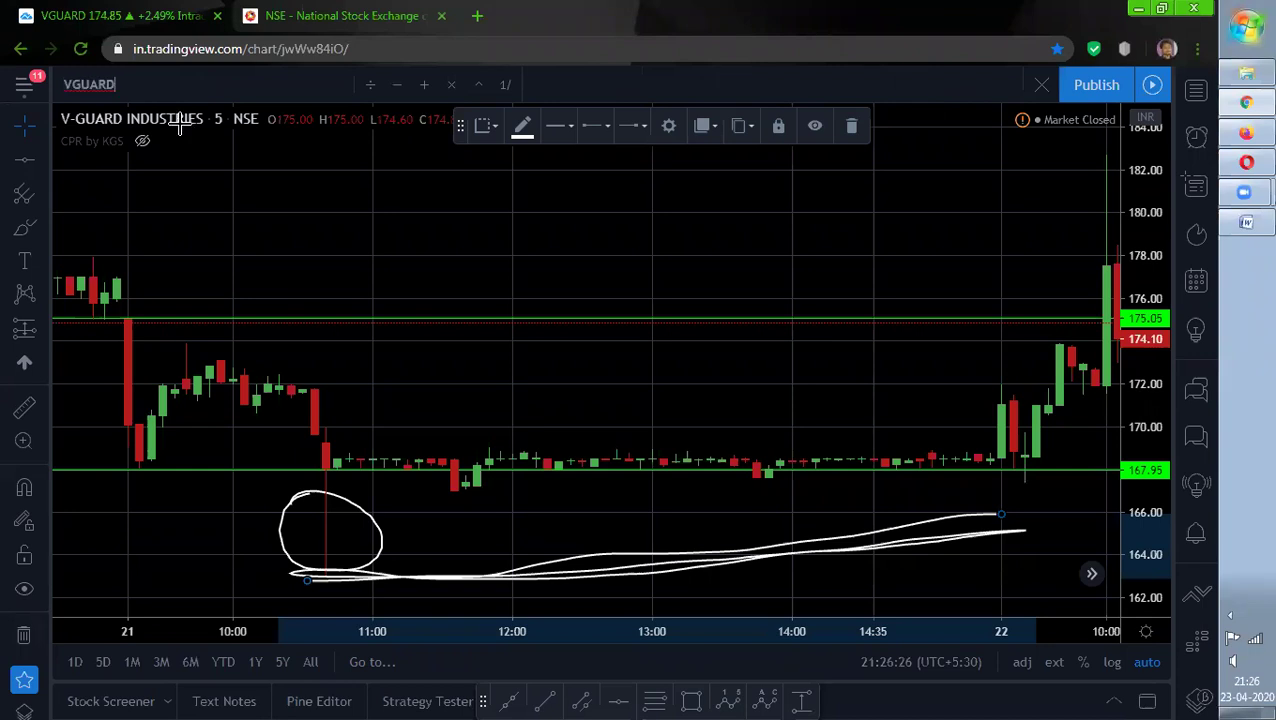
click(123, 95)
text(N)
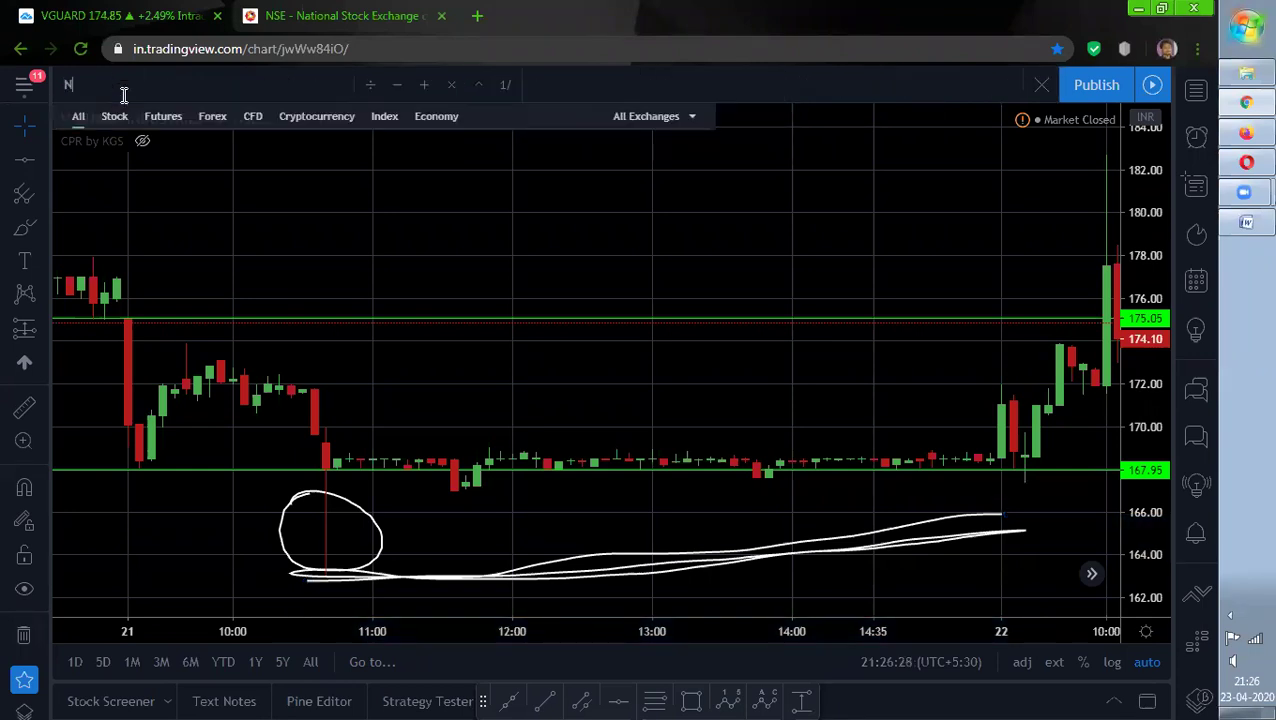
text(IFTY)
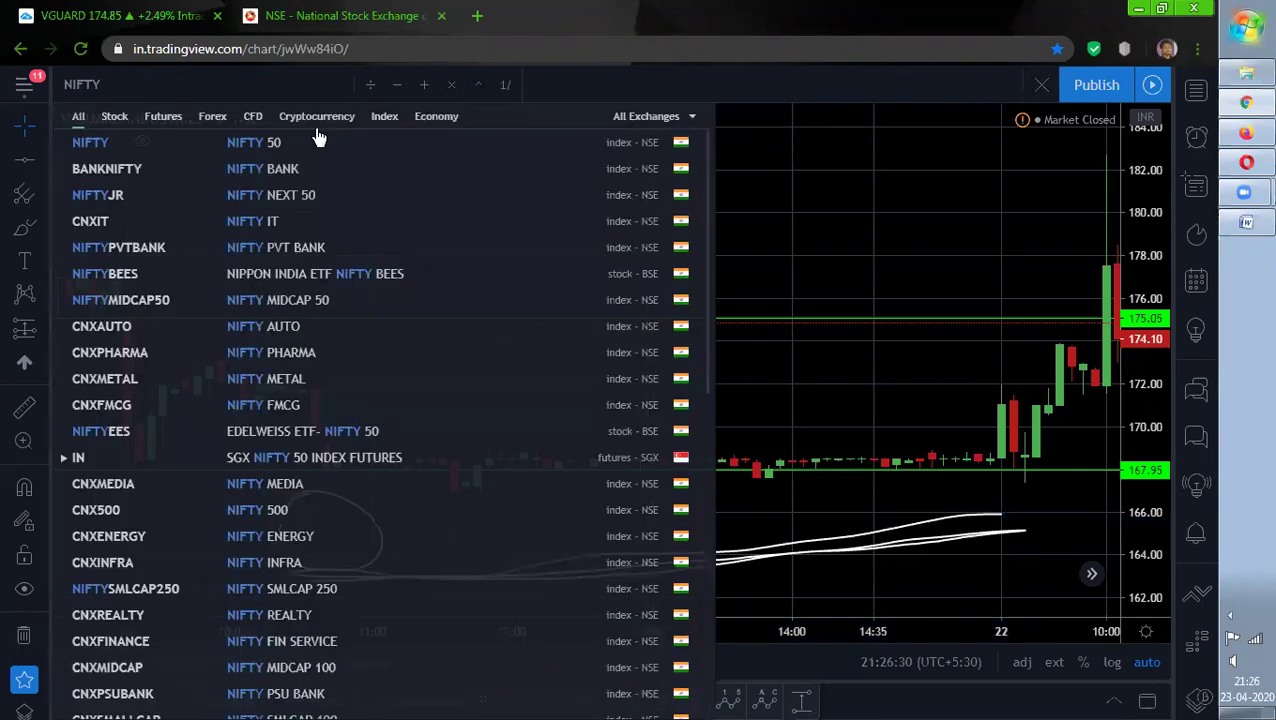
key(Return)
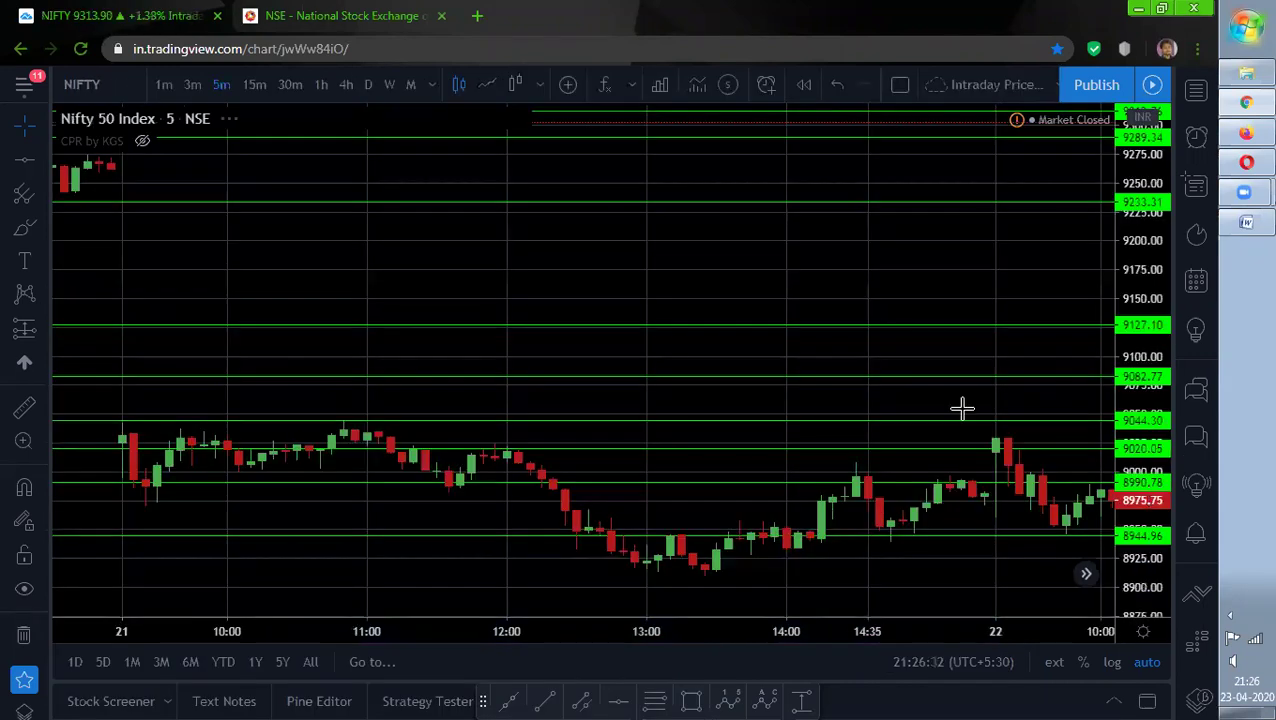
drag(963, 413, 661, 333)
drag(783, 321, 473, 321)
- Remove all the old green horizontal lines from the chart
right_click(796, 298)
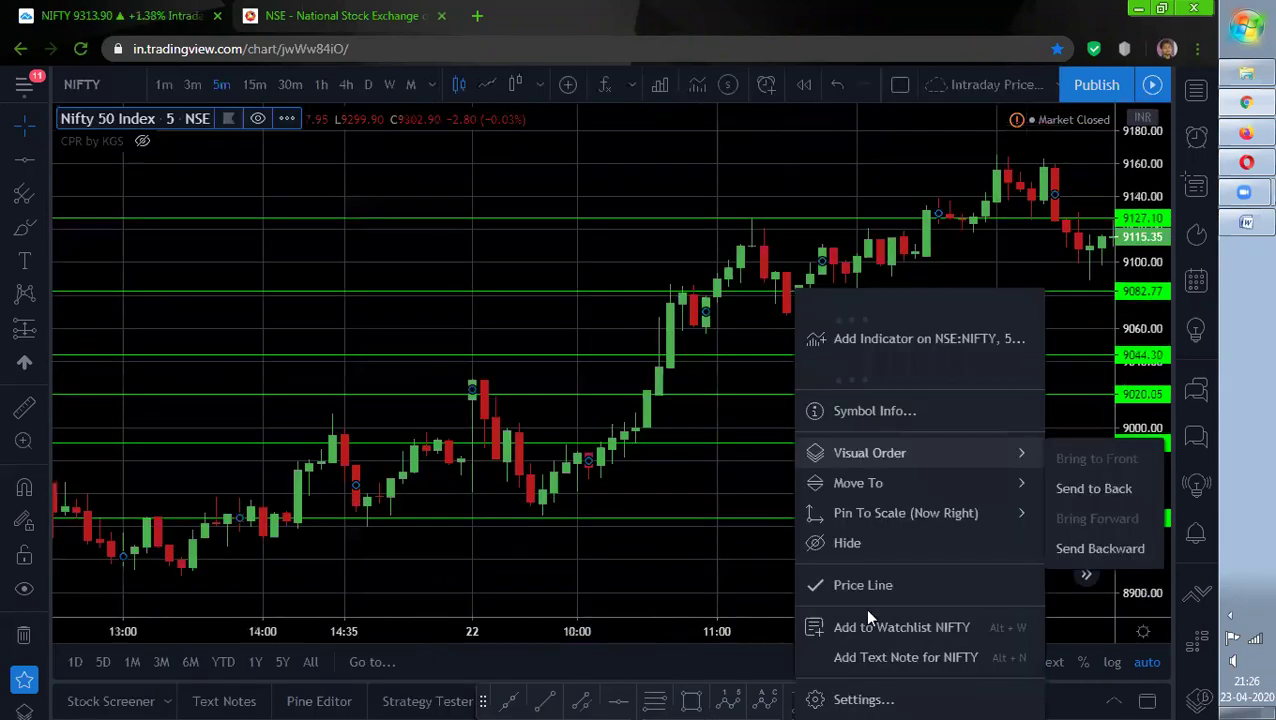
click(305, 231)
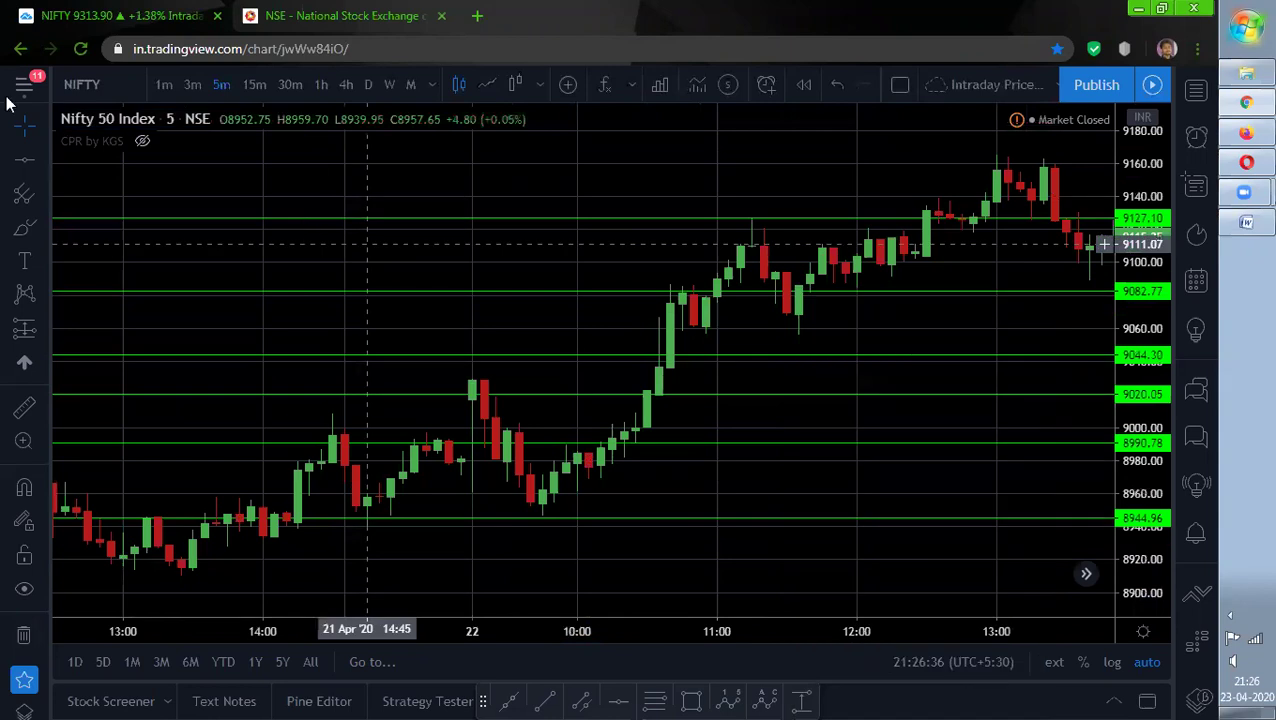
right_click(681, 259)
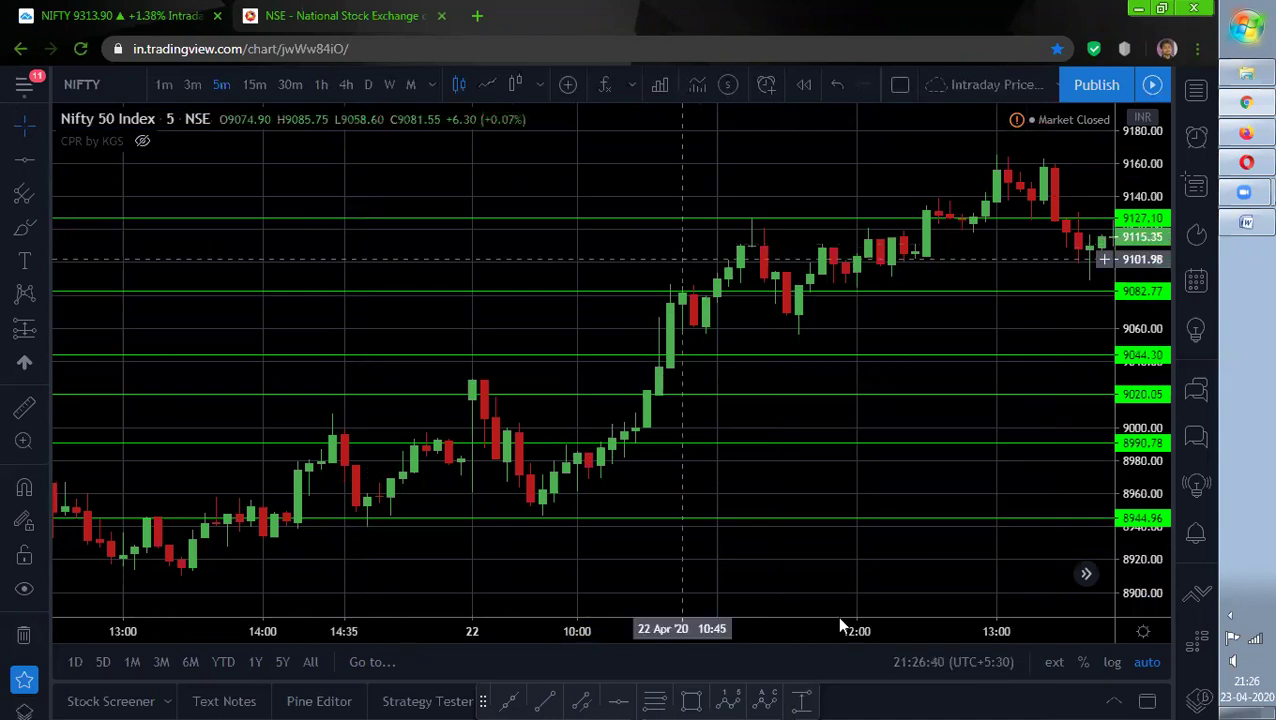
click(773, 622)
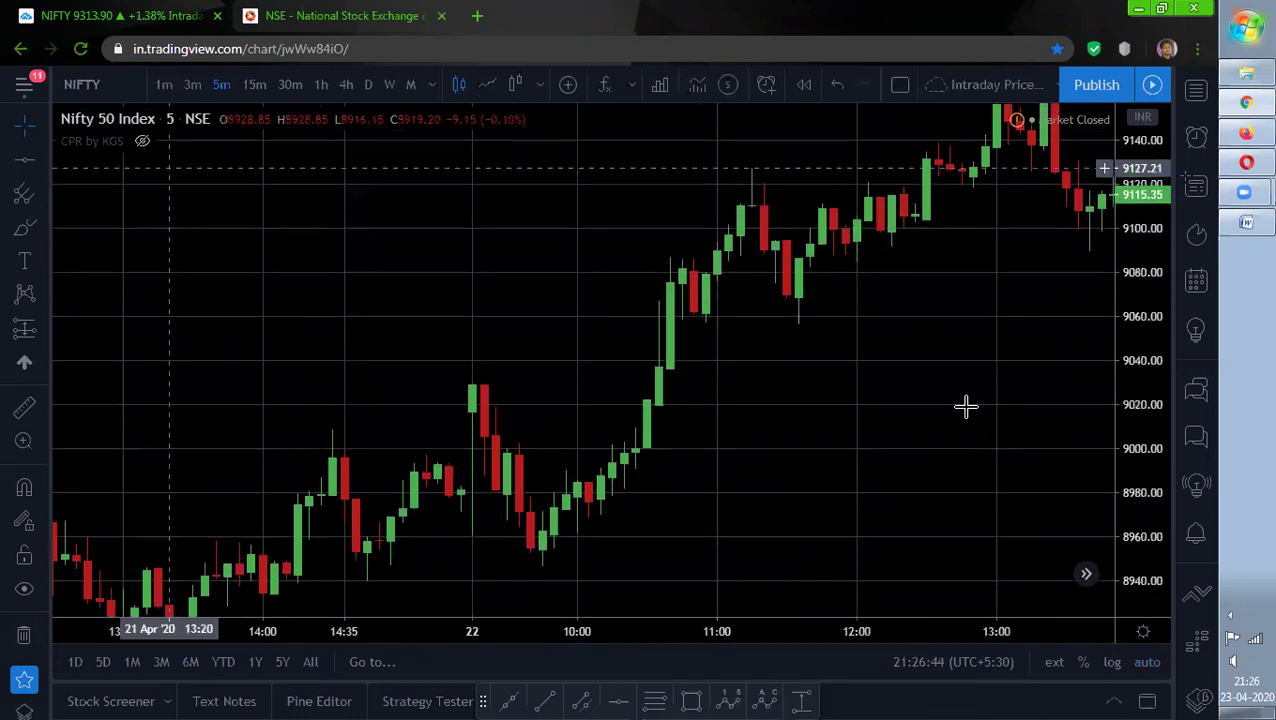
- Add horizontal lines at the first 22 Apr candle's high 9029.70 and low 8959.87
click(24, 159)
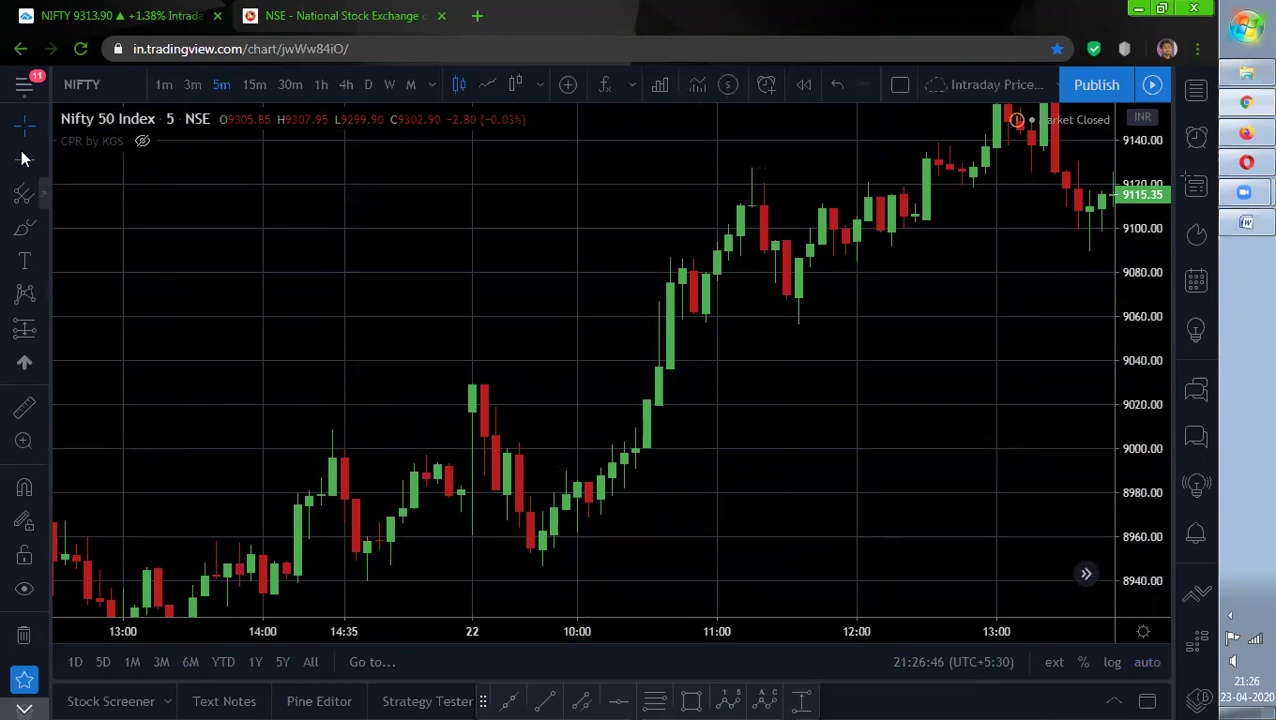
click(657, 384)
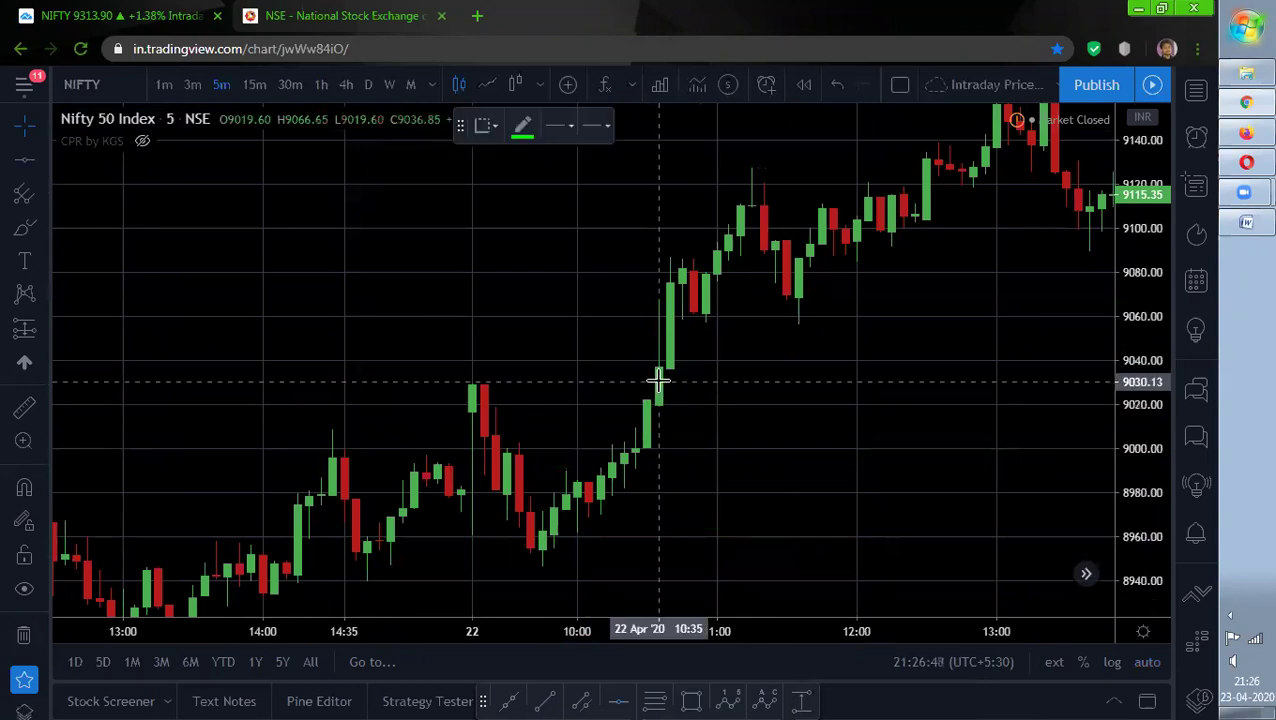
click(24, 159)
click(583, 383)
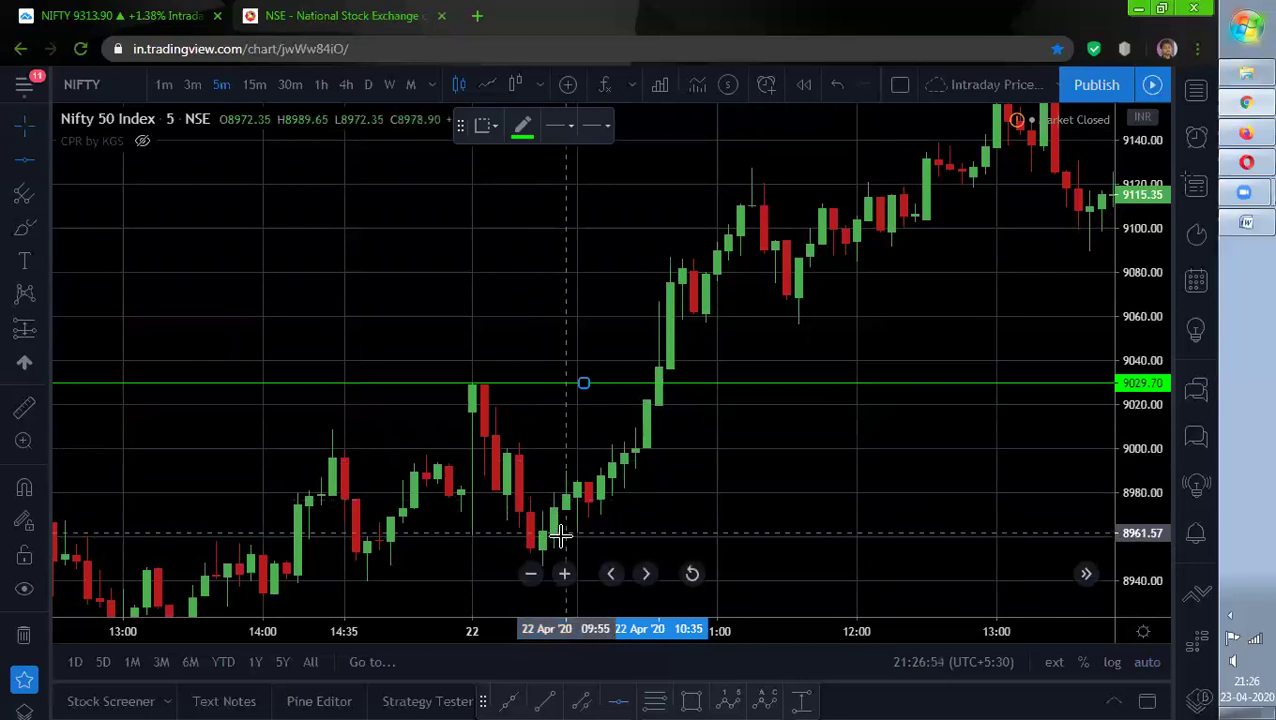
key(alt+h)
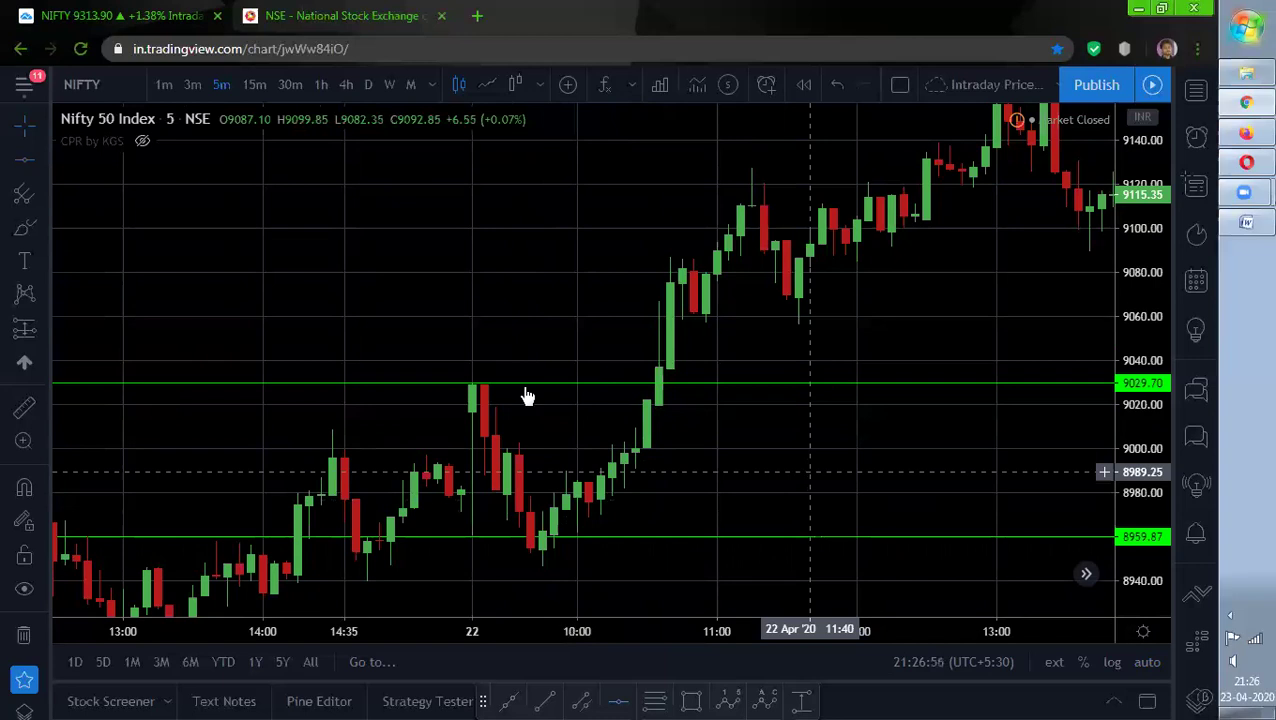
drag(527, 396, 553, 276)
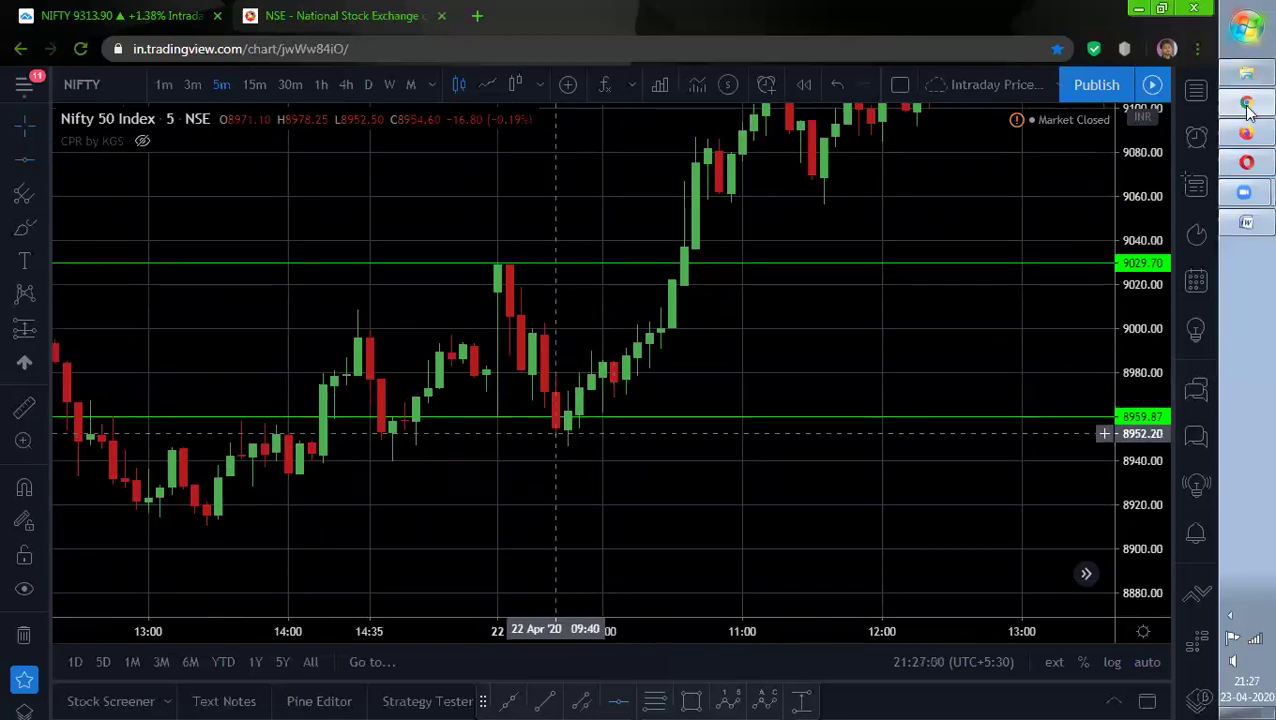
click(1246, 140)
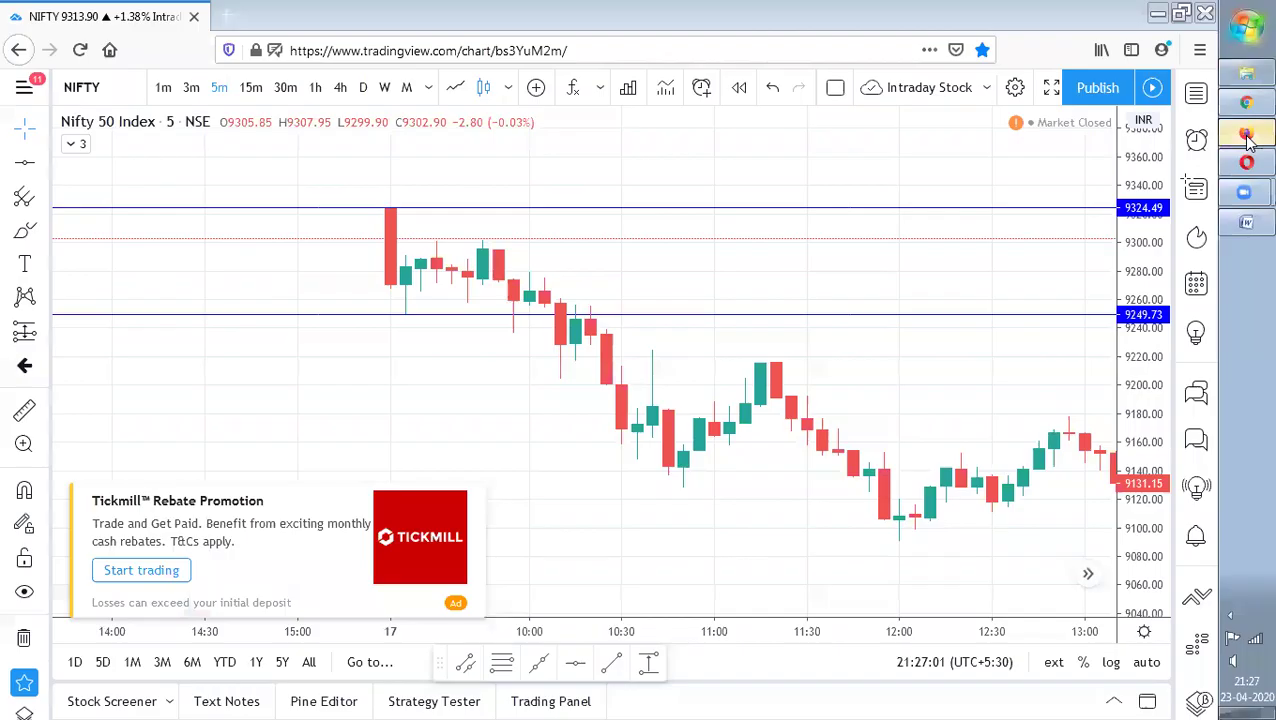
- Scroll the light-themed Nifty chart forward to the 22 April session
click(75, 146)
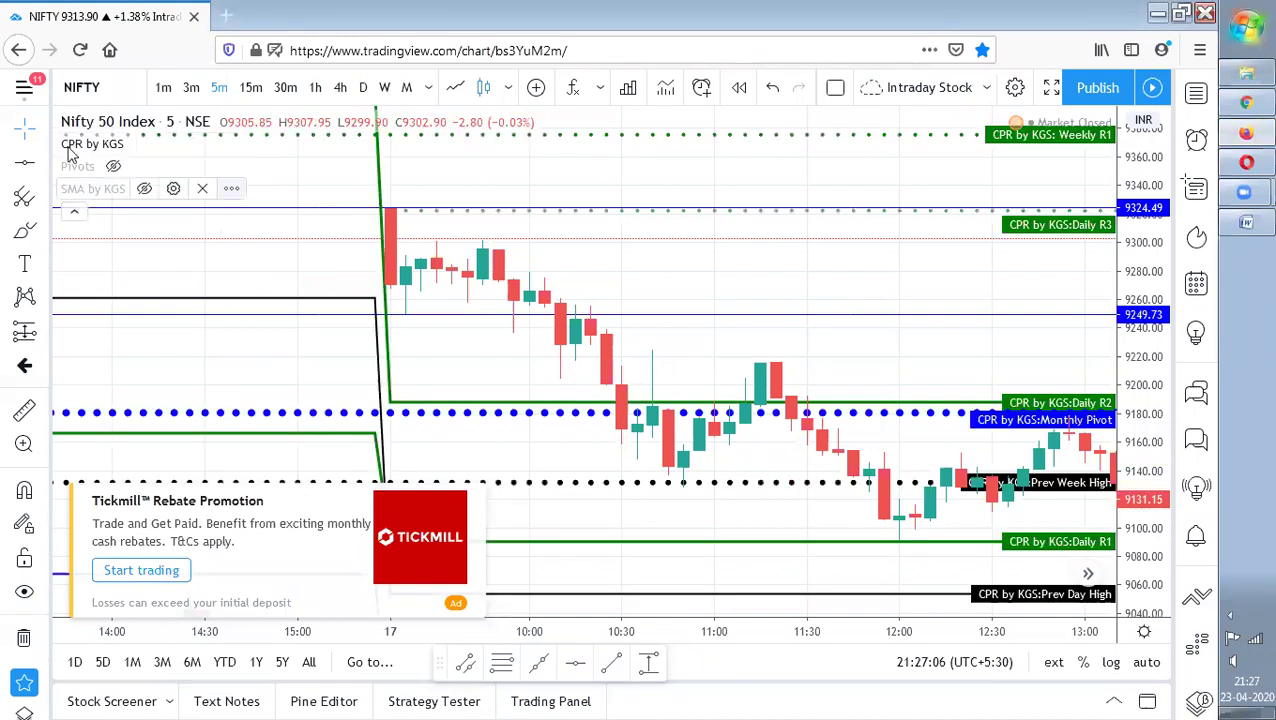
click(82, 213)
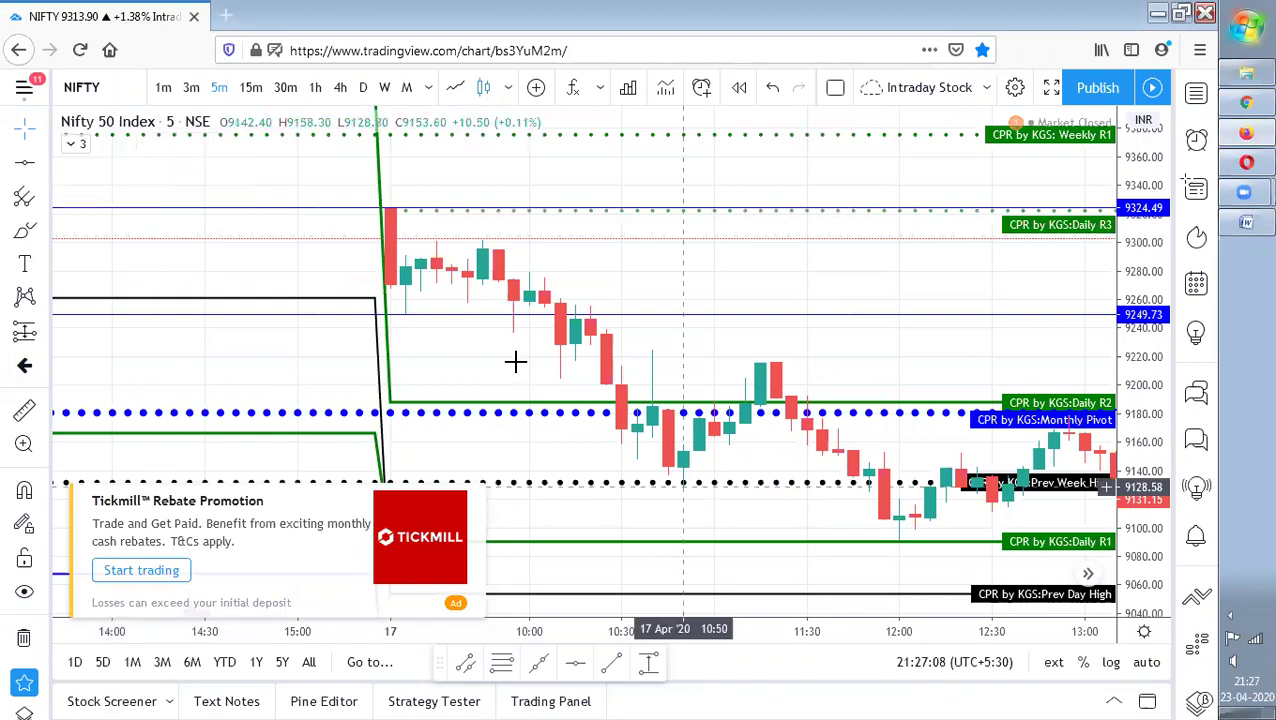
scroll(515, 362, right, 5)
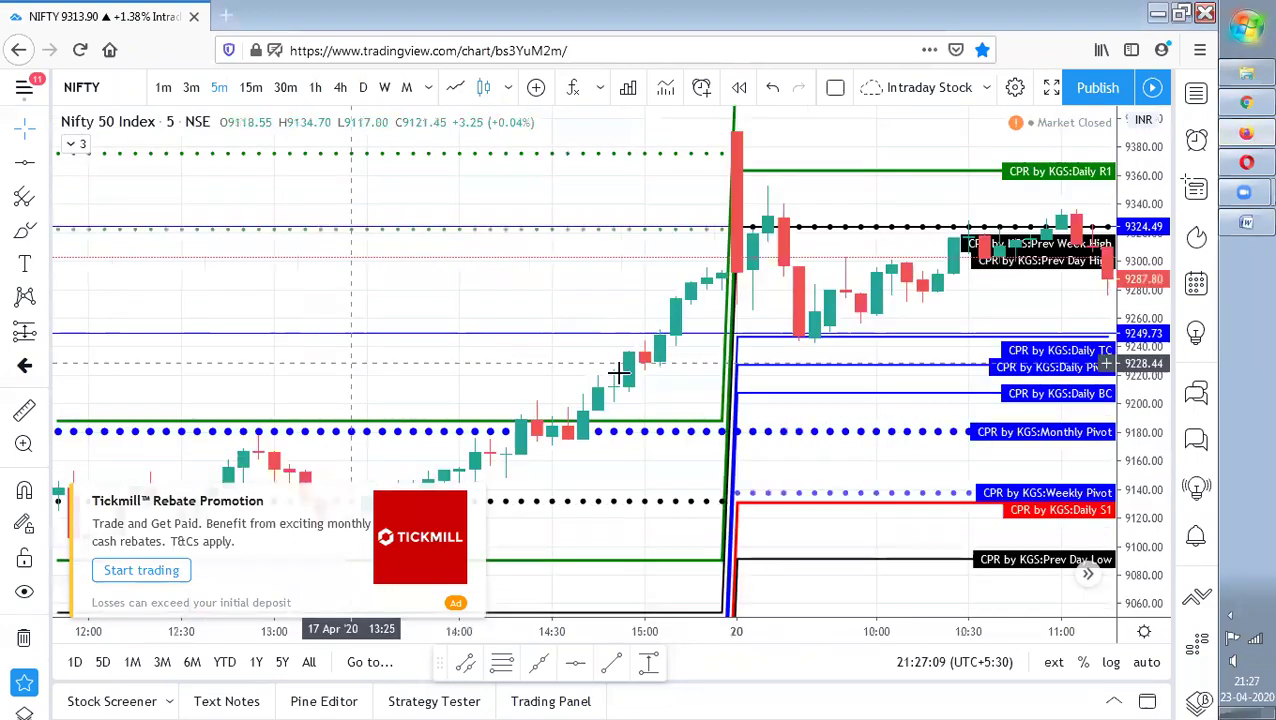
scroll(620, 372, right, 5)
scroll(721, 390, right, 4)
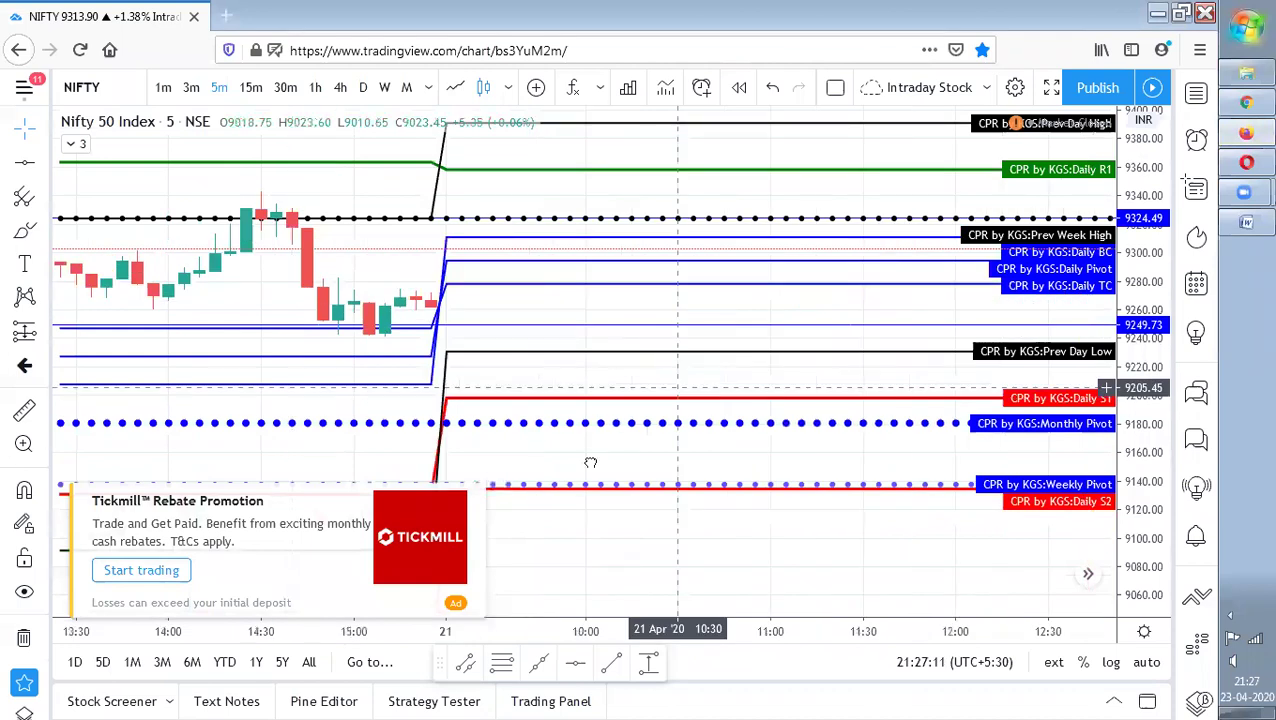
scroll(887, 304, right, 3)
scroll(880, 340, right, 3)
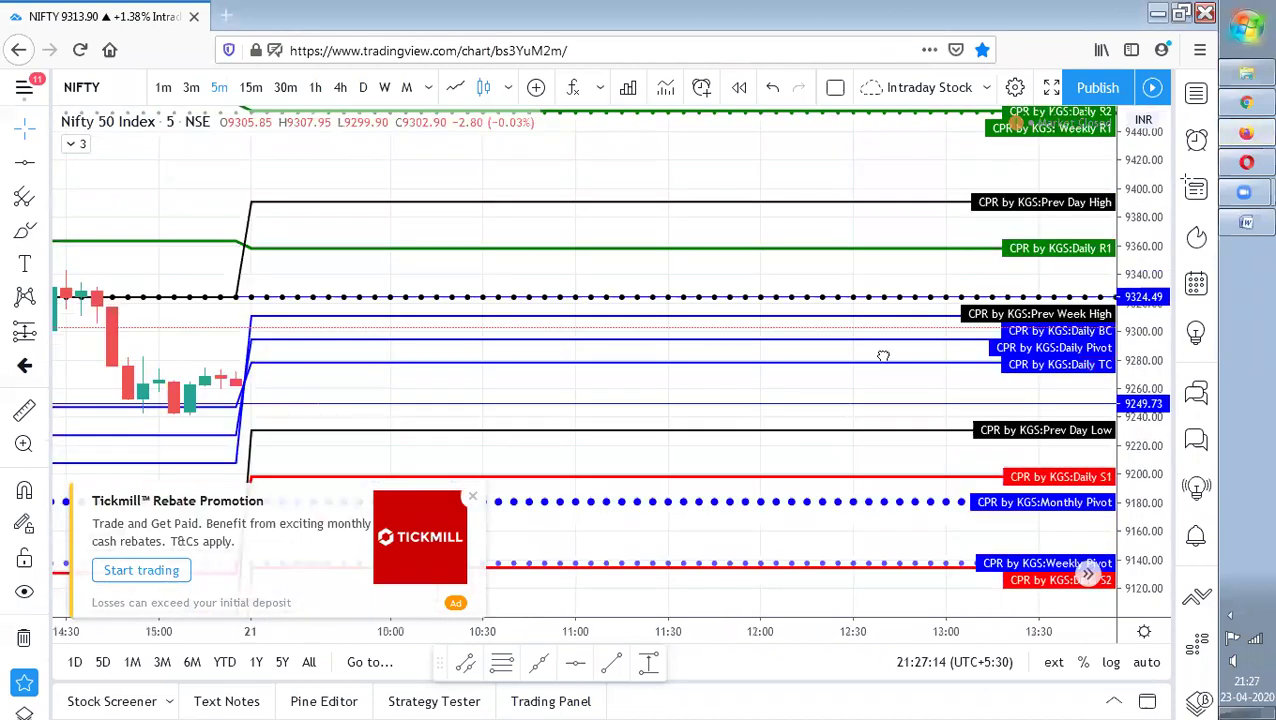
scroll(889, 434, right, 3)
scroll(53, 354, right, 3)
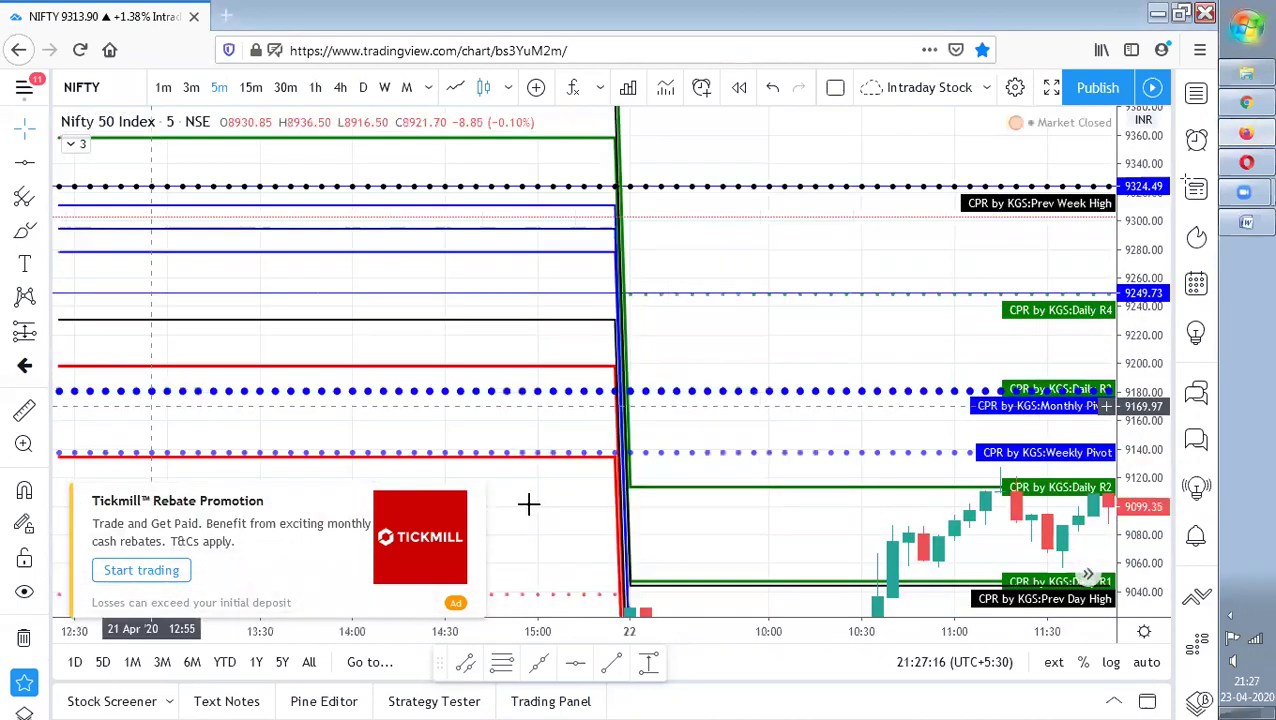
scroll(528, 504, right, 3)
scroll(1135, 188, right, 1)
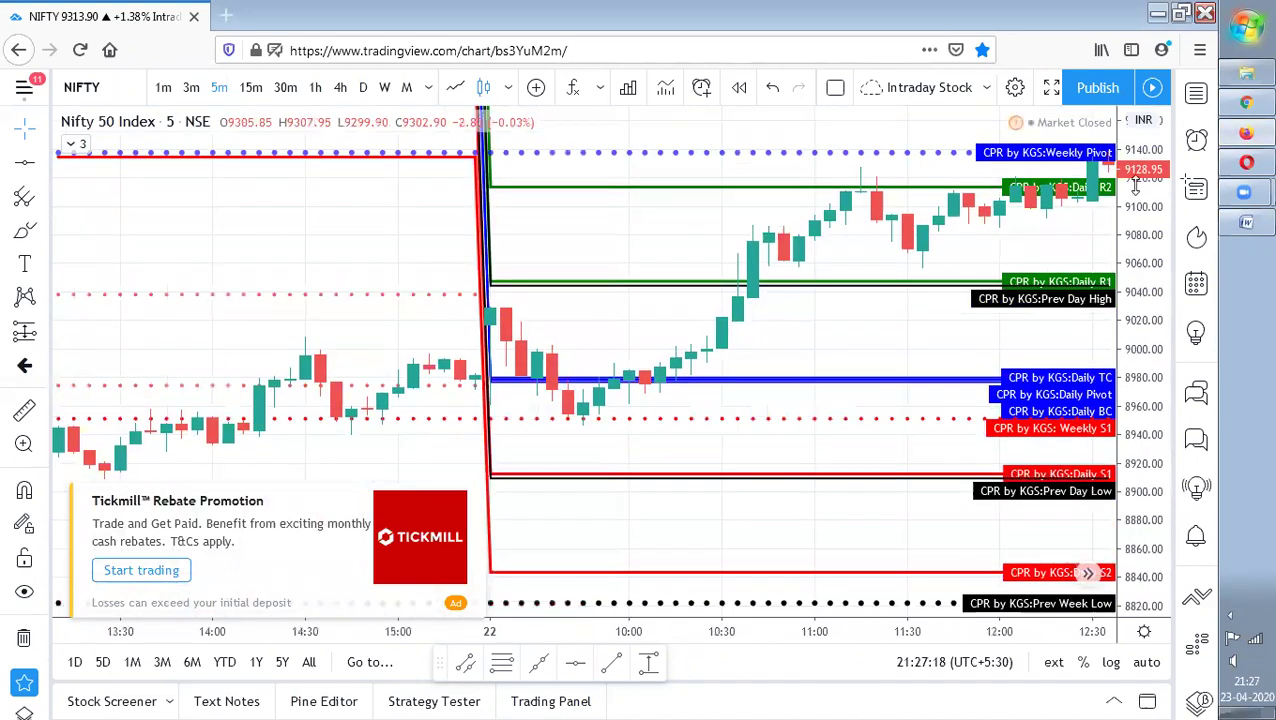
scroll(652, 322, left, 1)
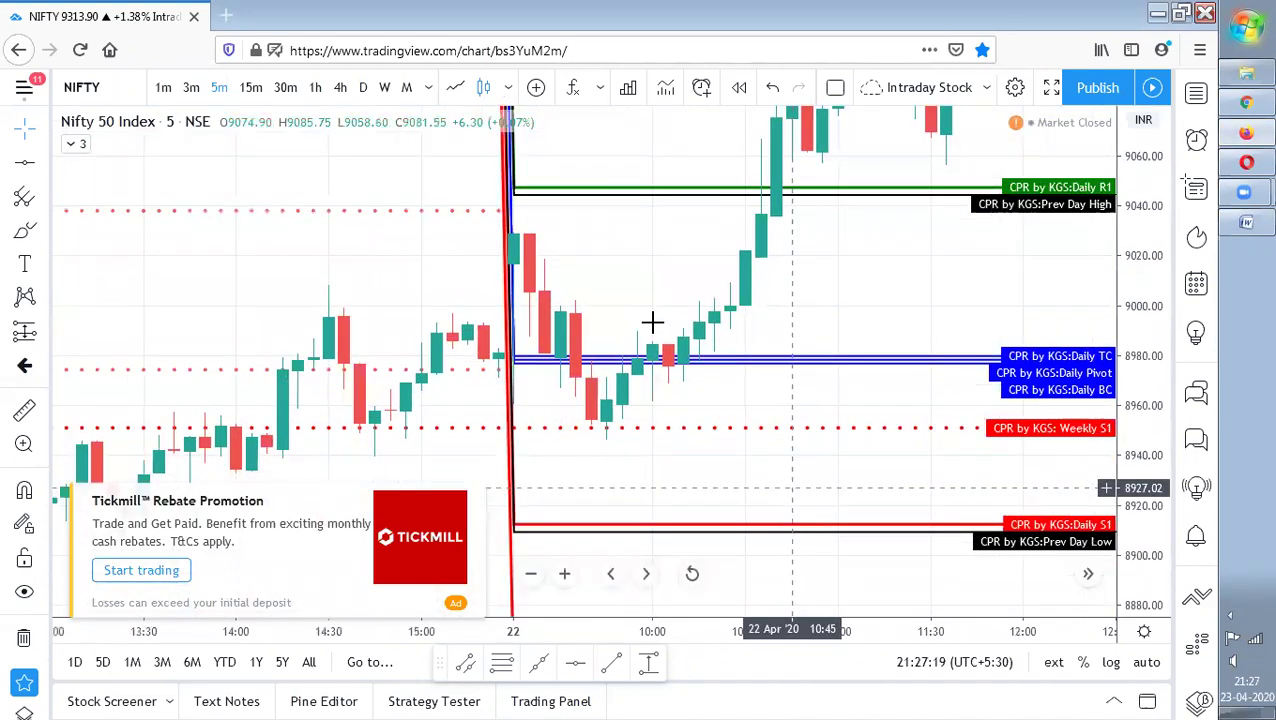
- Toggle the CPR by KGS indicator's visibility and collapse the indicator legend
click(143, 144)
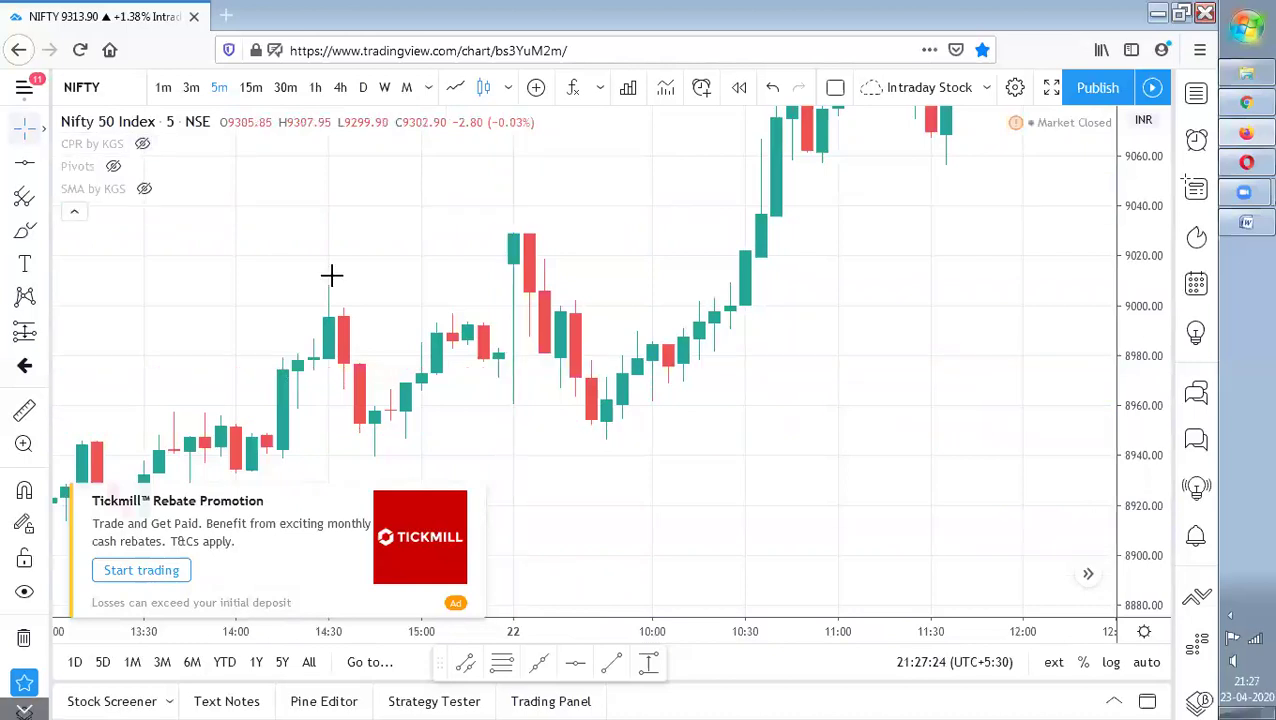
click(74, 210)
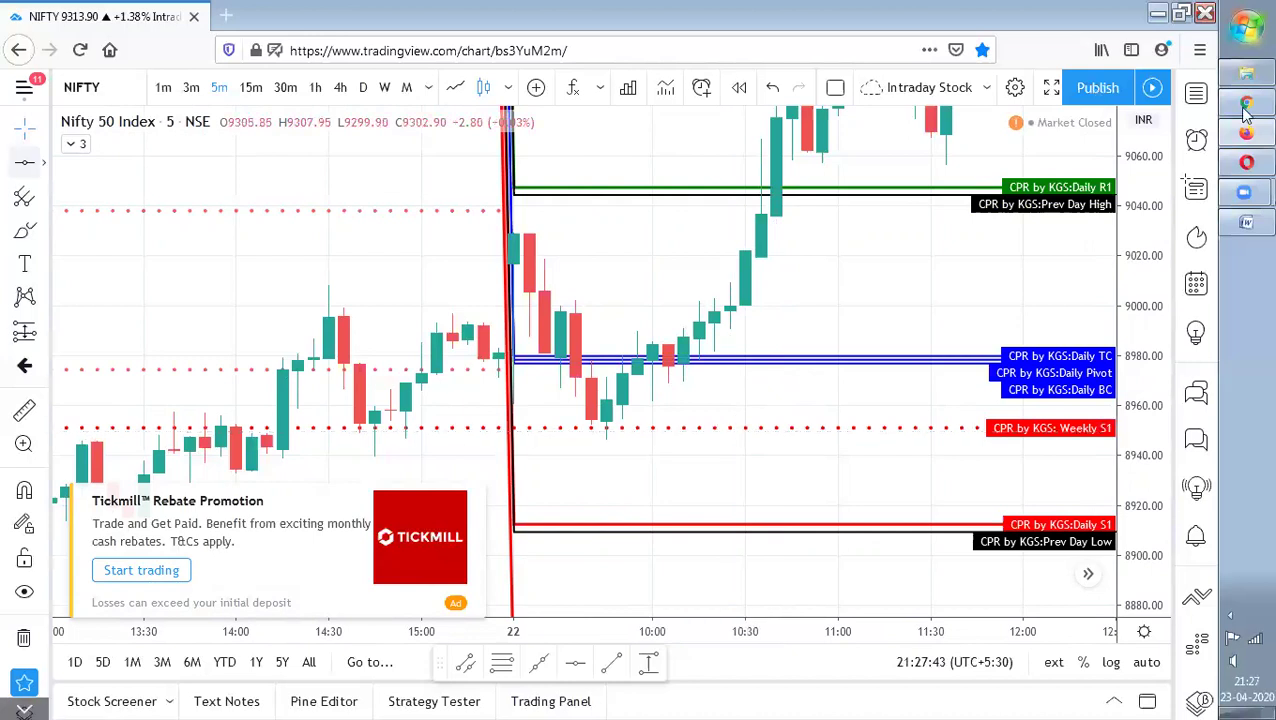
key(alt+Tab)
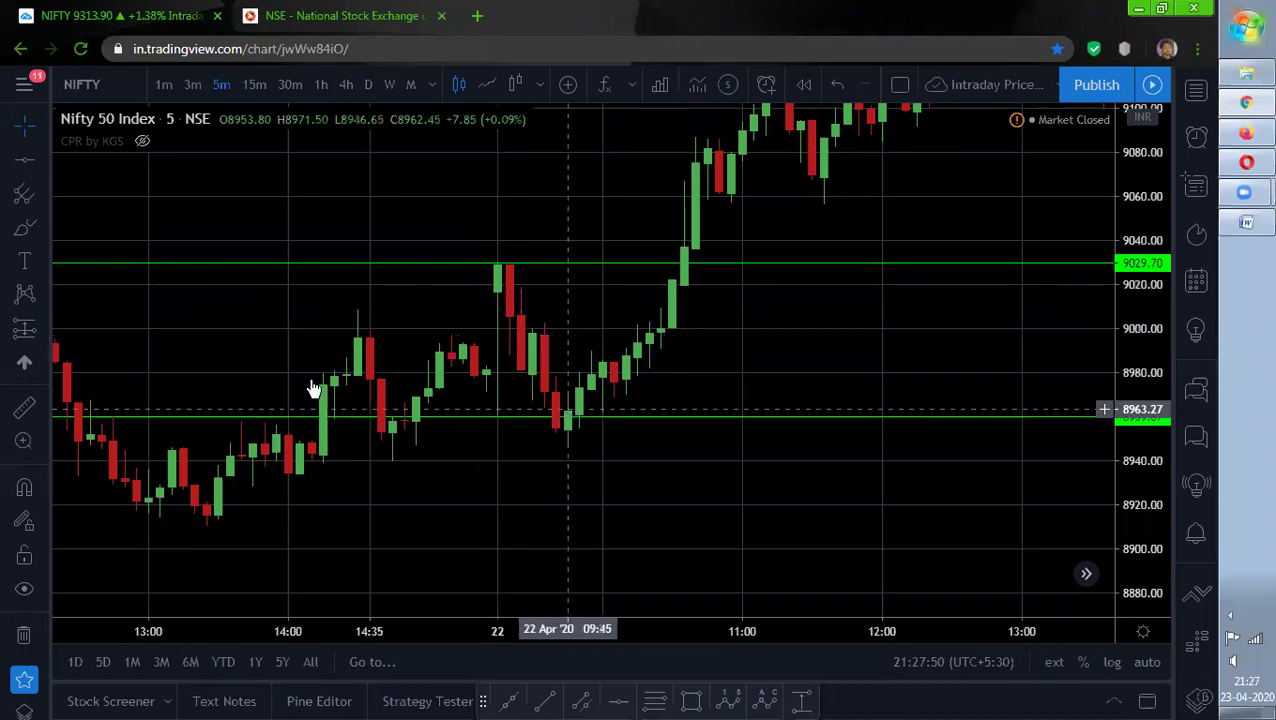
- Drag the lower green line from 8959.87 down to about 8952.63 near 22 April's morning low
click(615, 427)
drag(609, 421, 618, 416)
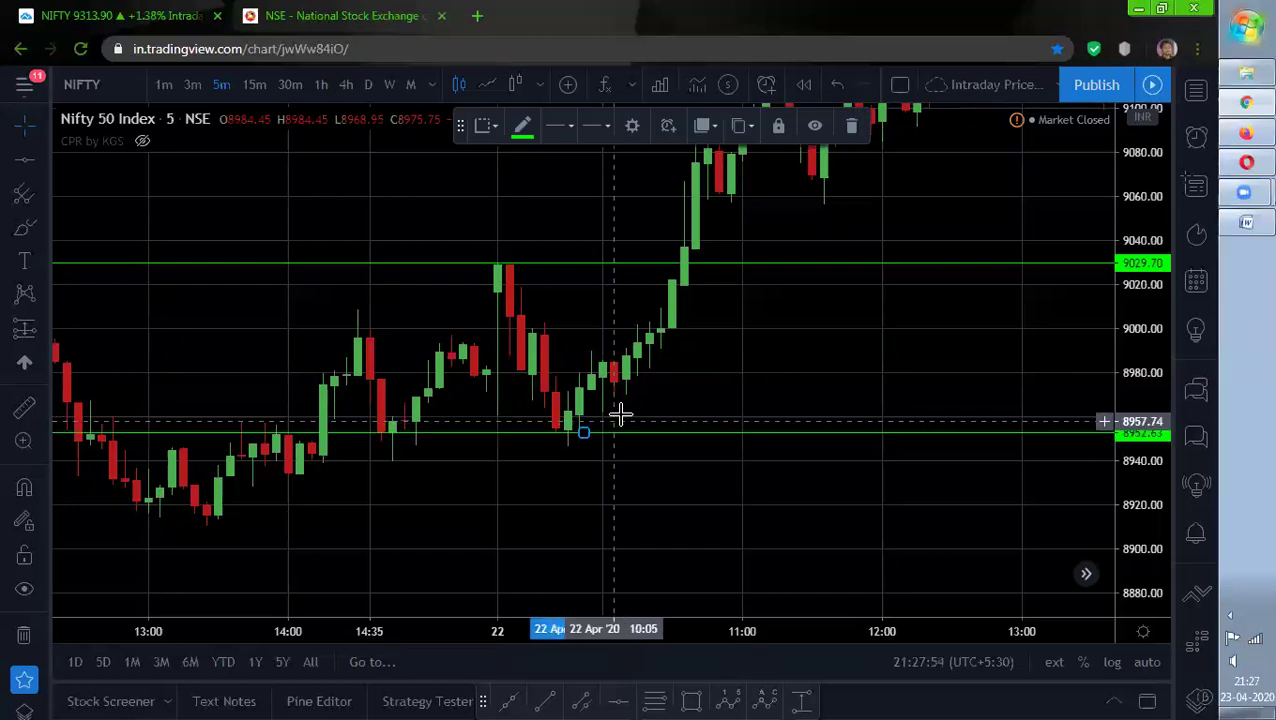
click(746, 350)
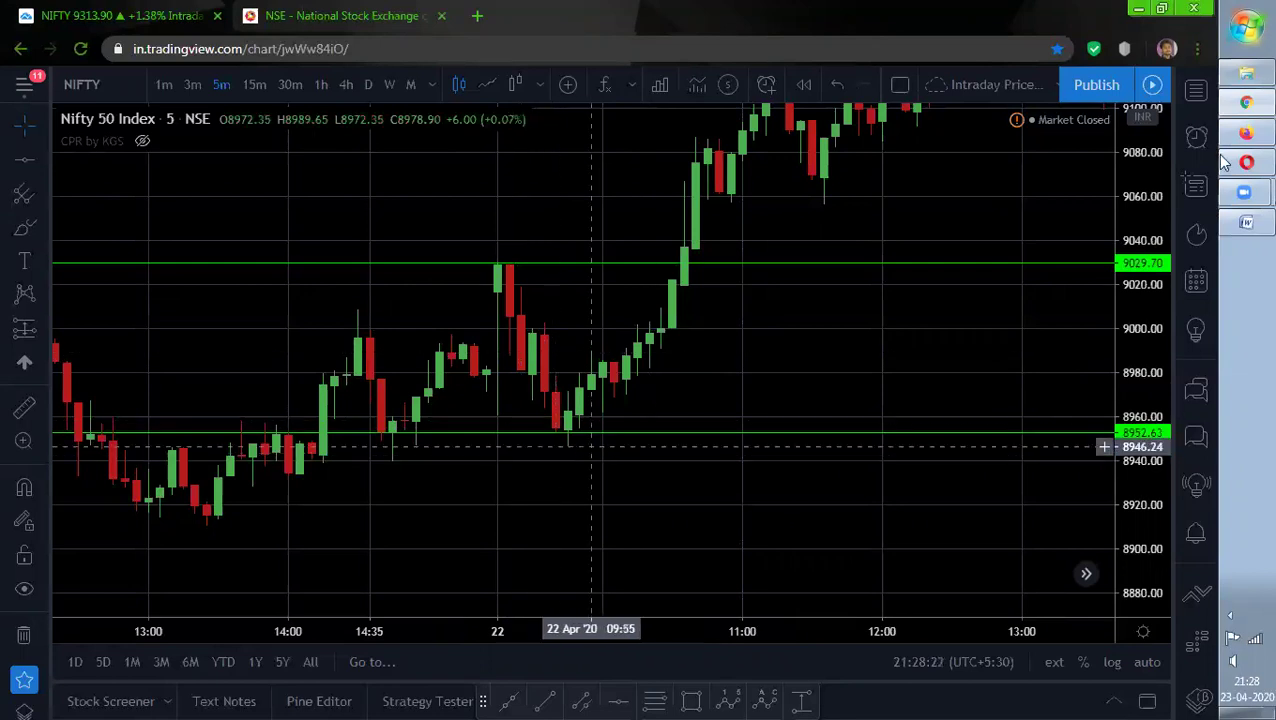
key(alt+Tab)
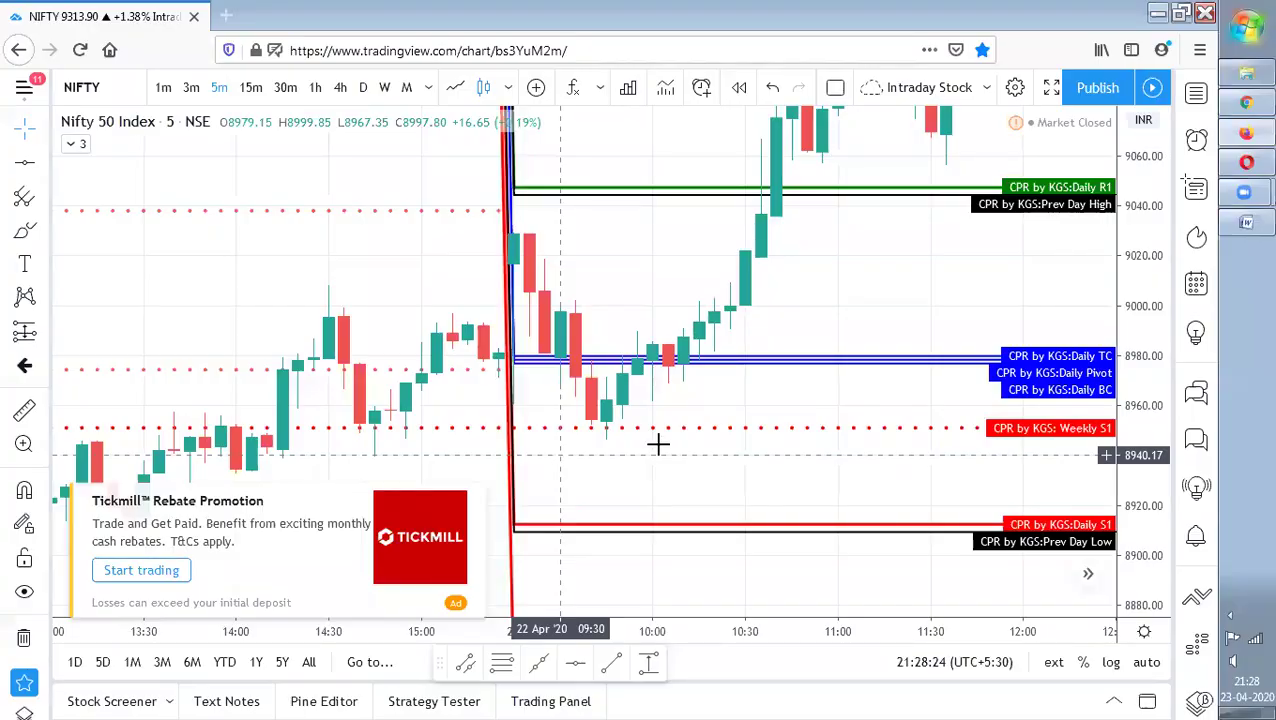
mouse_move(606, 421)
mouse_down()
mouse_move(683, 437)
mouse_move(666, 415)
mouse_up()
drag(580, 455, 575, 432)
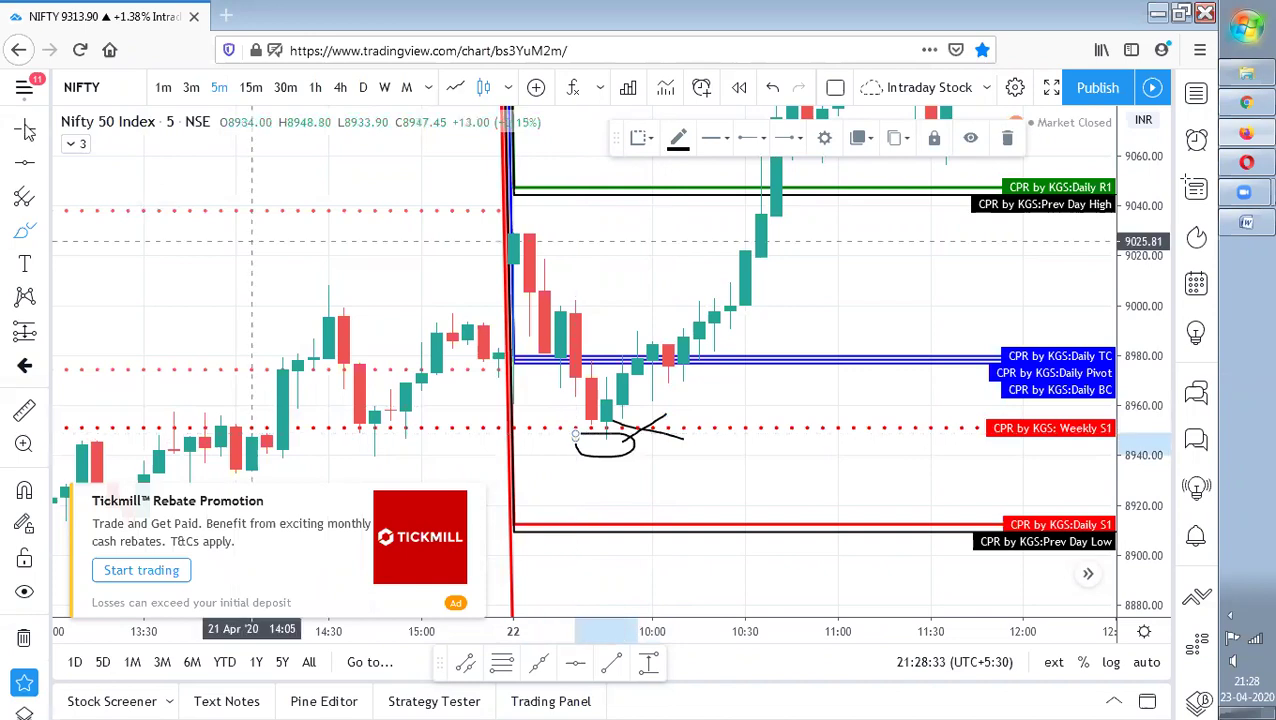
right_click(900, 280)
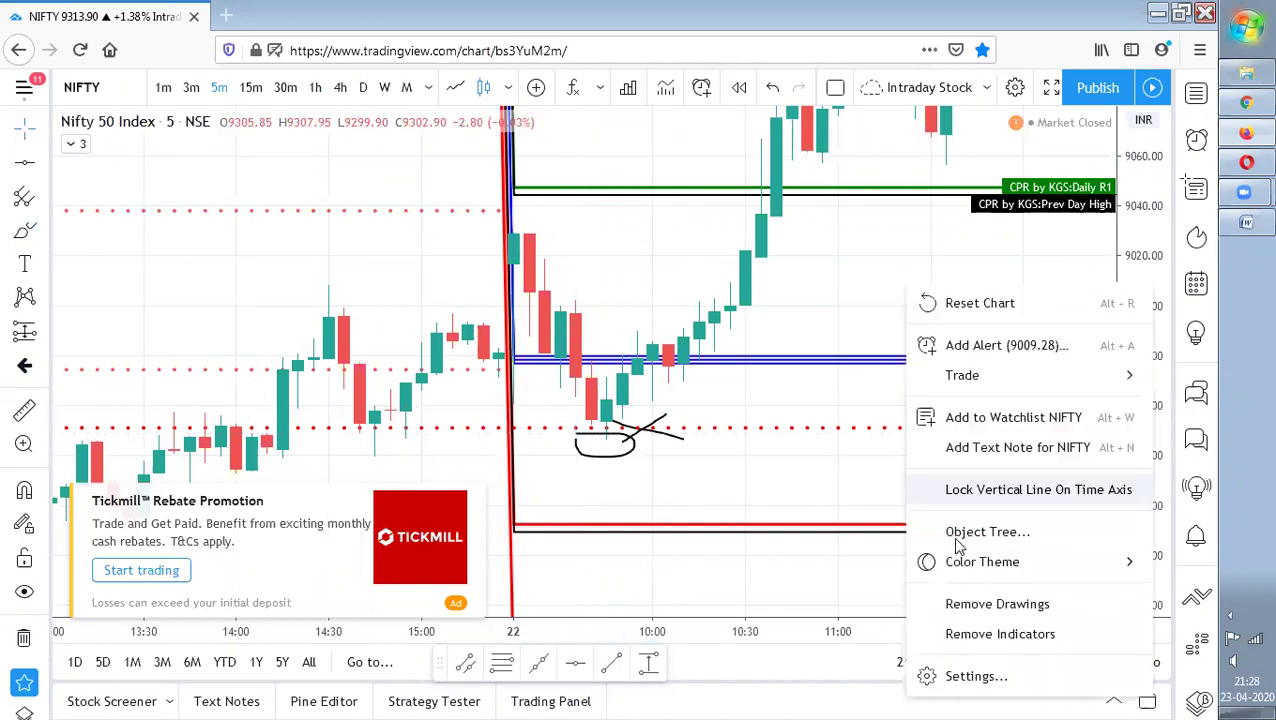
click(1000, 604)
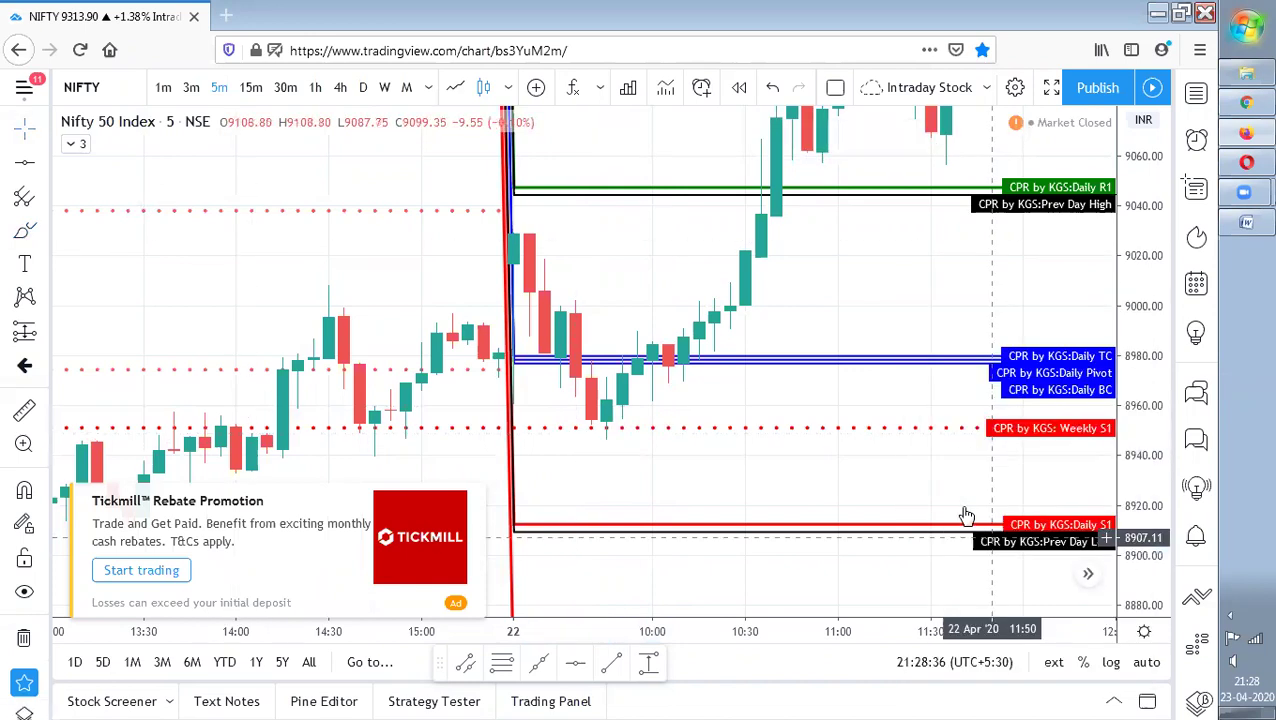
click(1248, 118)
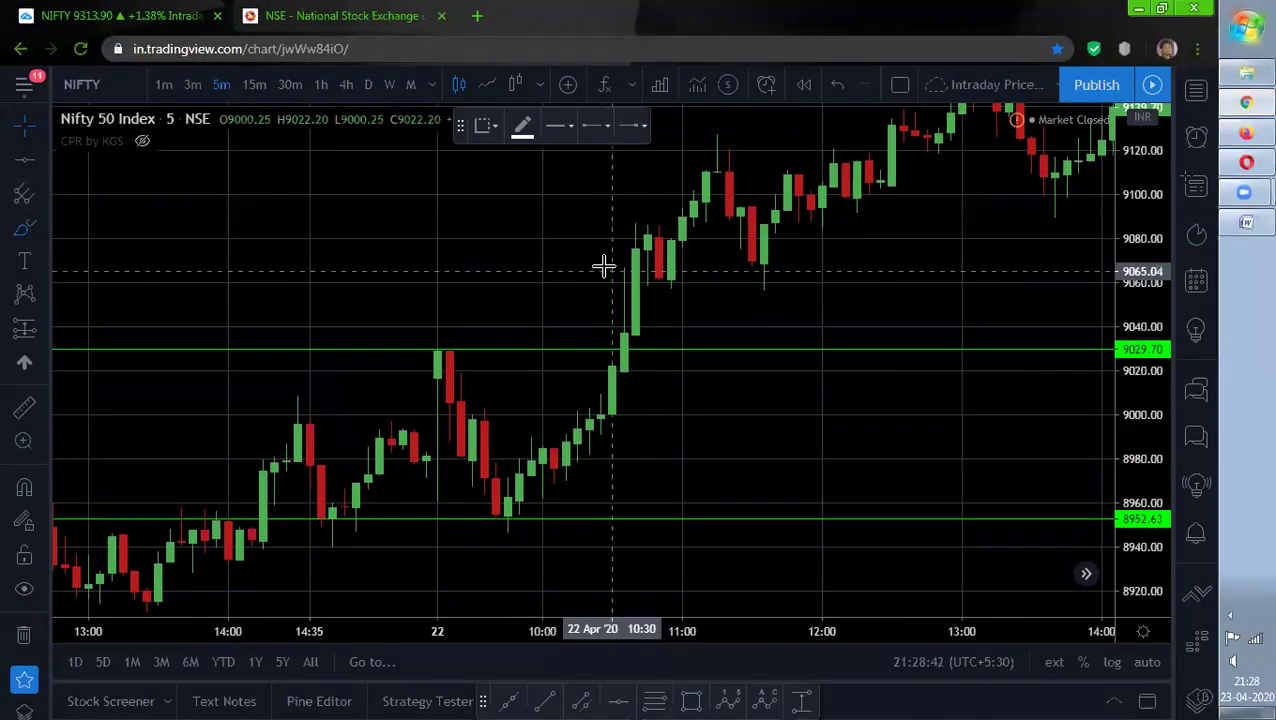
- Brush-underline the breakout candles near 9067, delete the extra curve, and check the comments inbox
drag(604, 265, 709, 261)
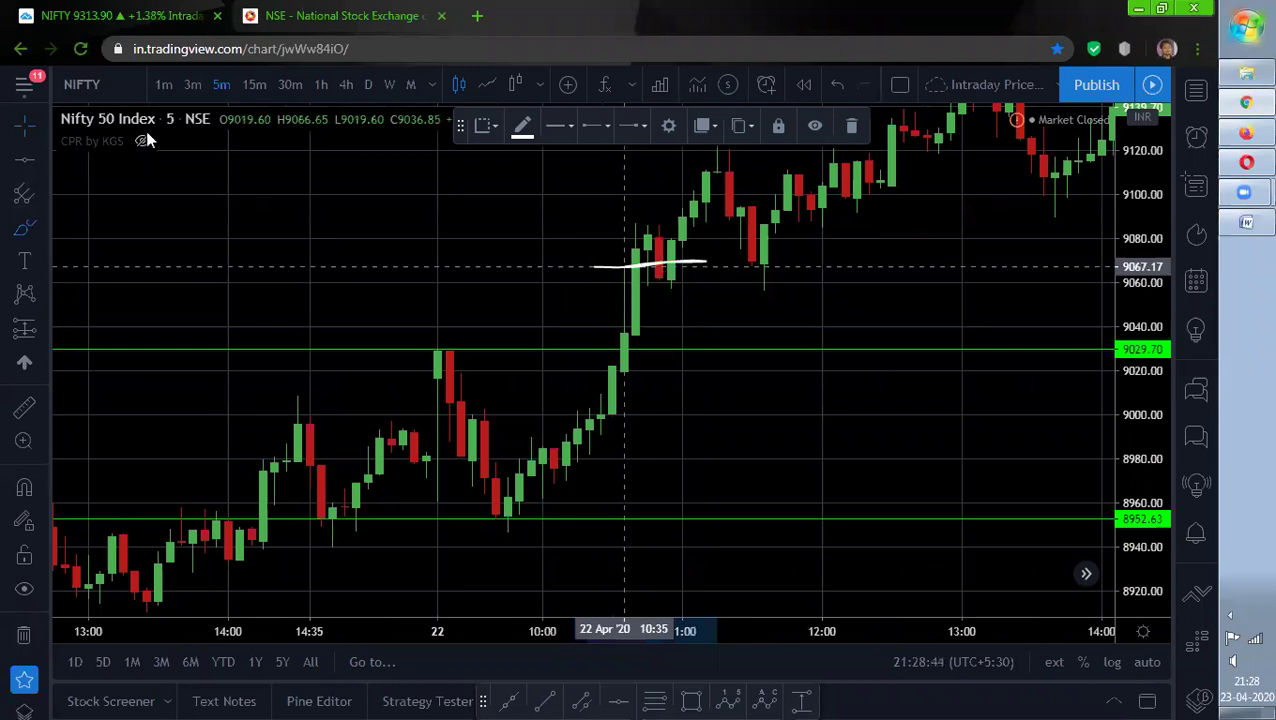
click(43, 125)
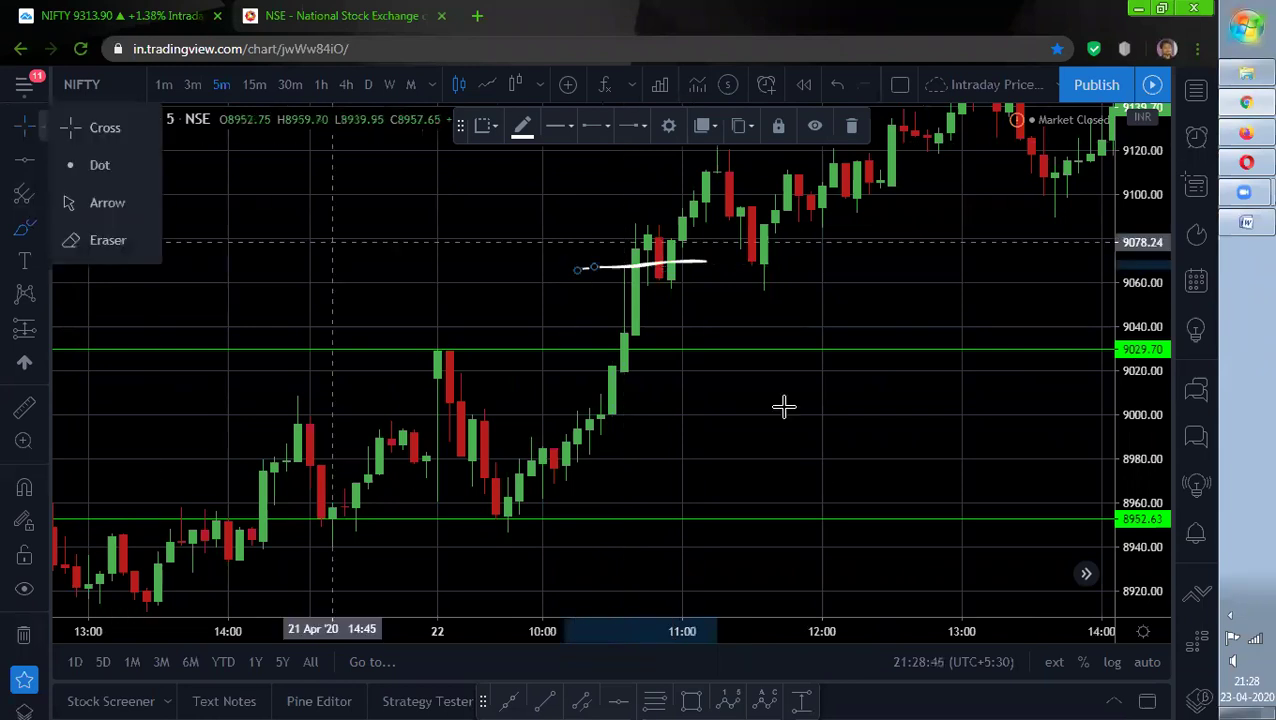
drag(769, 503, 855, 386)
click(851, 125)
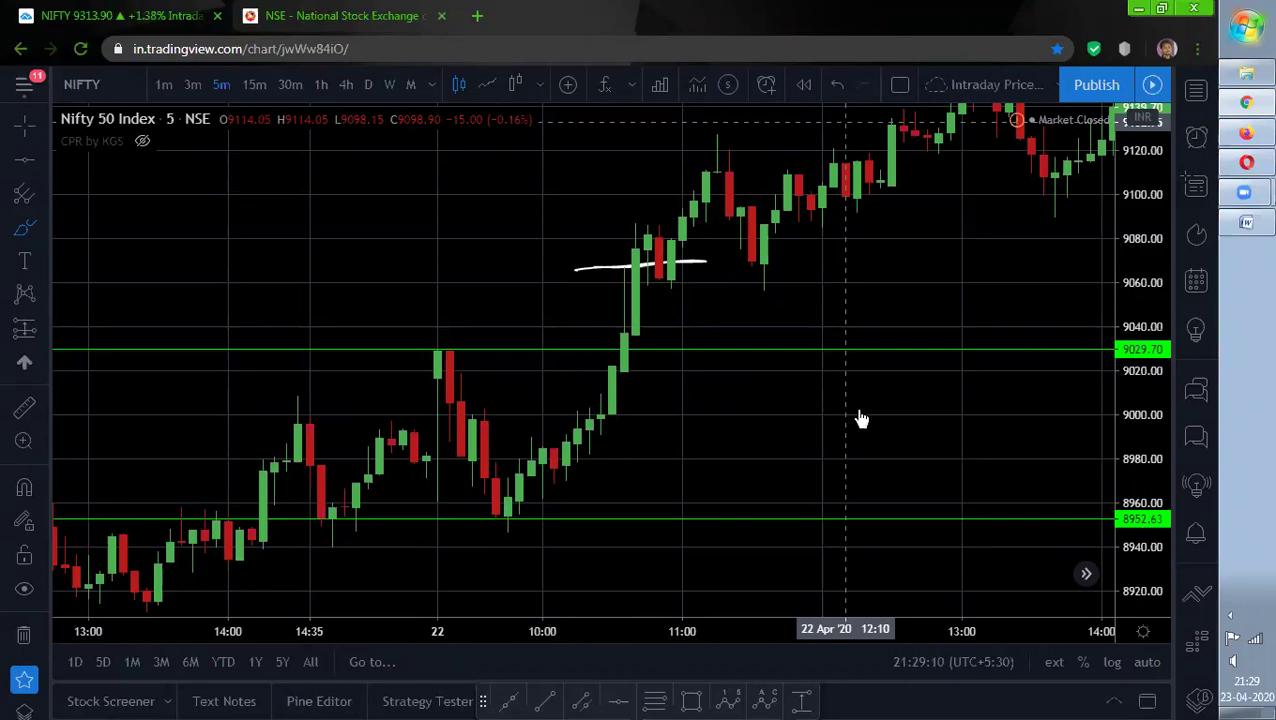
key(alt+Tab)
scroll(482, 506, up, 1)
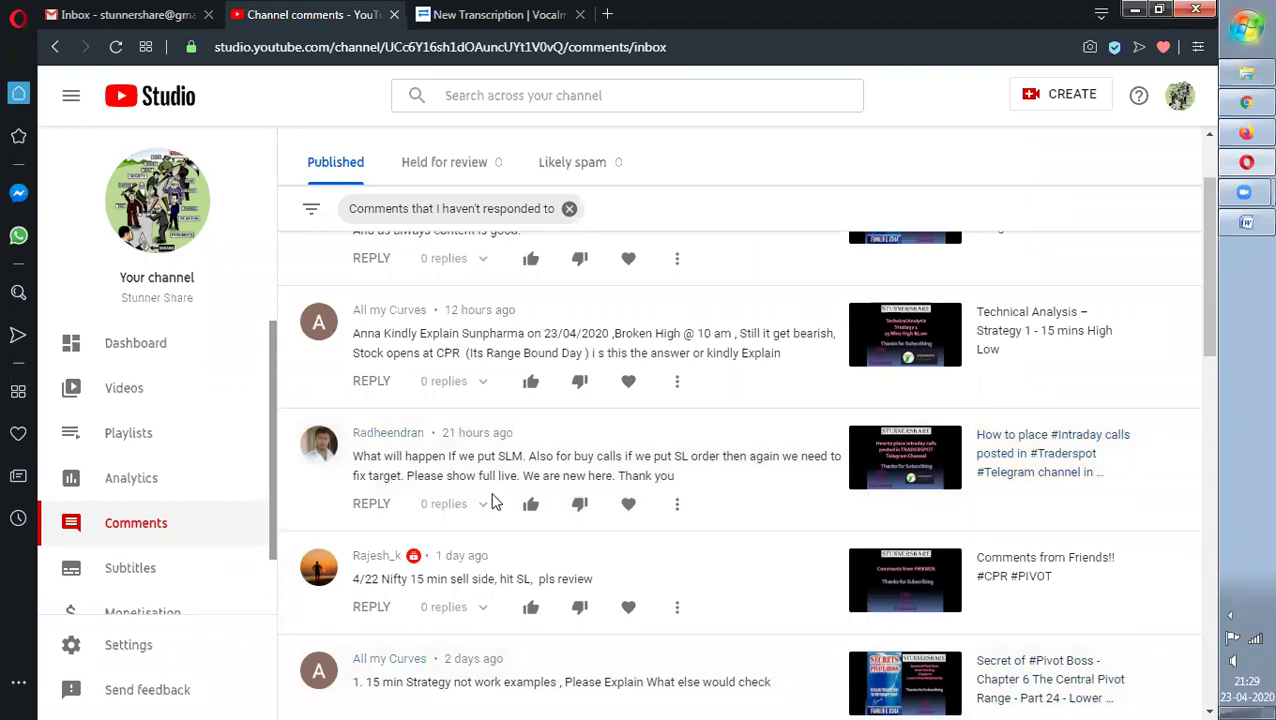
- Scroll to the top of the unanswered comments and return to the Nifty 5-minute chart
scroll(424, 470, up, 2)
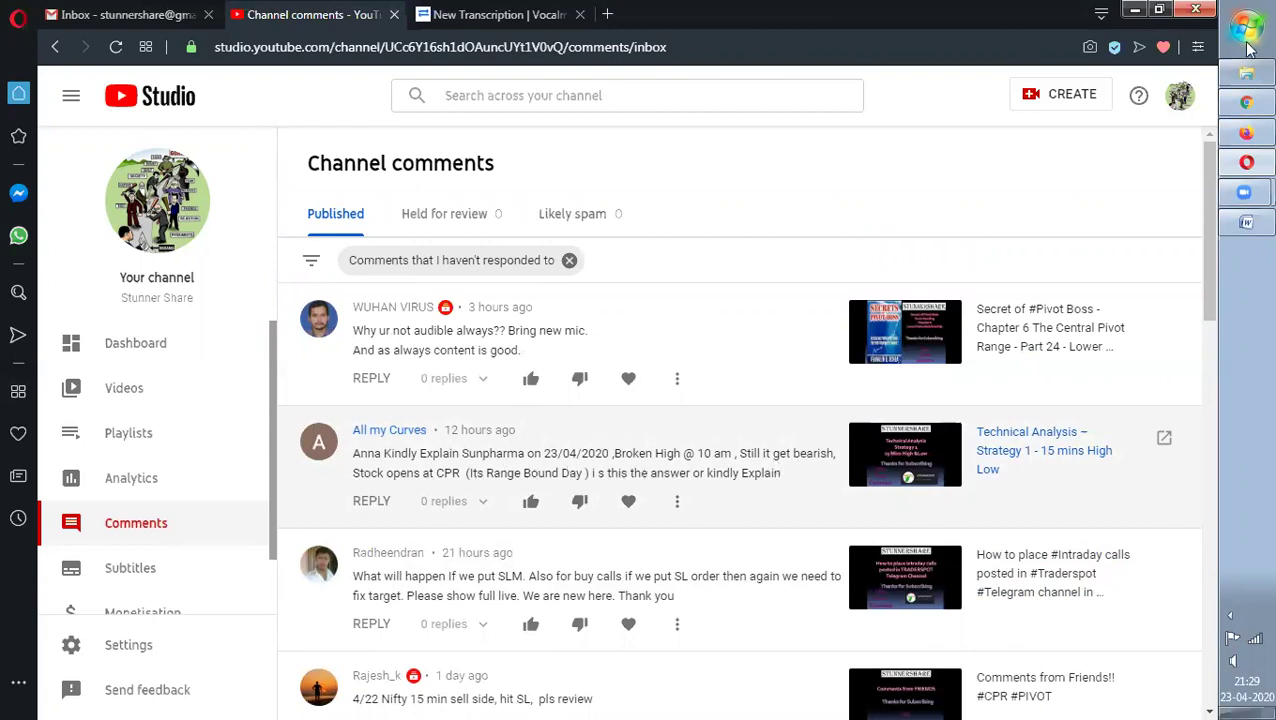
key(alt+Tab)
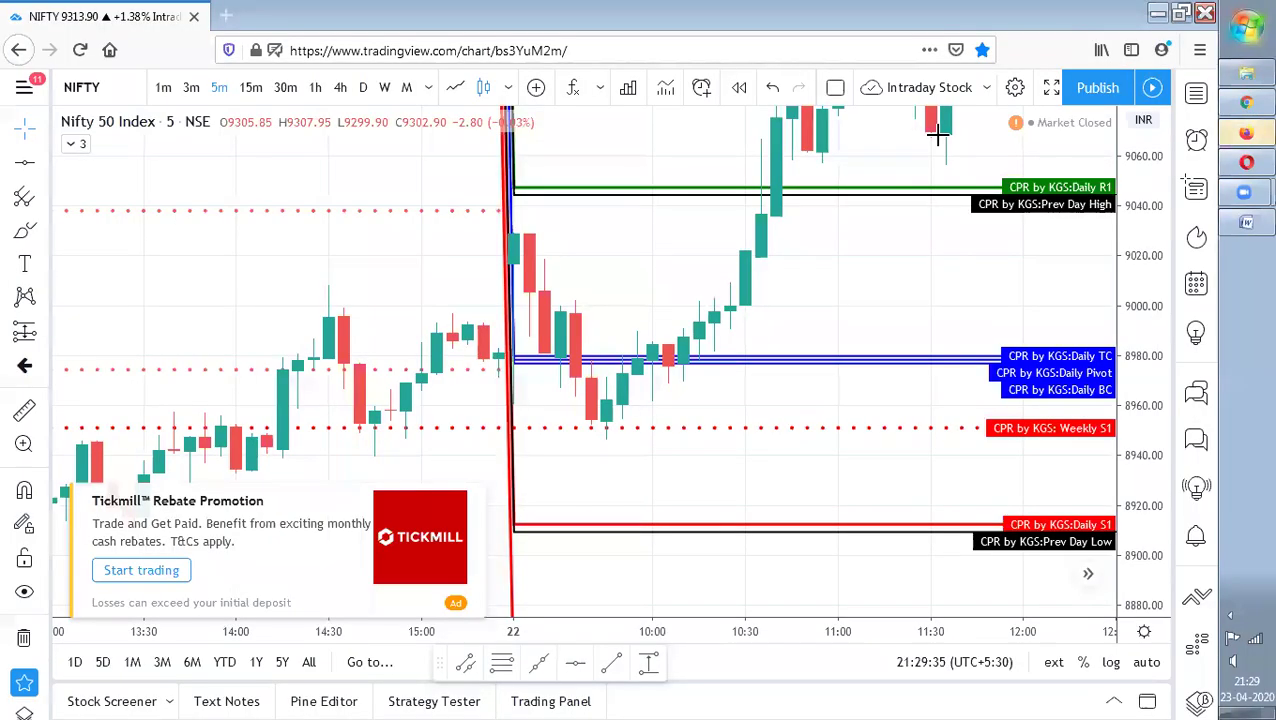
- Open the SUN PHARMACEUTICAL chart on NSE by searching SUNPHA
click(100, 87)
text(SUNPHA)
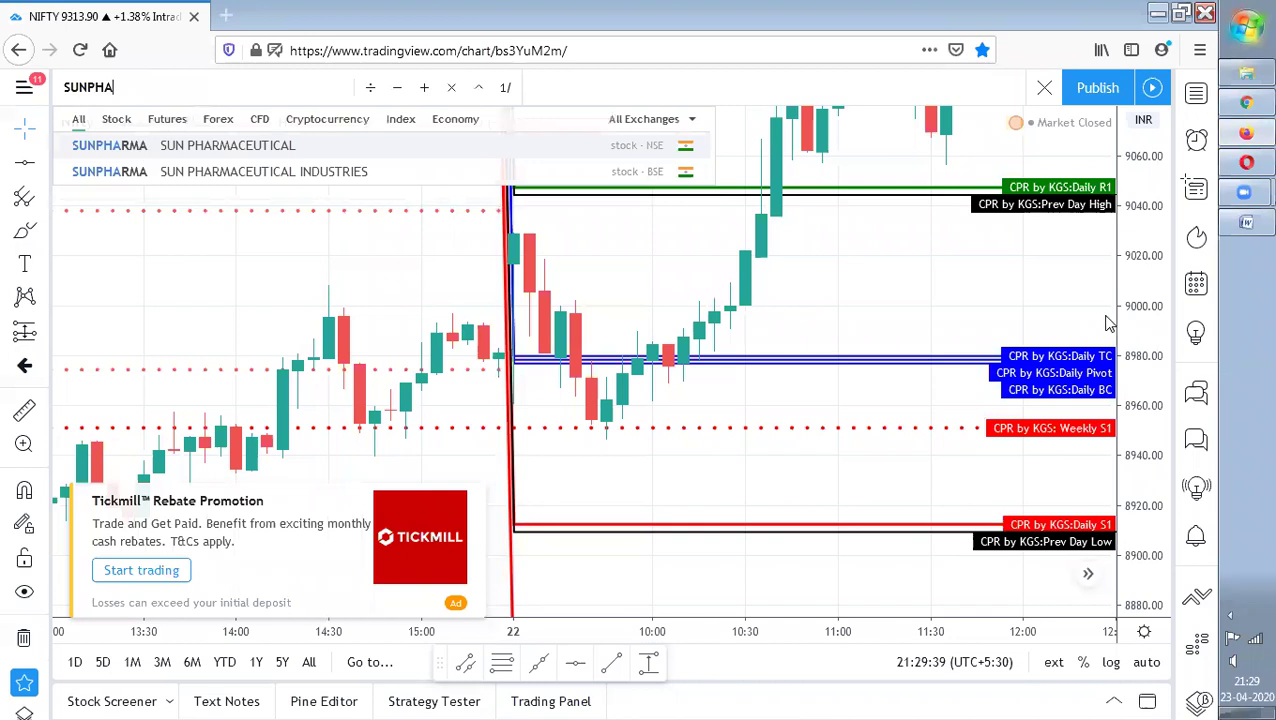
key(Return)
drag(836, 493, 812, 447)
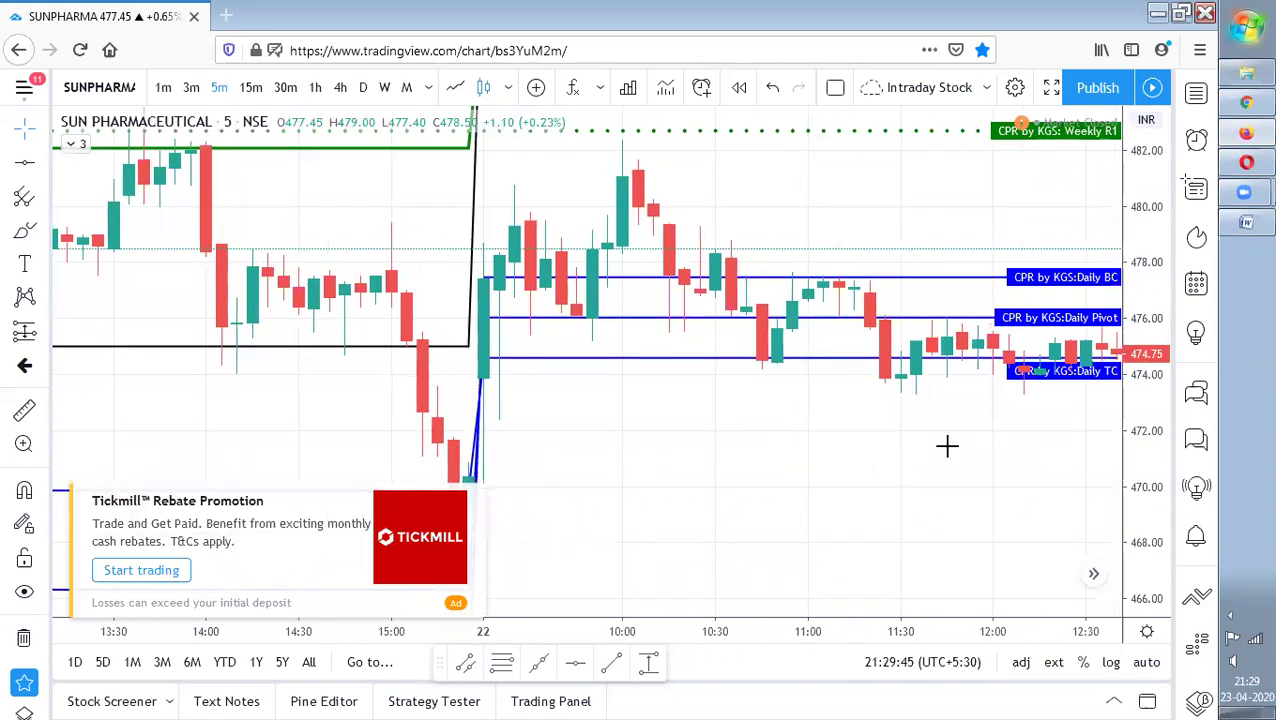
- Draw horizontal lines at 480.80 and 468.85 on the Sun Pharma chart
key(alt+h)
click(587, 222)
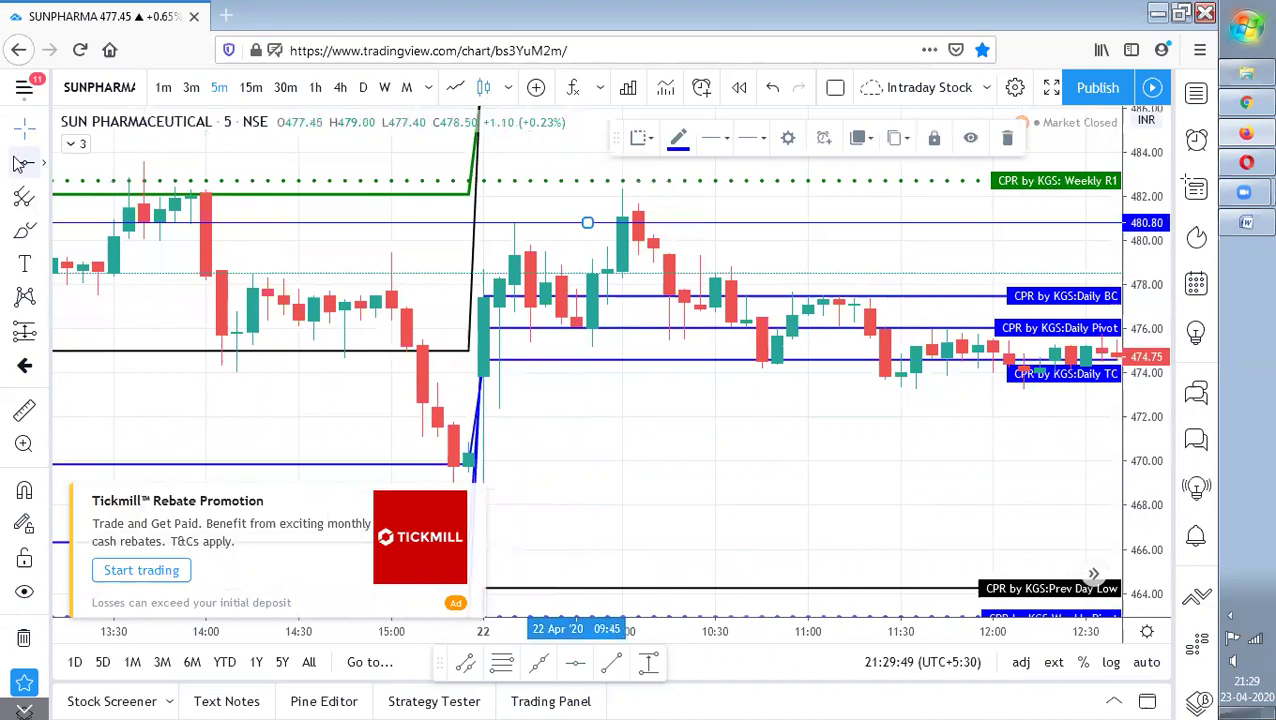
click(664, 485)
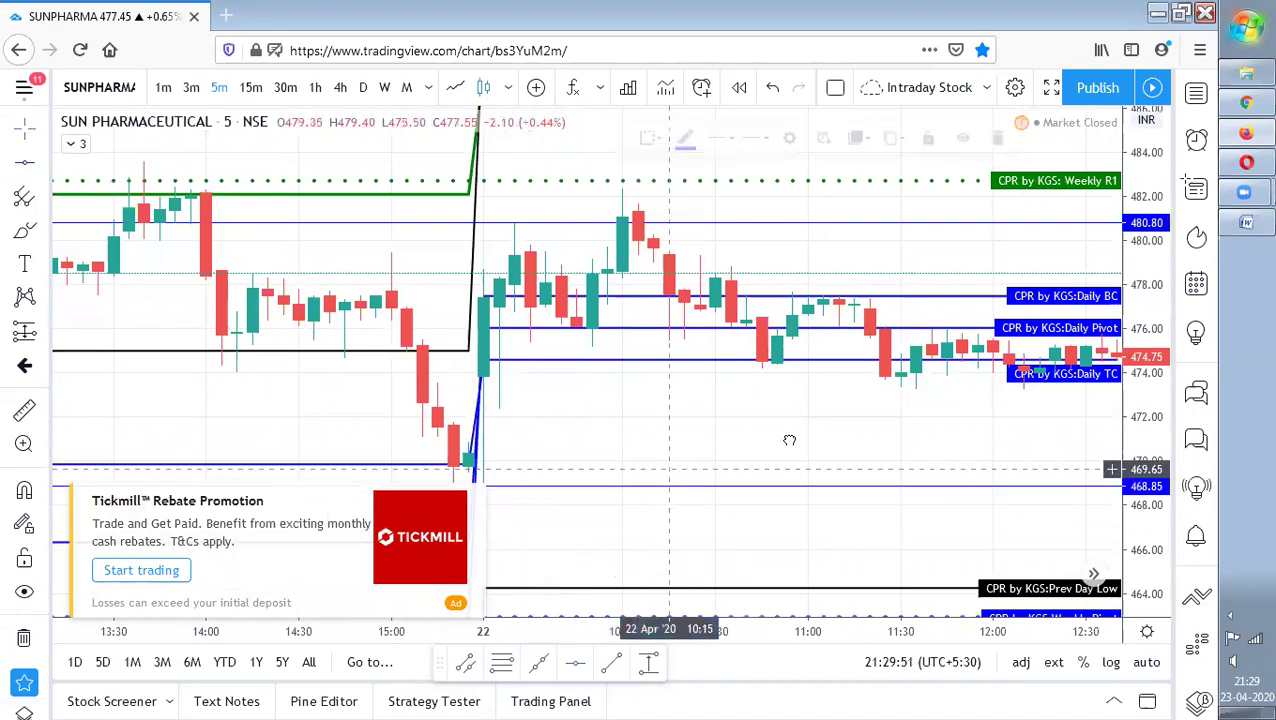
scroll(755, 464, left, 2)
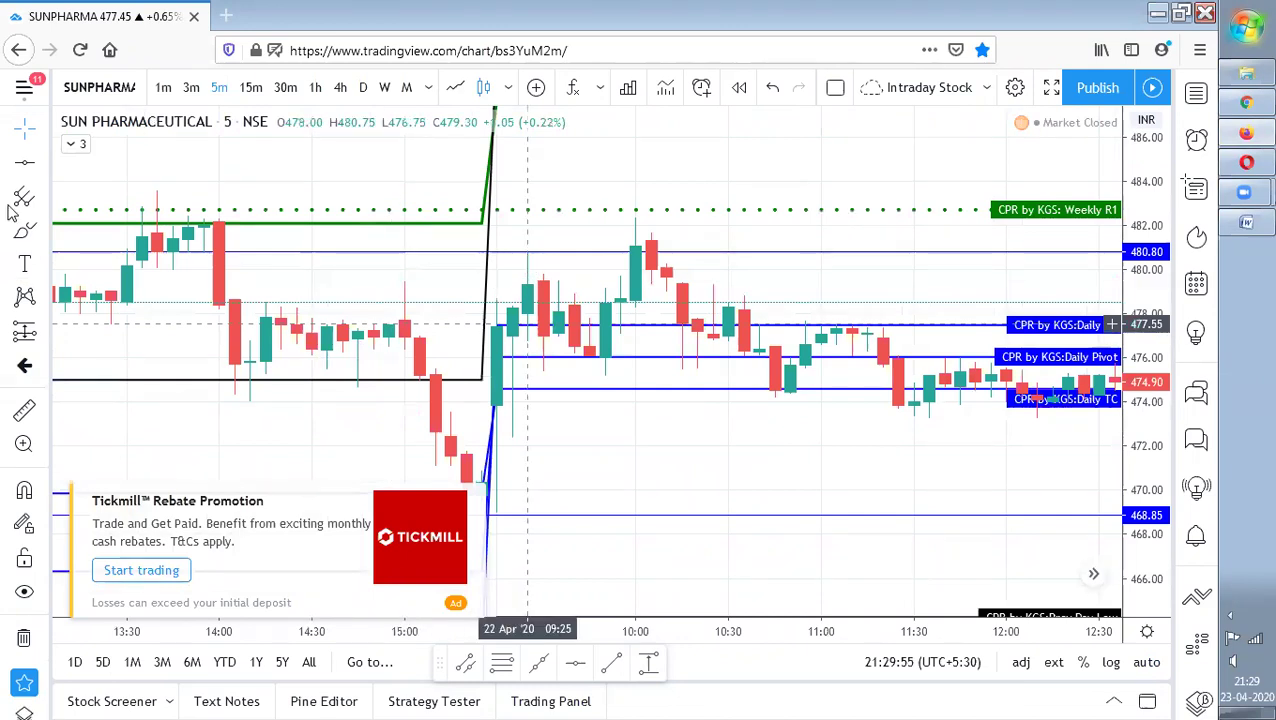
- Brush-circle the candles breaking above 480.80 and underline the 483 high
click(593, 250)
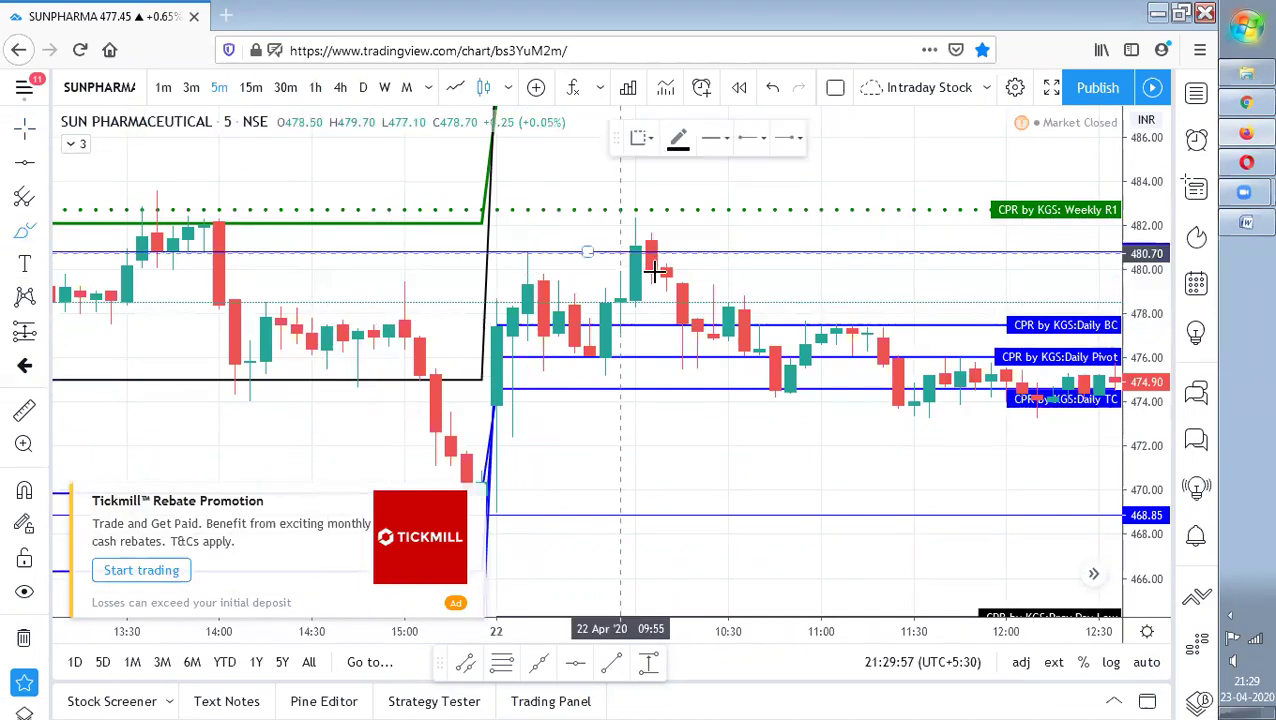
drag(625, 267, 612, 213)
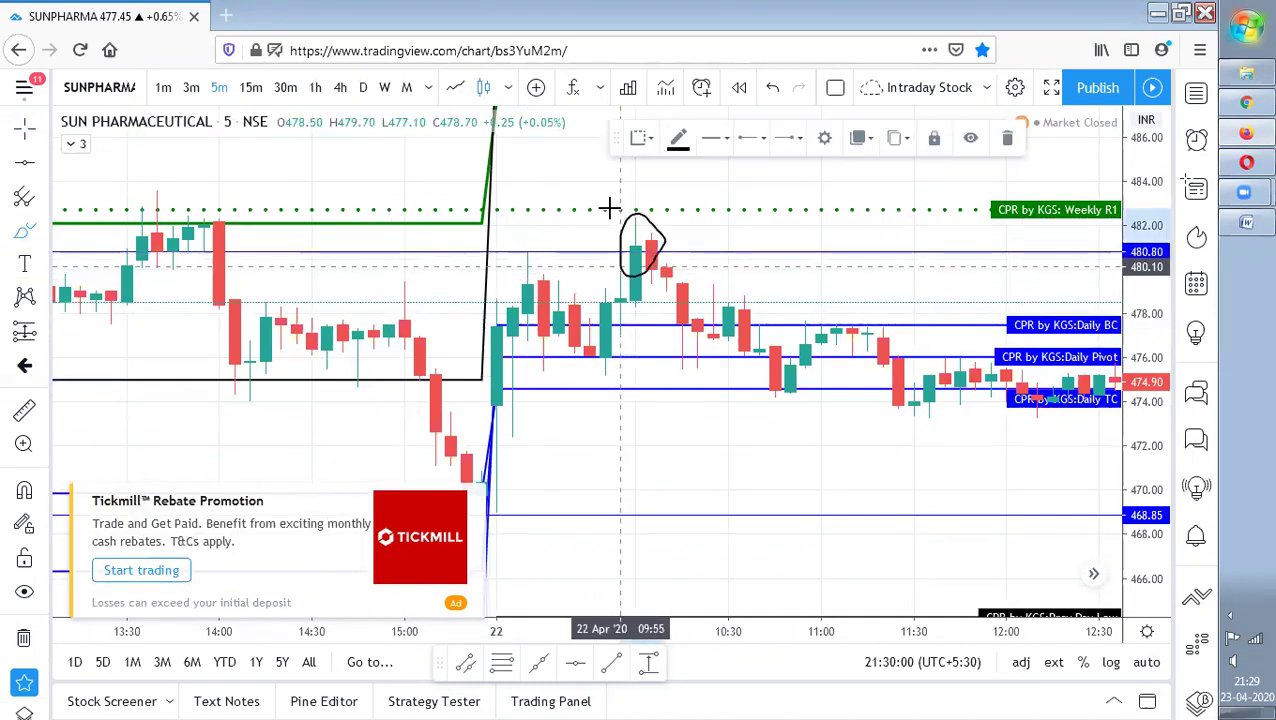
drag(727, 209, 608, 209)
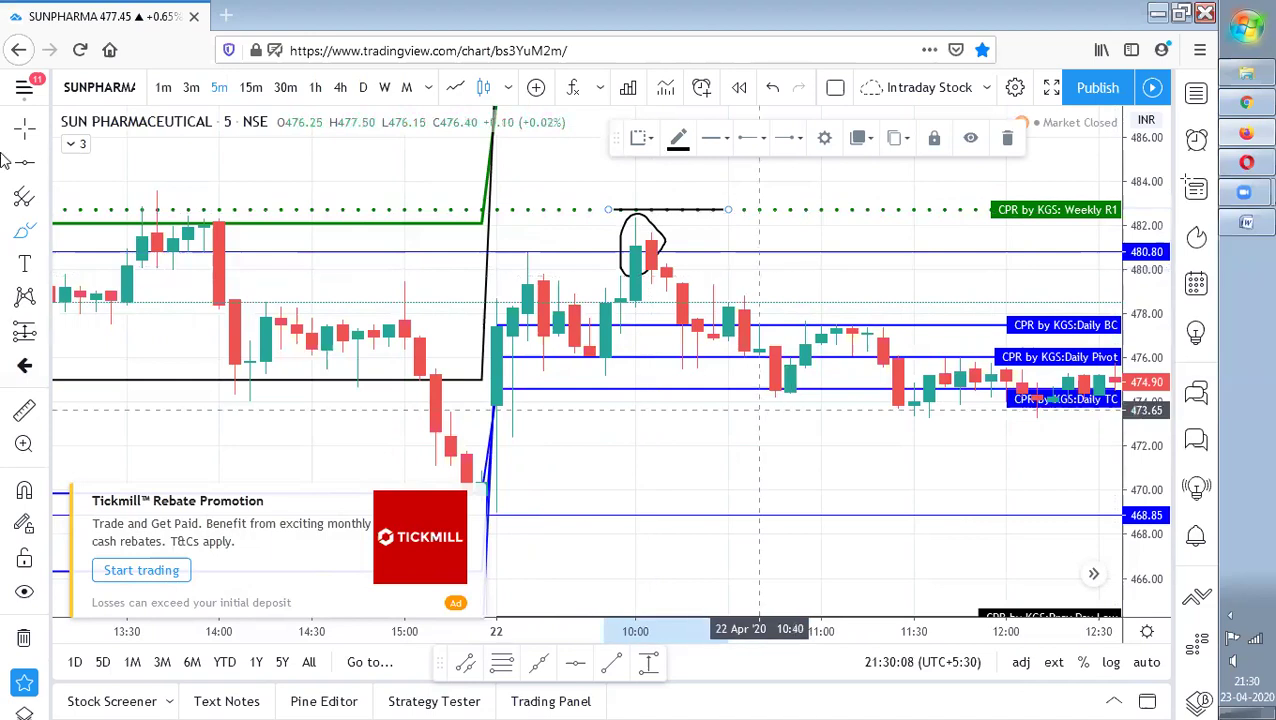
click(735, 461)
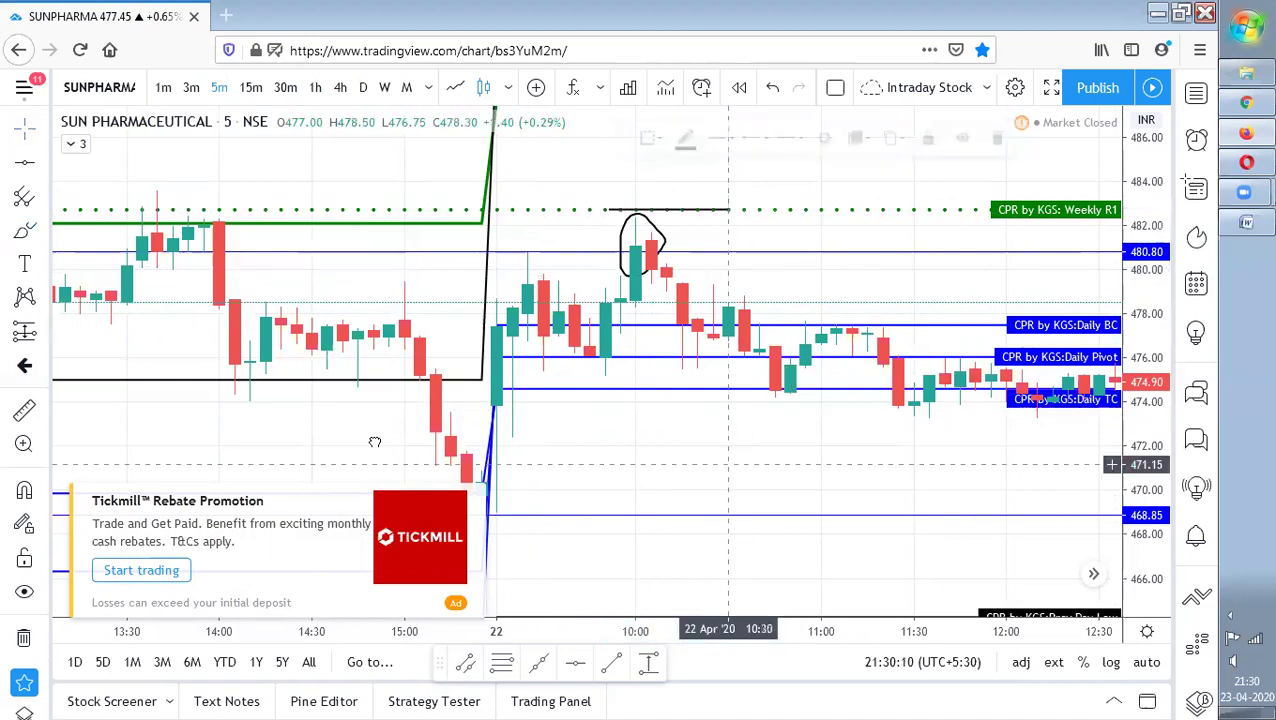
- Remove all drawings from the chart and return to the YouTube Studio comments
scroll(846, 419, right, 5)
scroll(817, 527, left, 4)
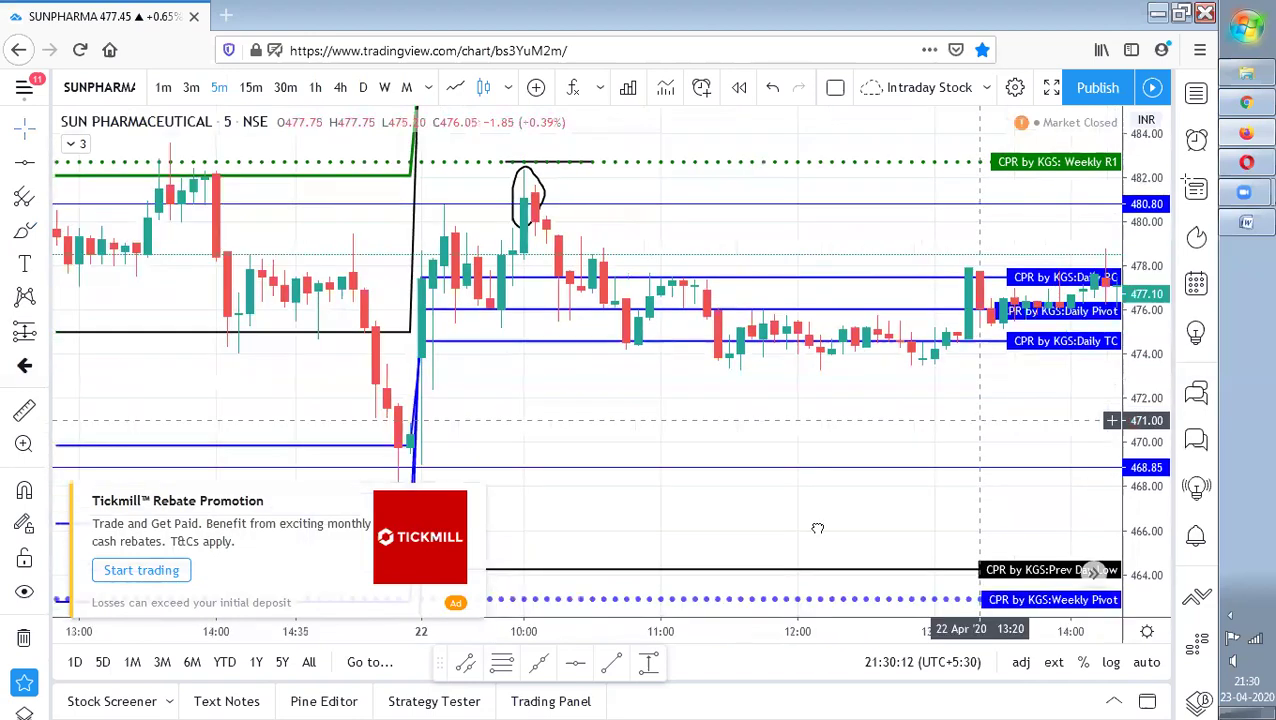
scroll(567, 498, left, 1)
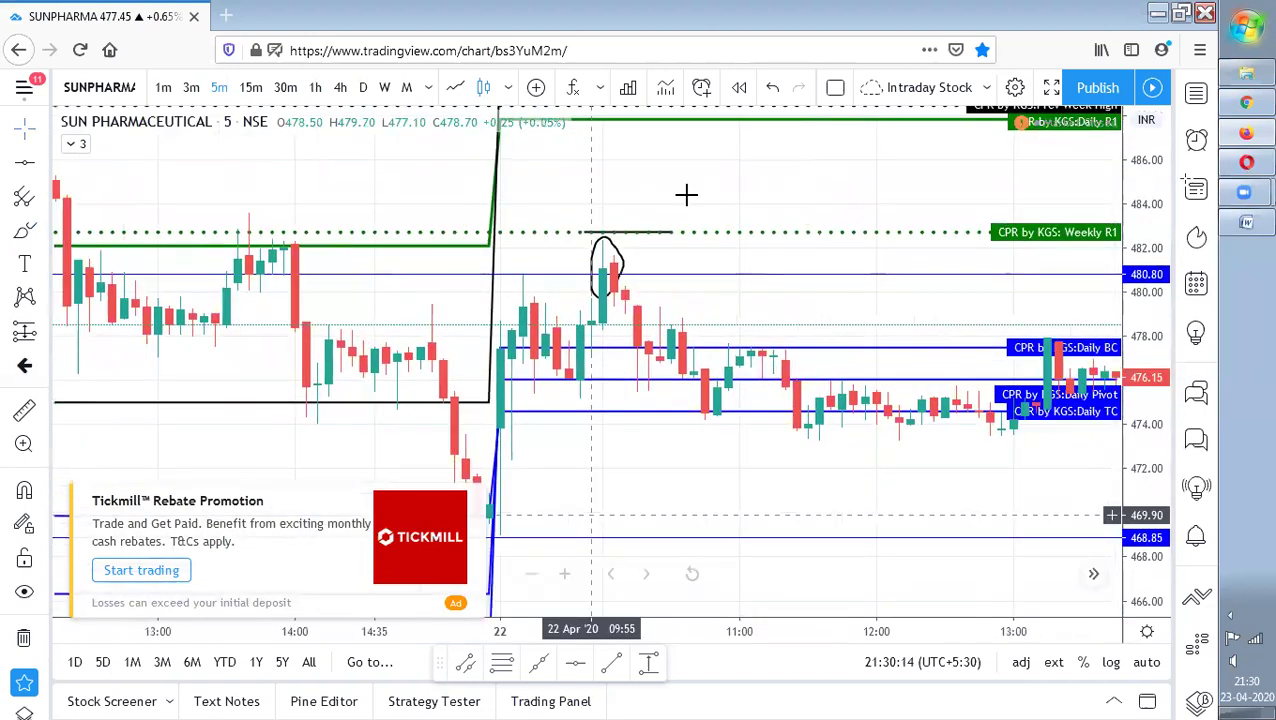
right_click(775, 545)
click(772, 518)
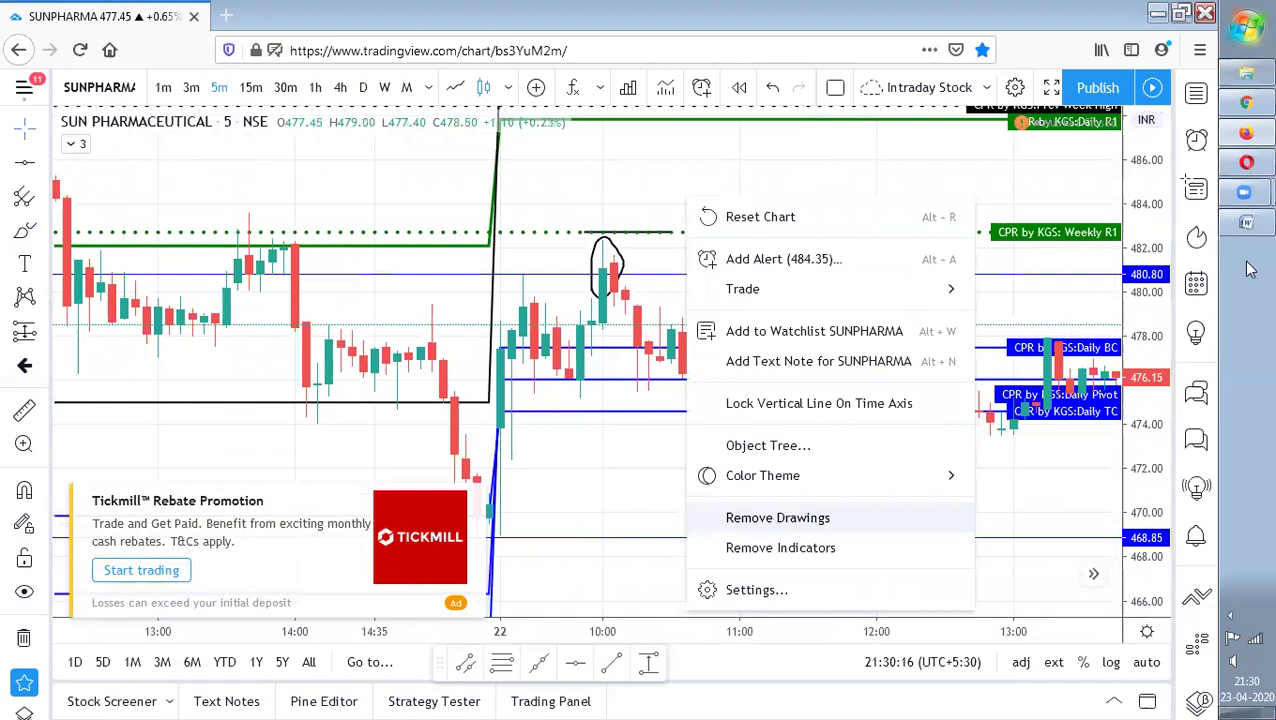
click(1247, 170)
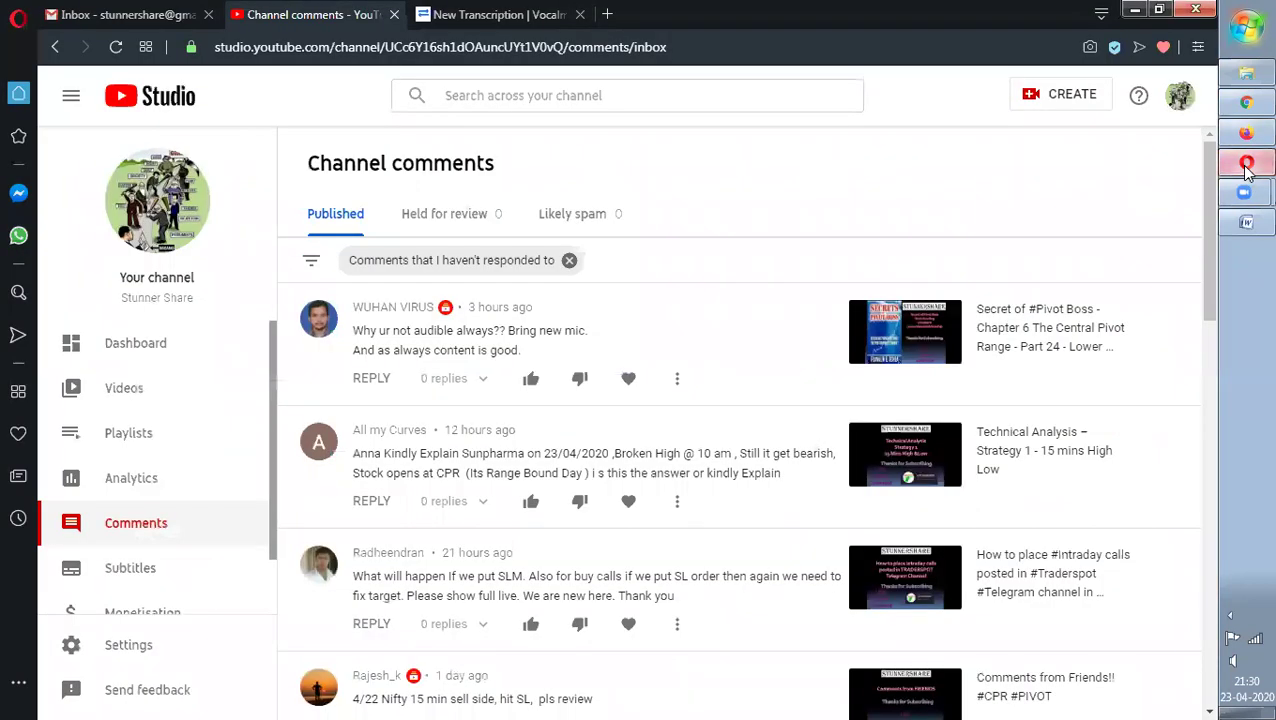
- Return to the Sun Pharma chart and move it to 23 April
key(alt+Tab)
drag(474, 617, 564, 492)
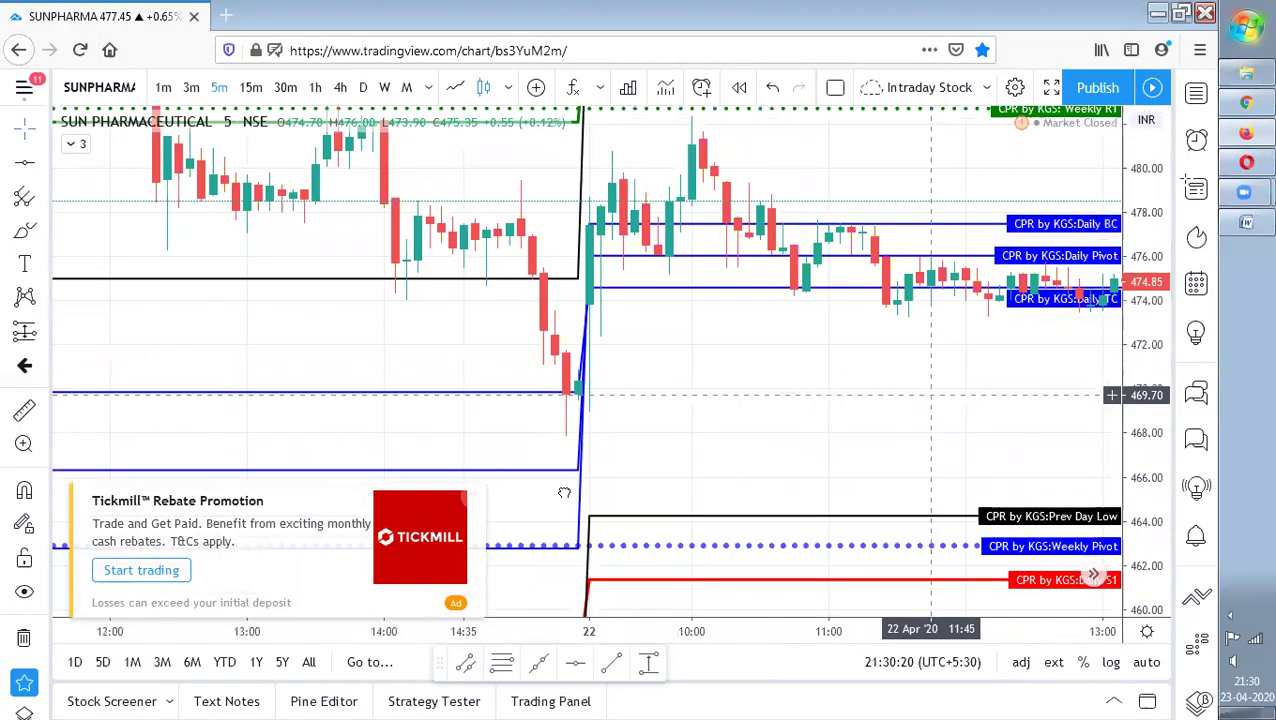
scroll(906, 447, right, 5)
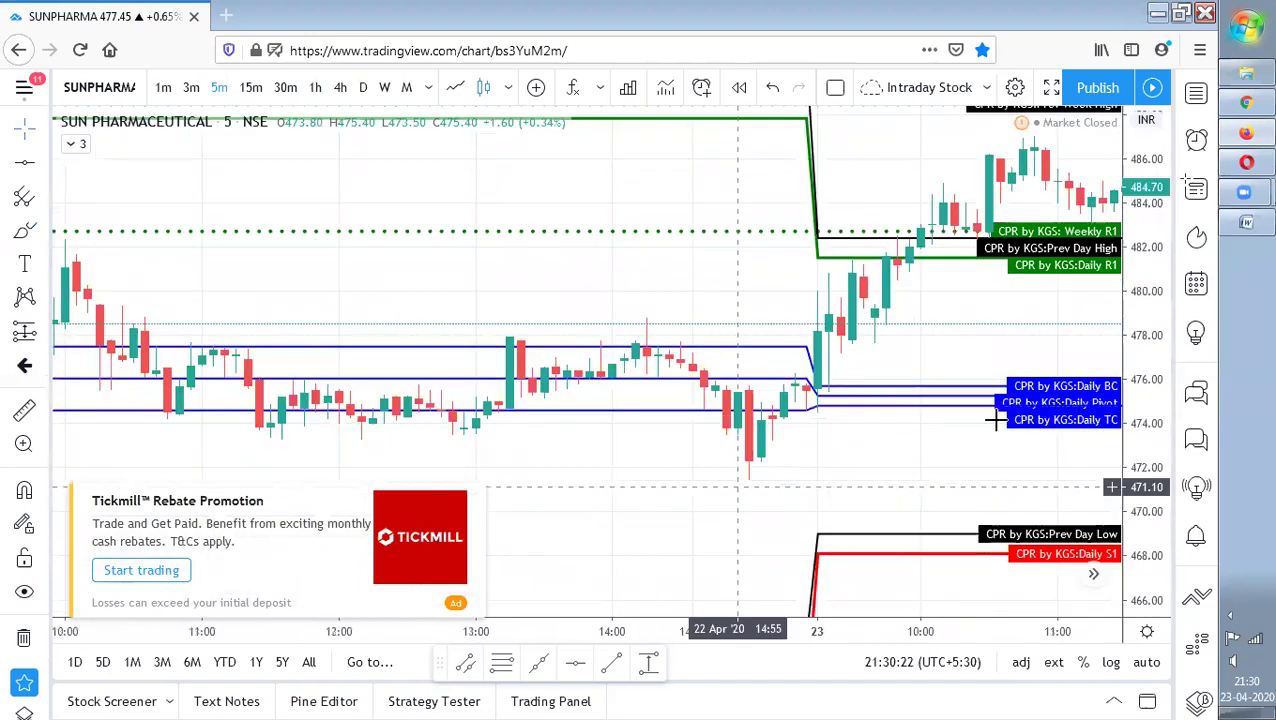
scroll(995, 420, right, 5)
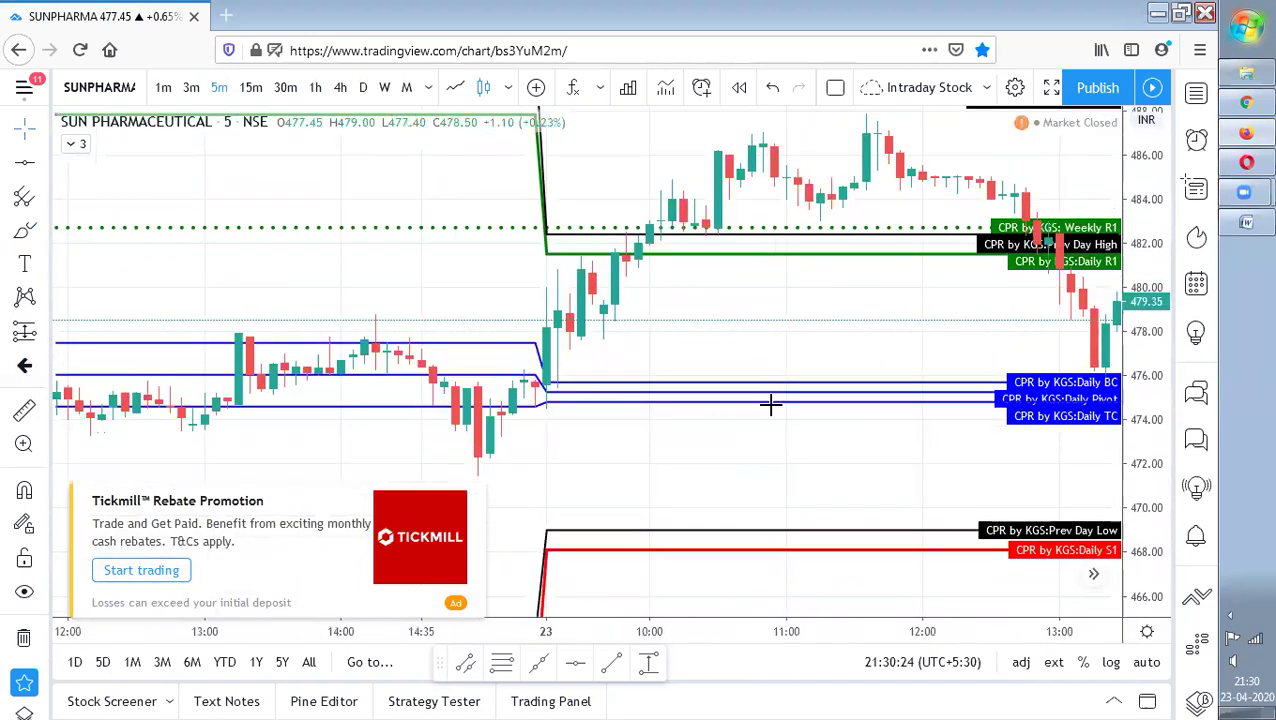
scroll(769, 406, right, 2)
scroll(165, 279, right, 2)
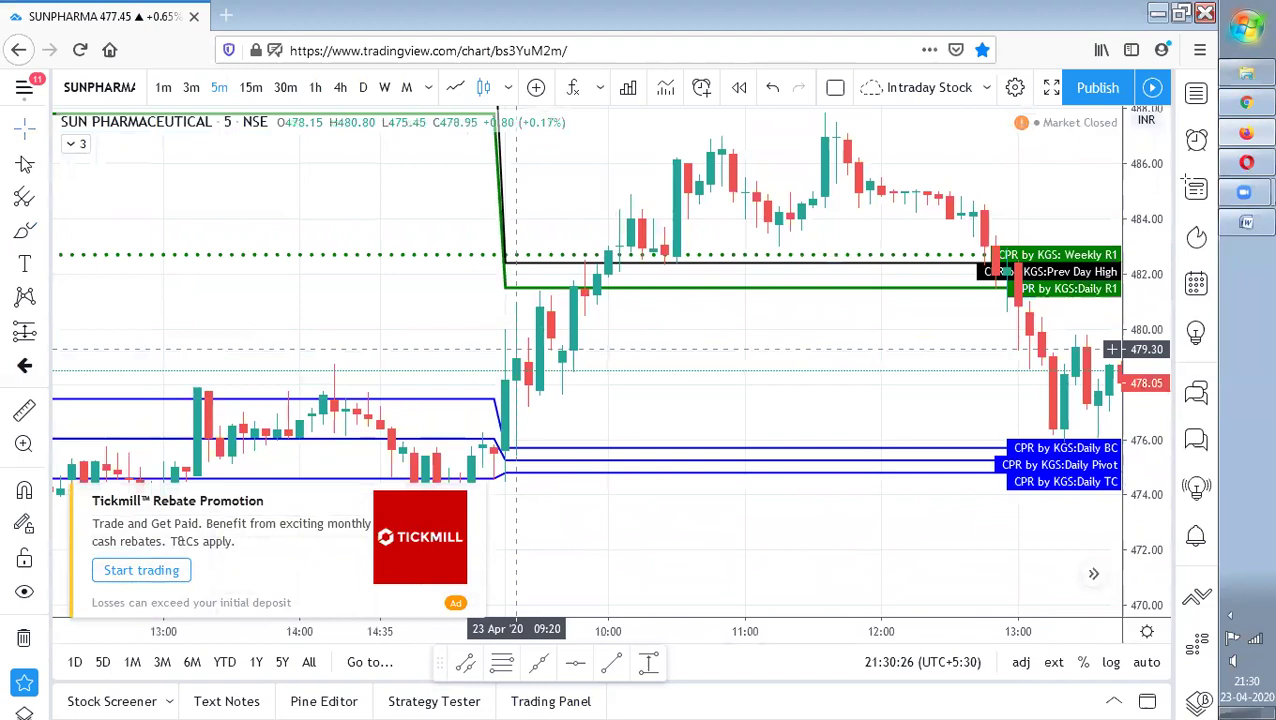
- Draw a horizontal line at 480.80 on the 23 April chart
key(alt+h)
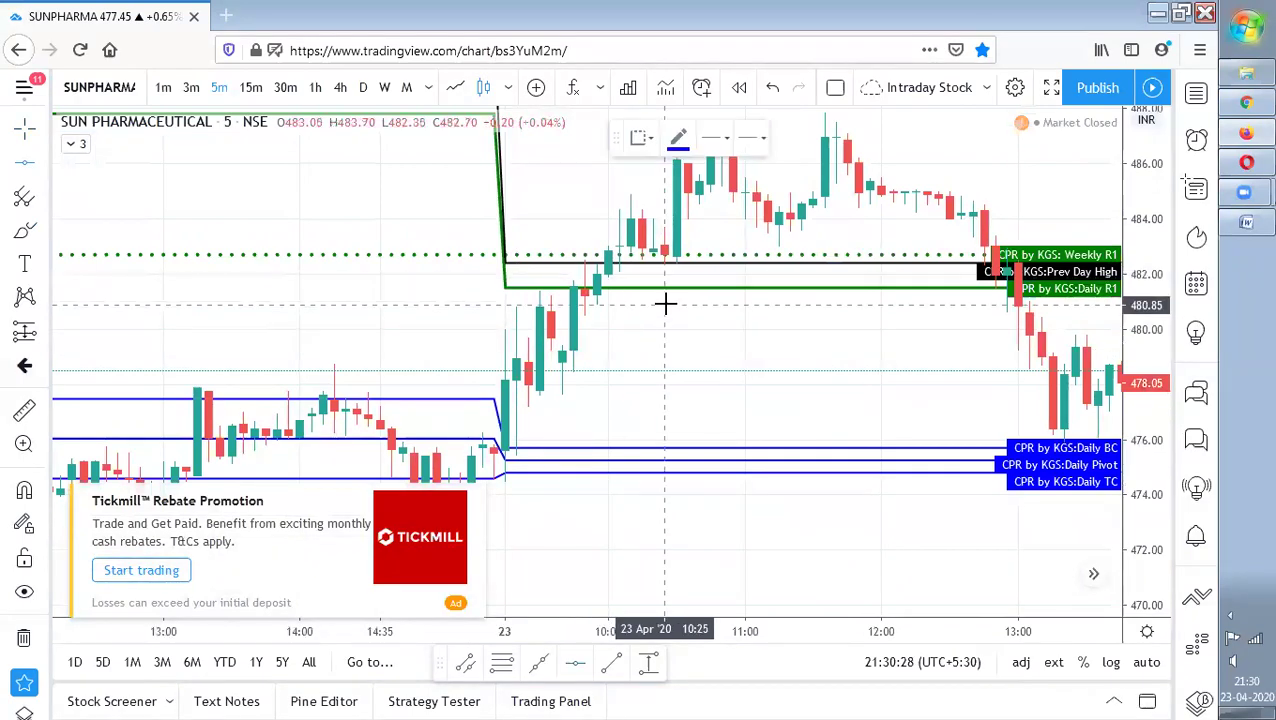
click(587, 306)
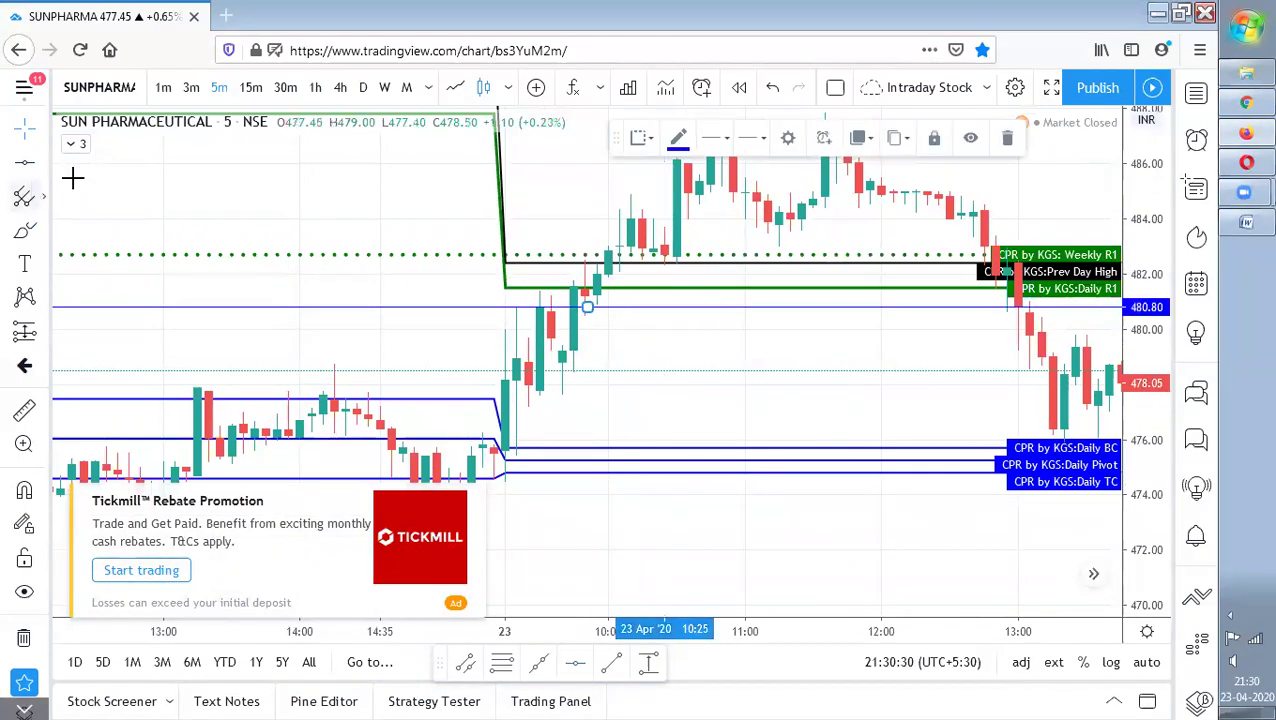
click(527, 466)
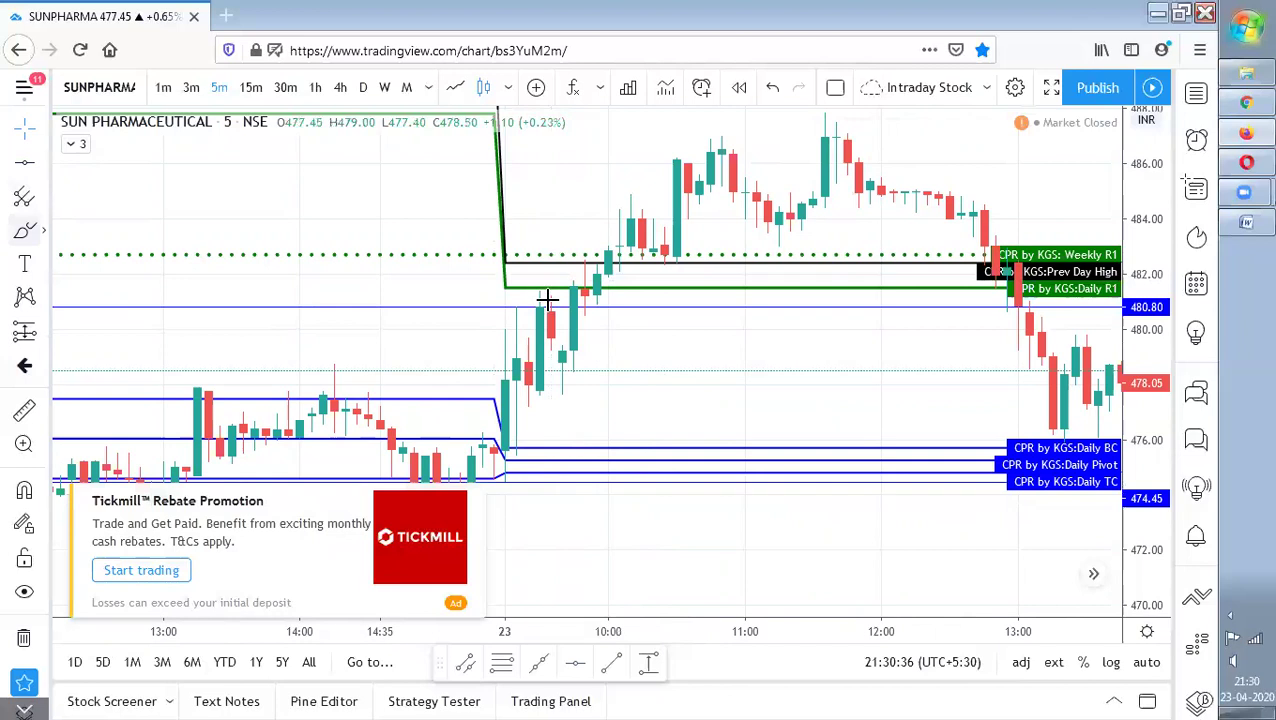
click(854, 305)
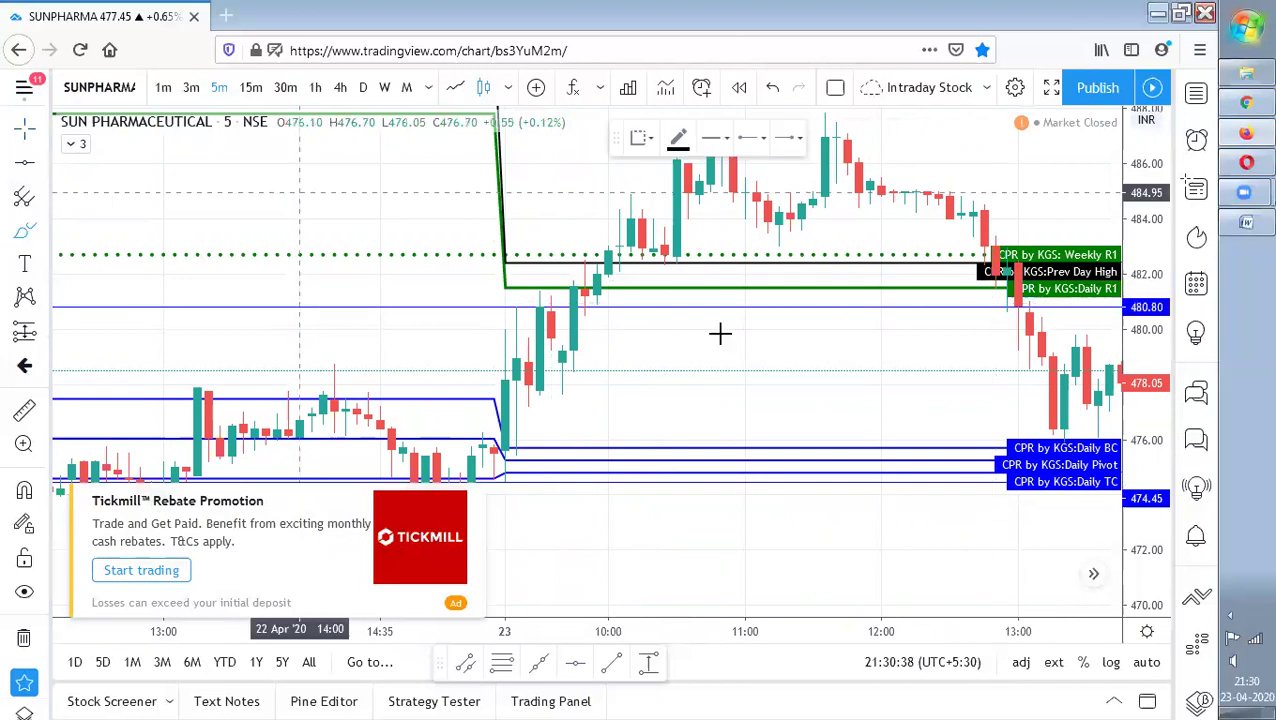
drag(599, 329, 561, 402)
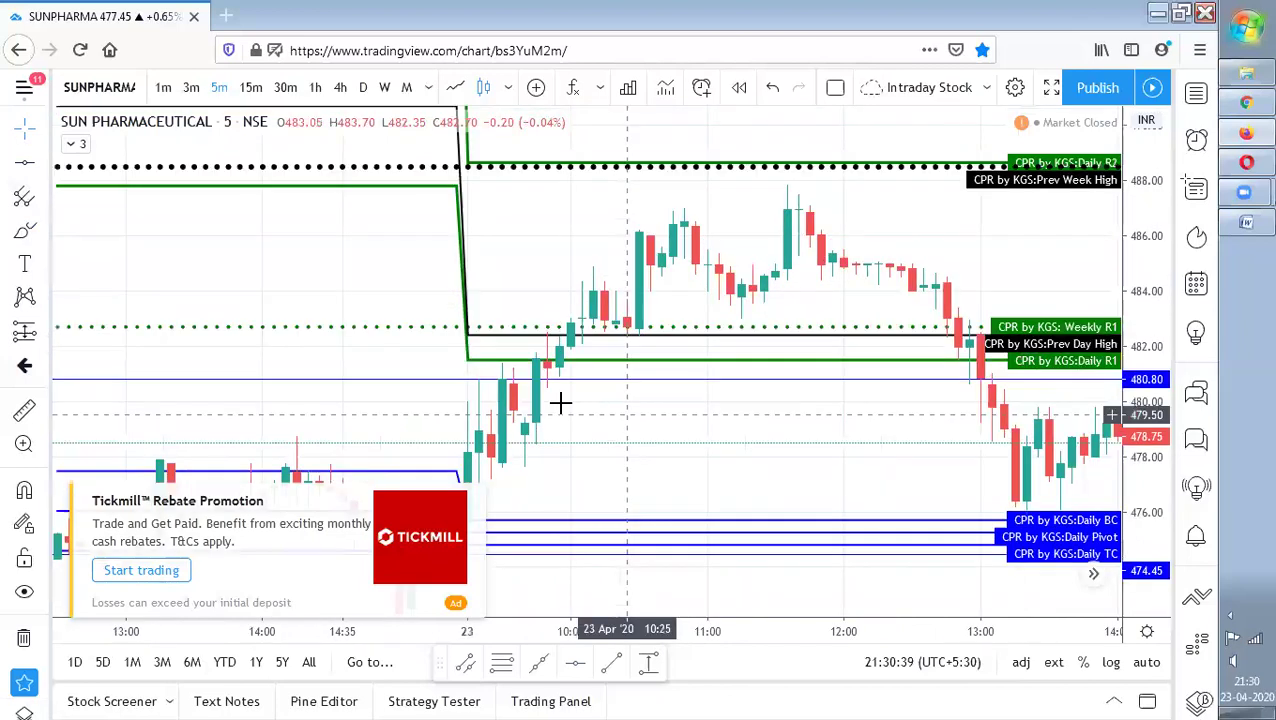
- Brush-mark the early candle's high near 482, then return to the comments
click(30, 230)
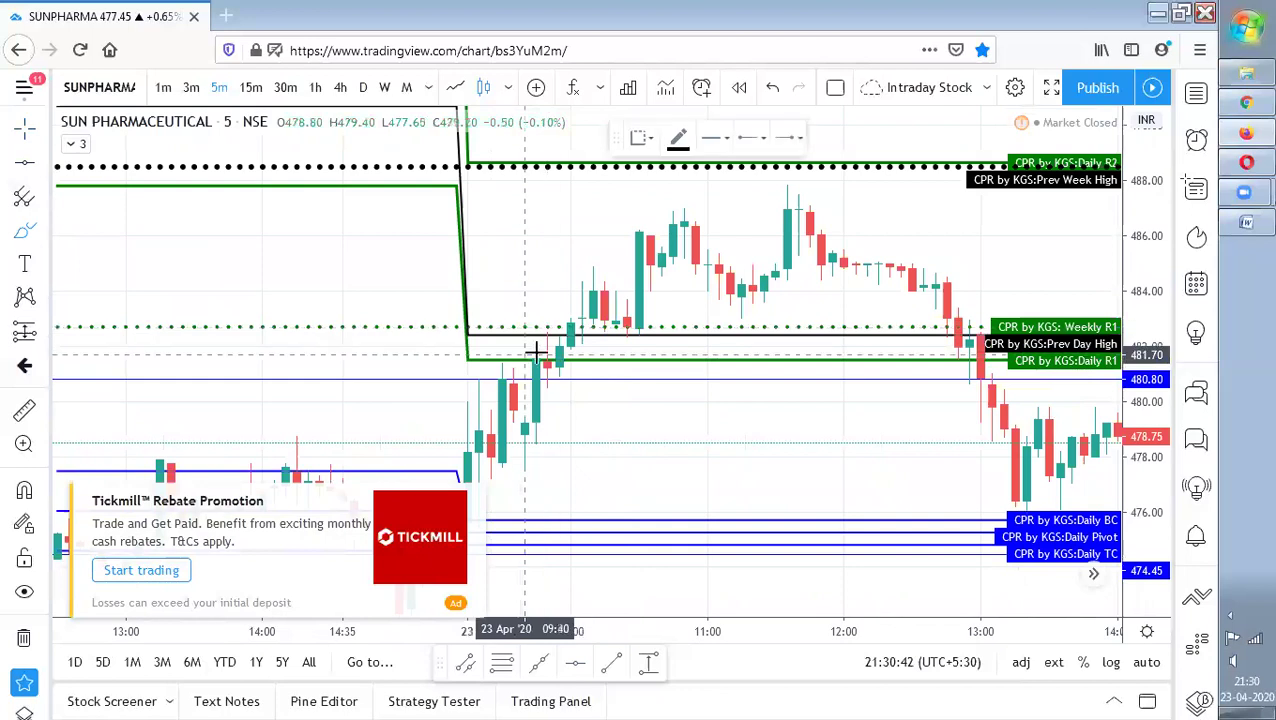
drag(541, 356, 525, 352)
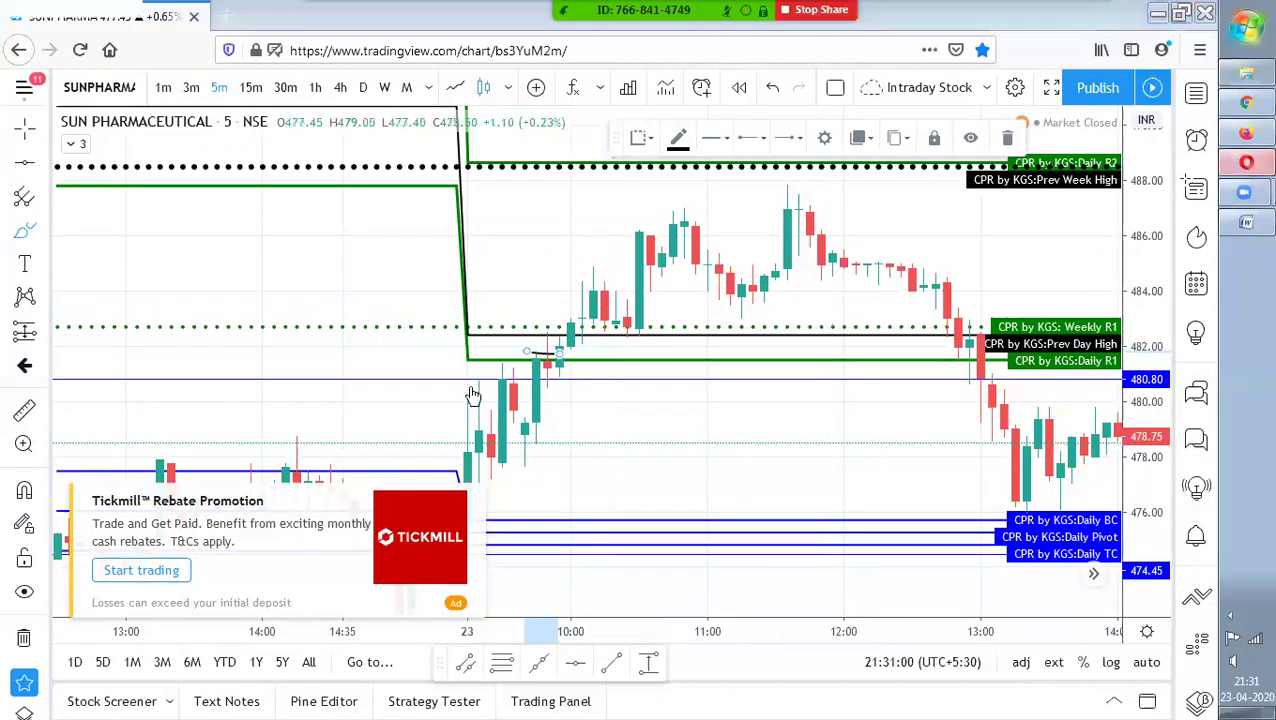
click(1248, 160)
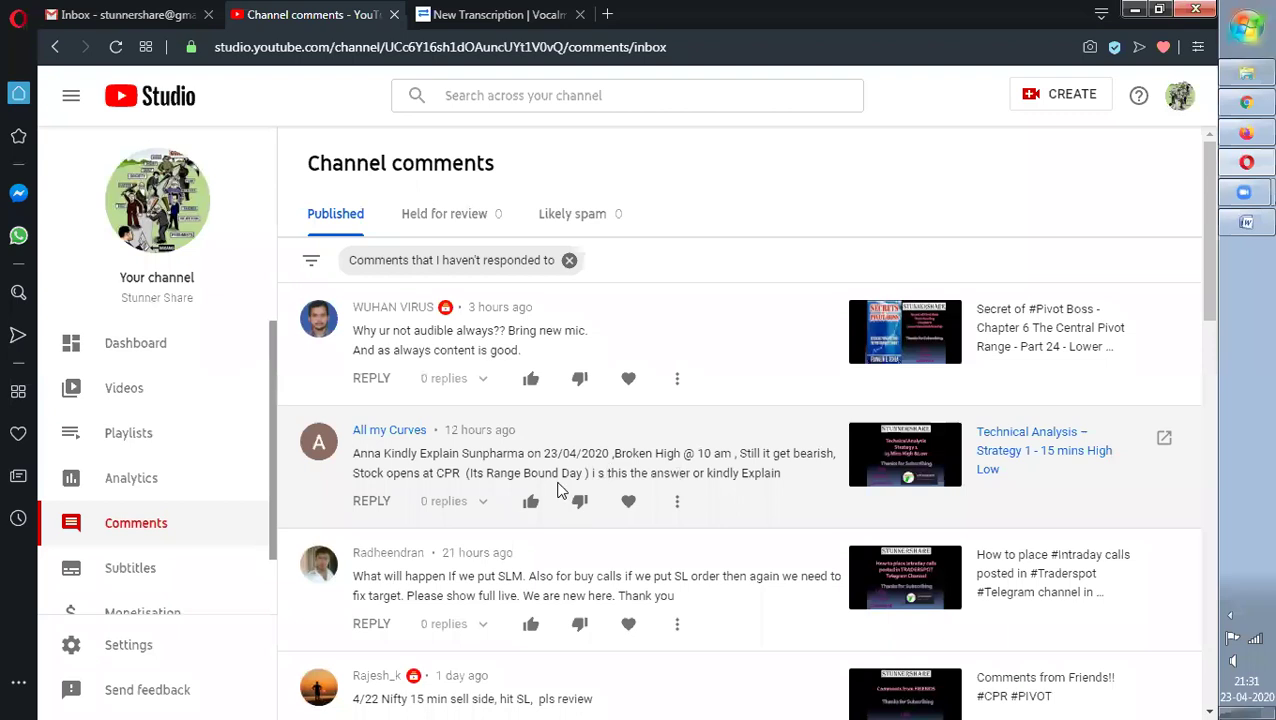